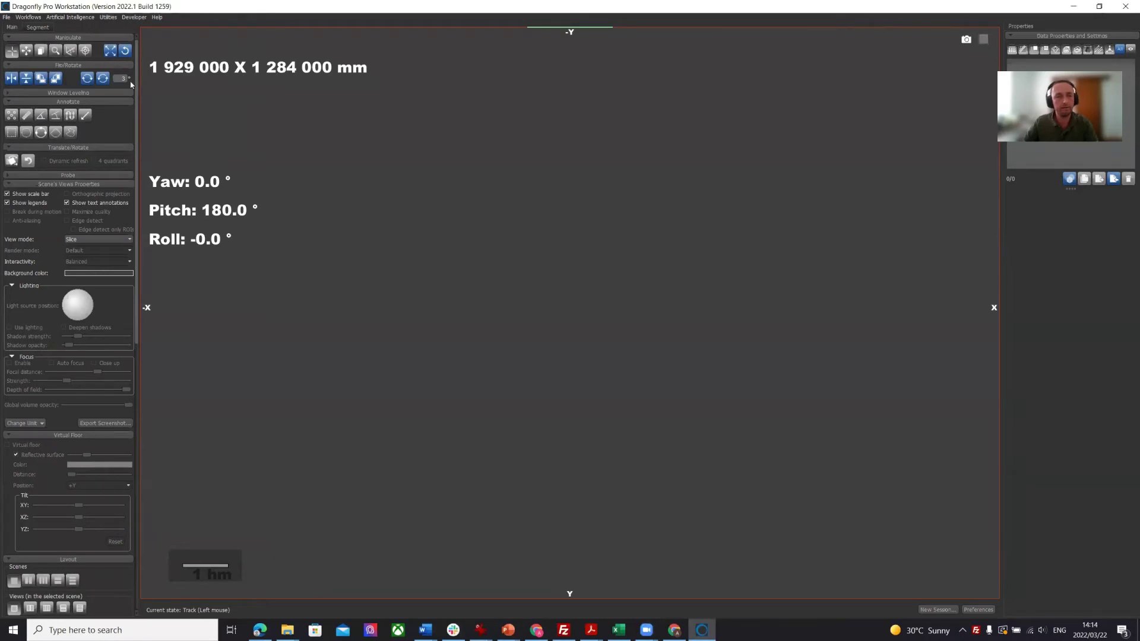
- Open the File menu, closing and reopening it, to reach the image import command
left_click(6, 16)
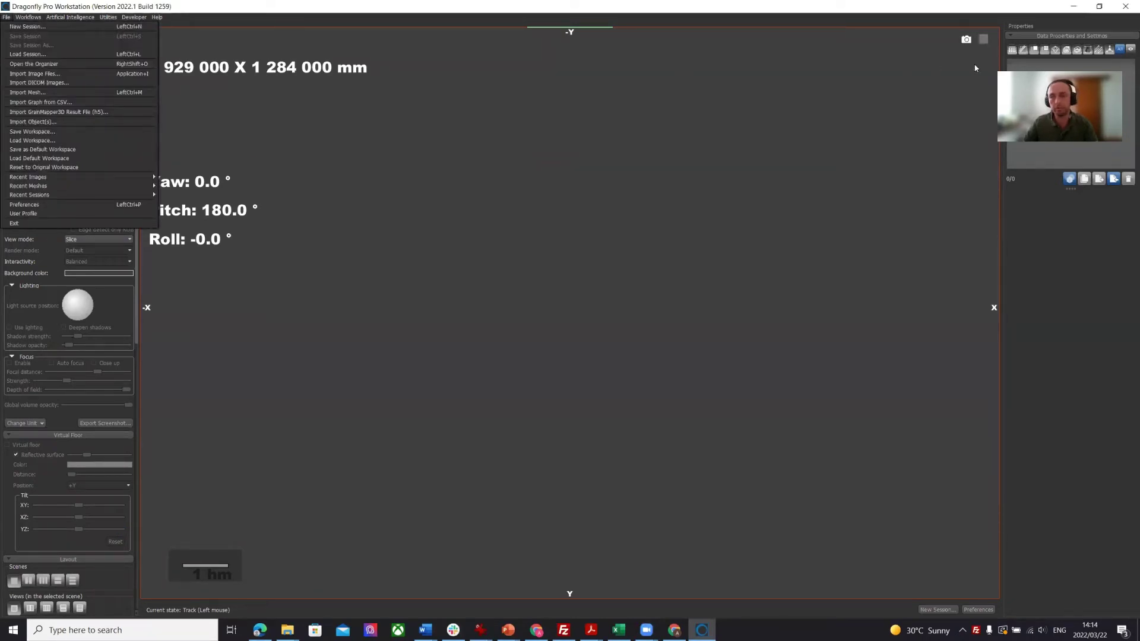
left_click(7, 17)
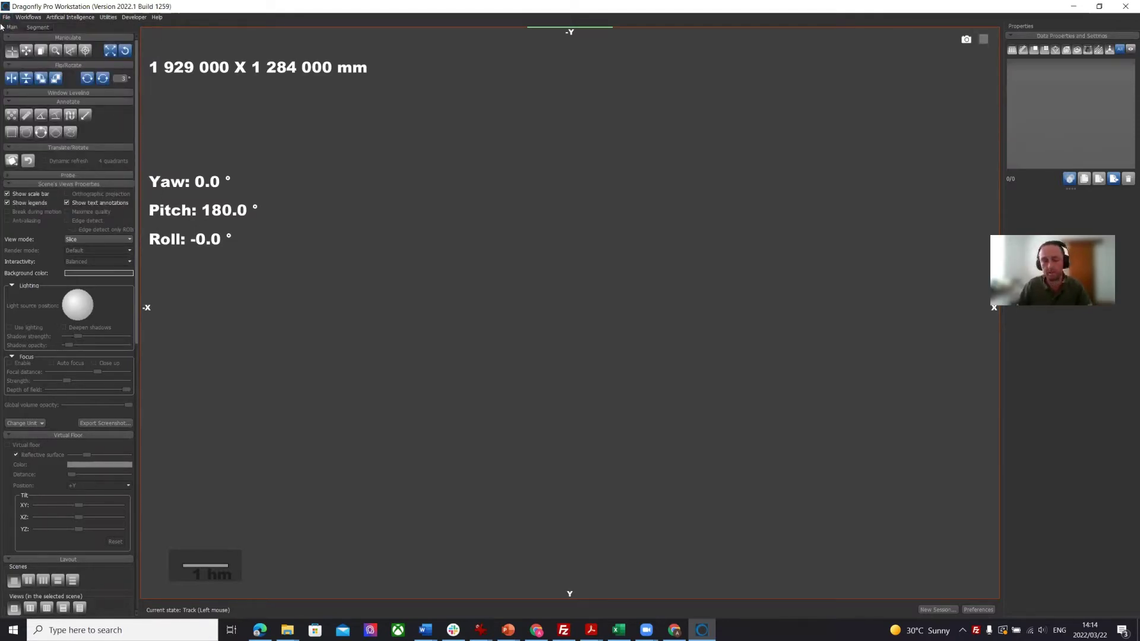
left_click(6, 17)
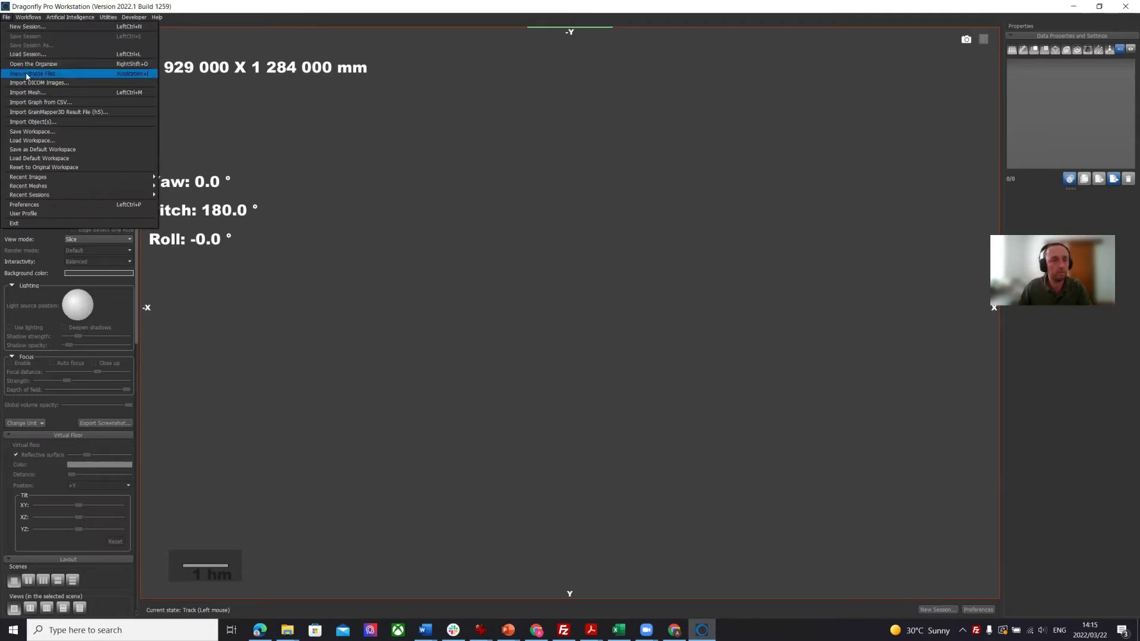
- Add the .vgi CT scan from the application notes folder to the import list and continue
left_click(48, 74)
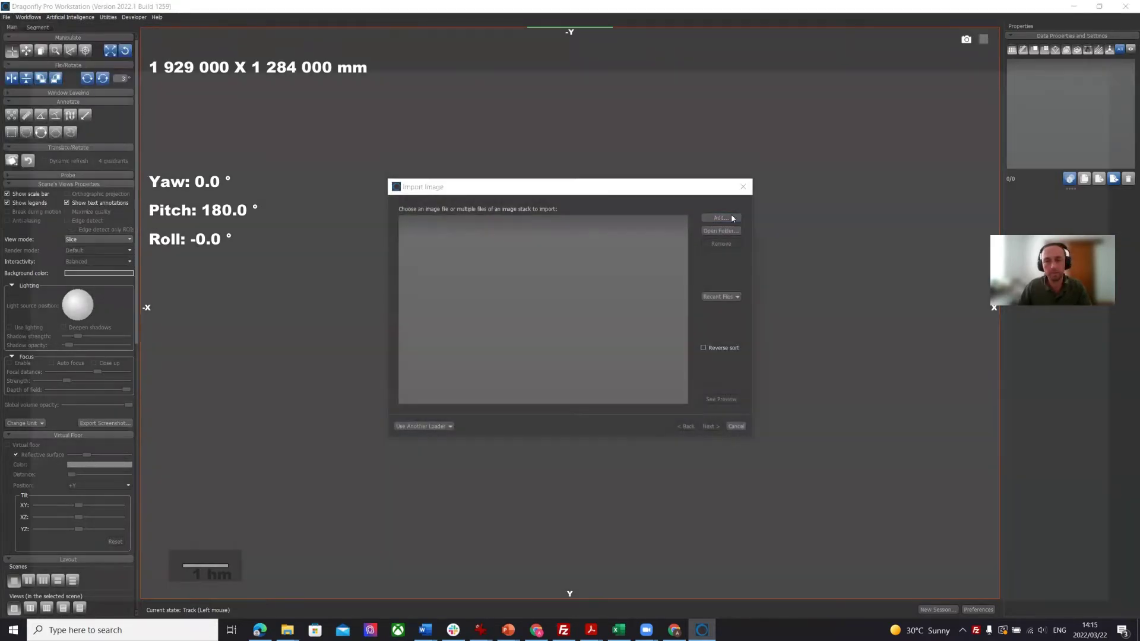
left_click(721, 218)
left_click(218, 155)
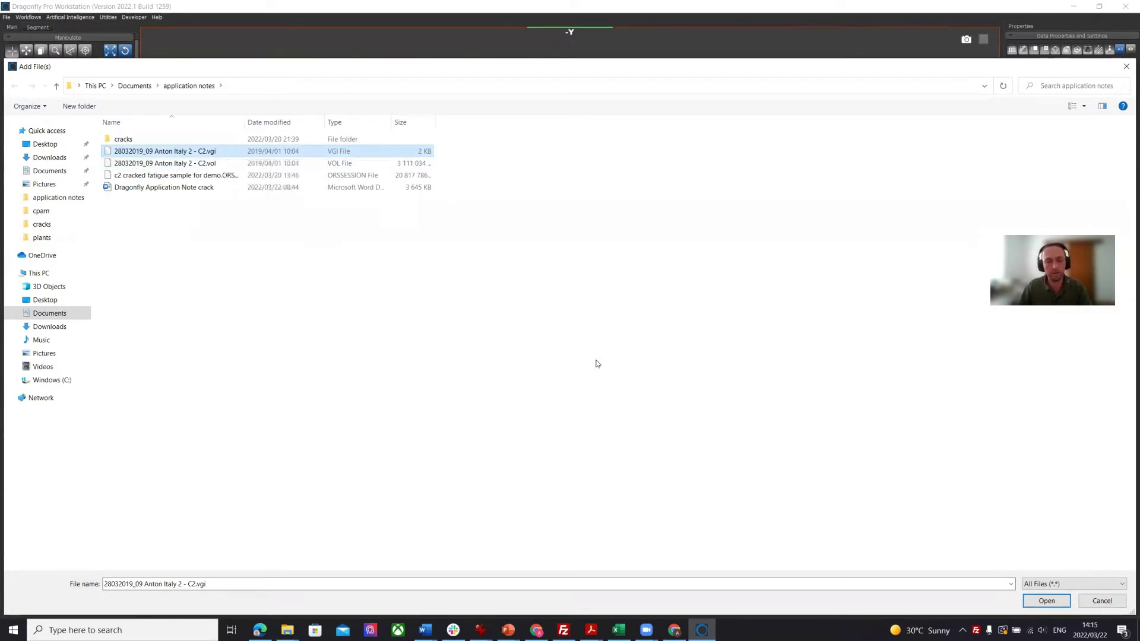
left_click(1046, 602)
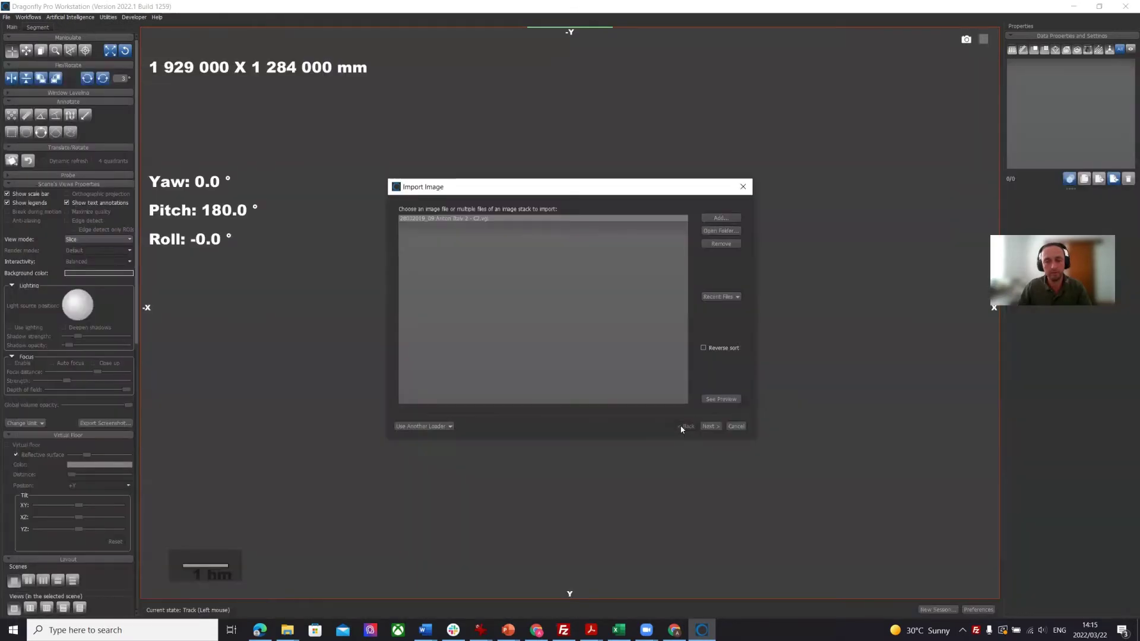
left_click(710, 427)
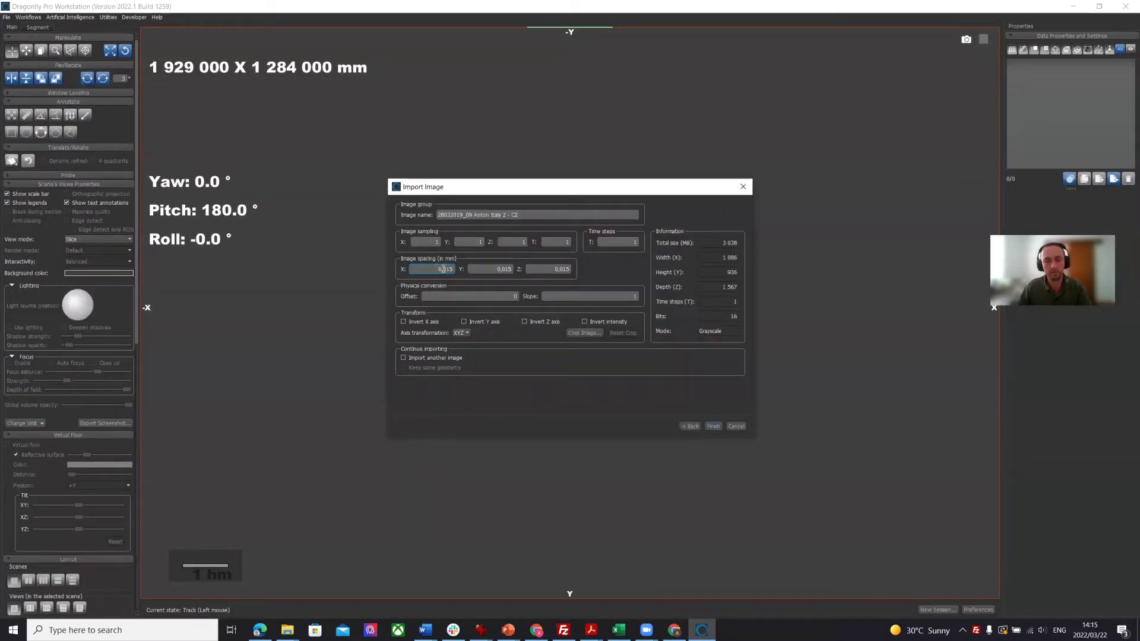
- Crop the scan to 767 × 585 pixels around the sample and finish the import
left_click(585, 332)
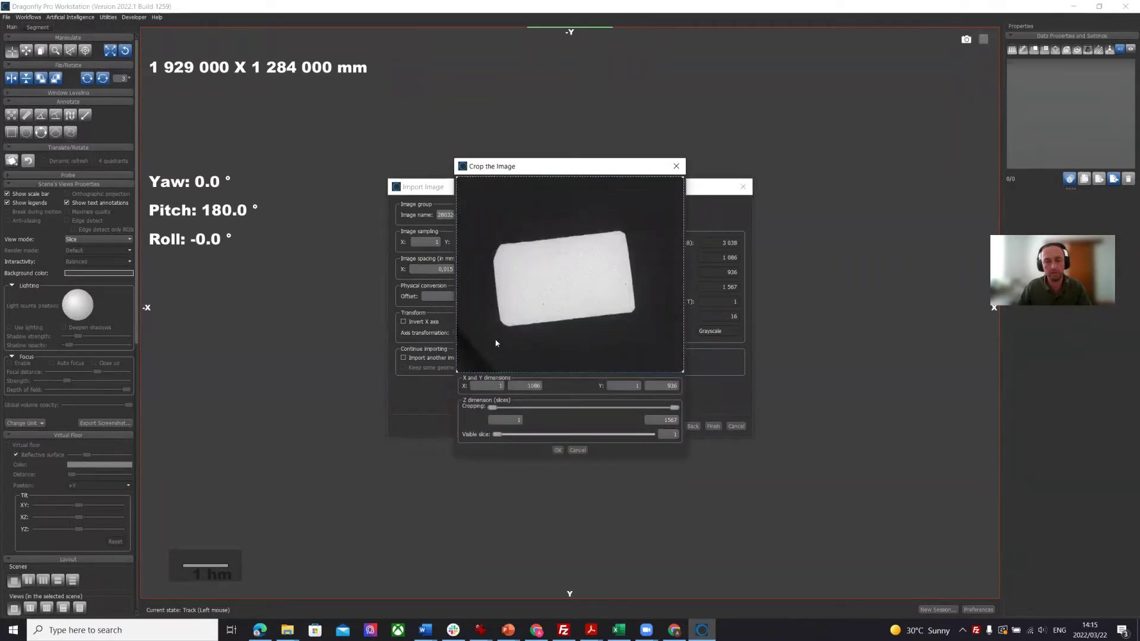
left_click_drag(456, 177, 484, 222)
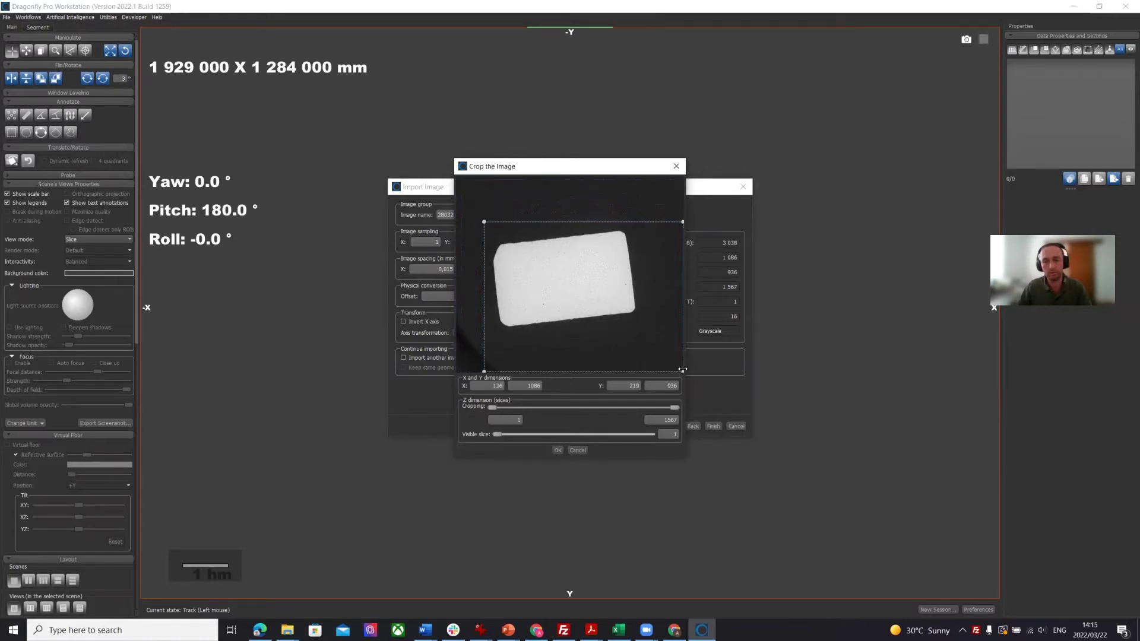
left_click_drag(683, 371, 646, 334)
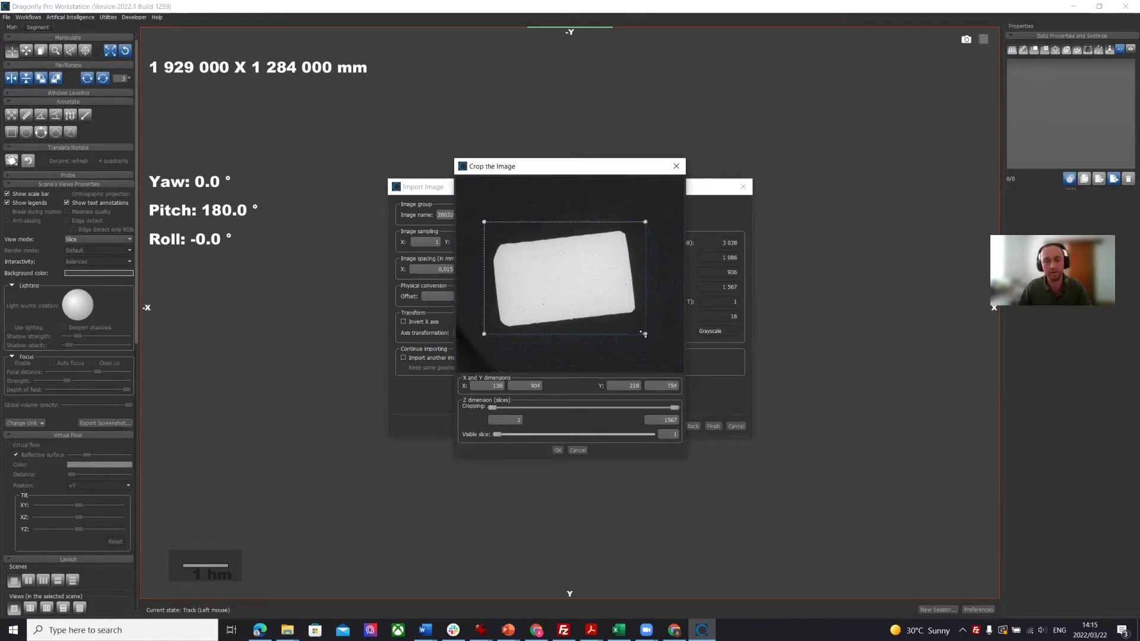
left_click_drag(497, 435, 659, 434)
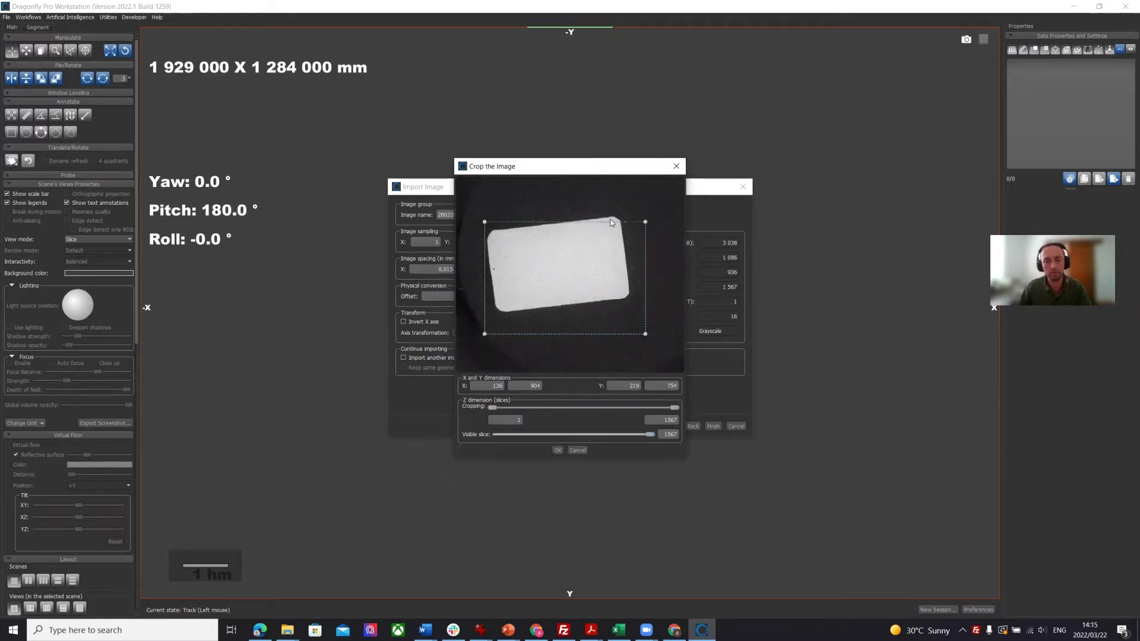
left_click_drag(616, 217, 617, 207)
left_click(557, 450)
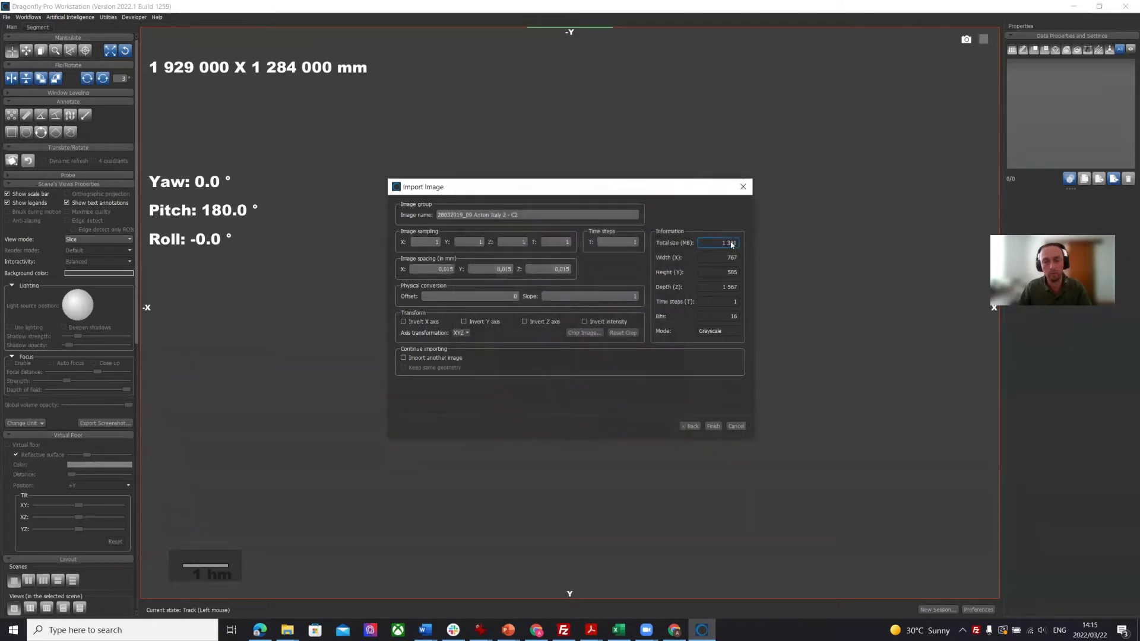
left_click(713, 426)
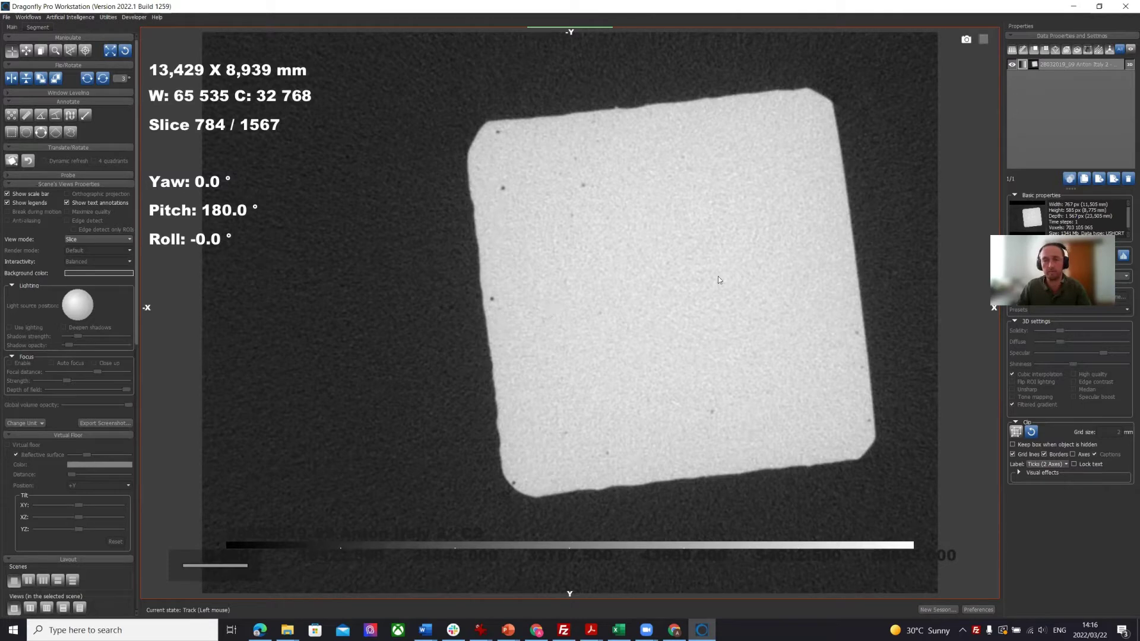
- Scroll through the loaded scan to slice 752, where the sample's left edge looks damaged
scroll(712, 236, "down", 9)
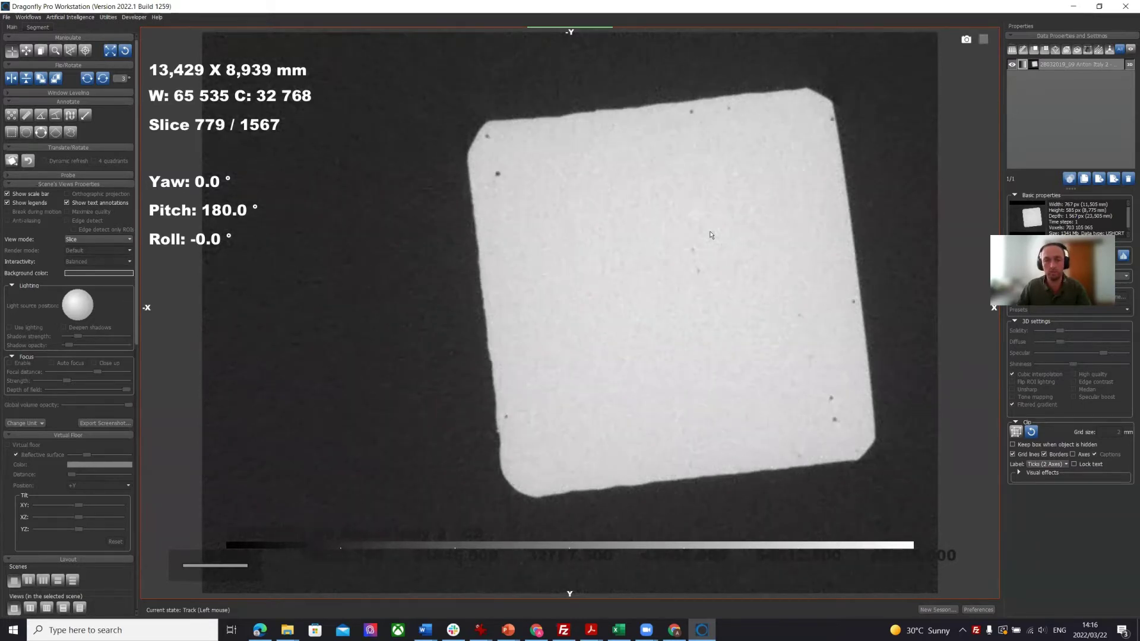
scroll(712, 236, "down", 16)
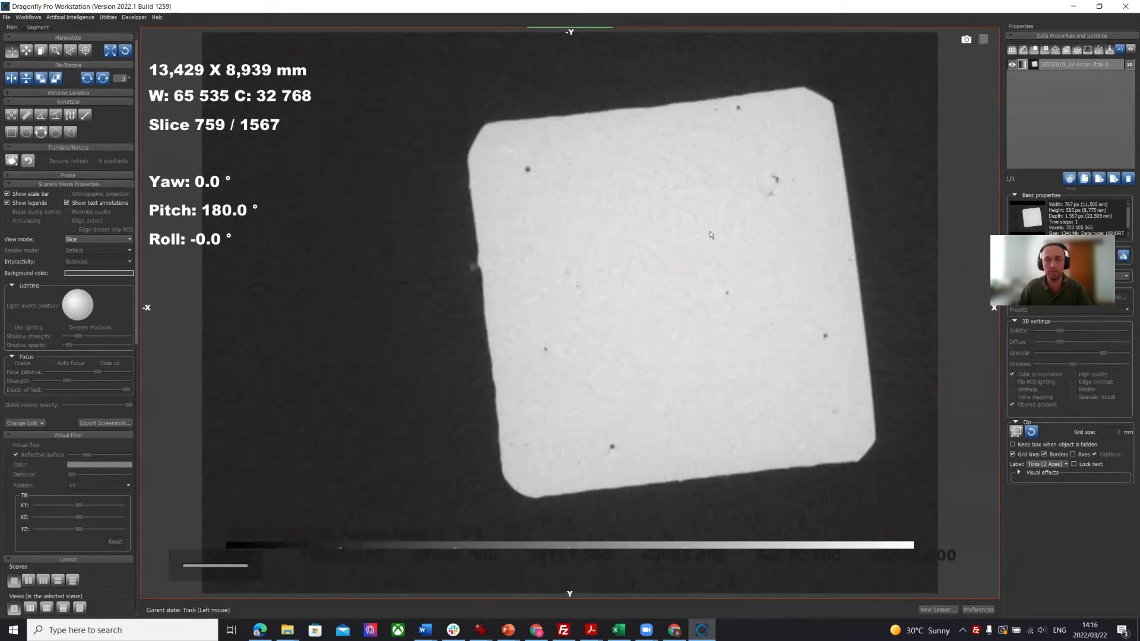
scroll(711, 235, "down", 5)
scroll(477, 180, "down", 2)
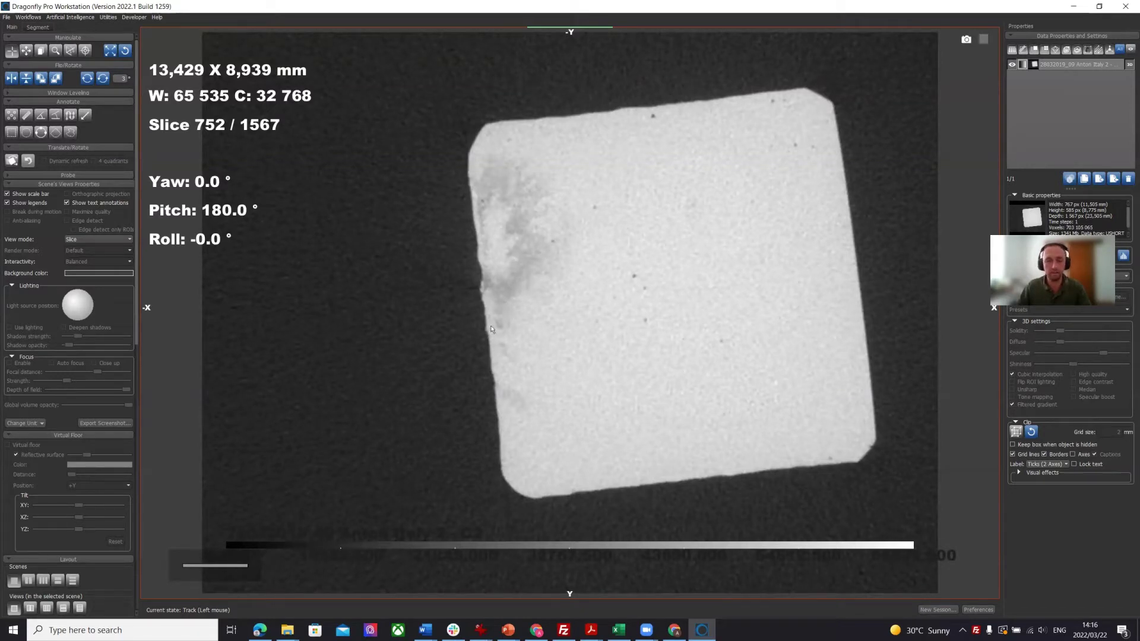
scroll(80, 391, "down", 1)
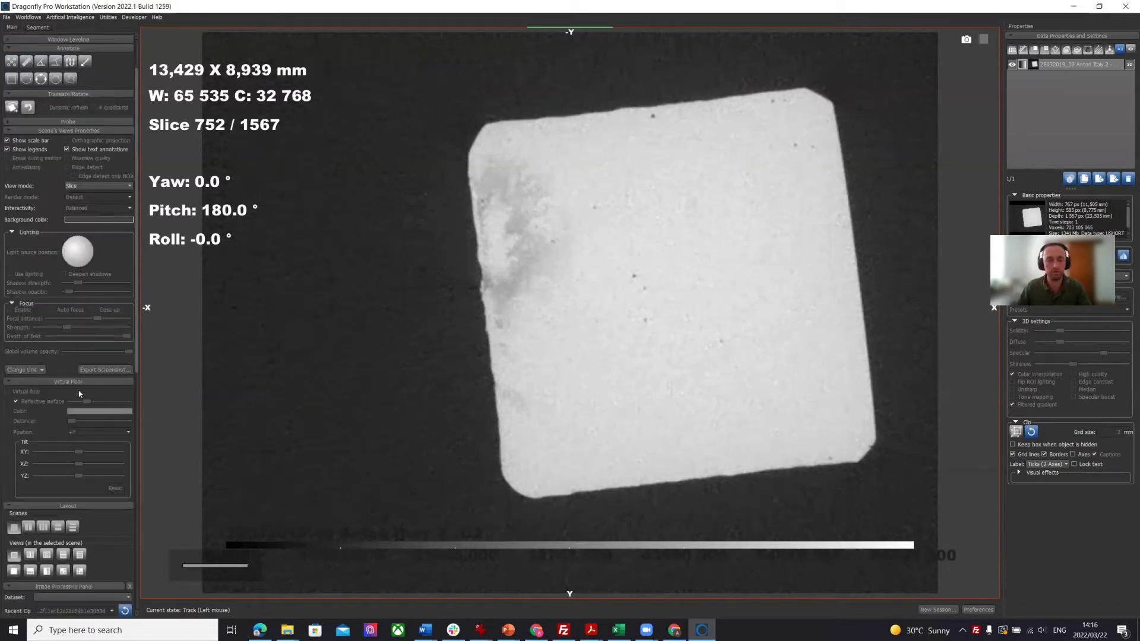
- Switch to four views, zoom the upper-right side view onto the edge crack, and show Window Leveling
left_click(64, 572)
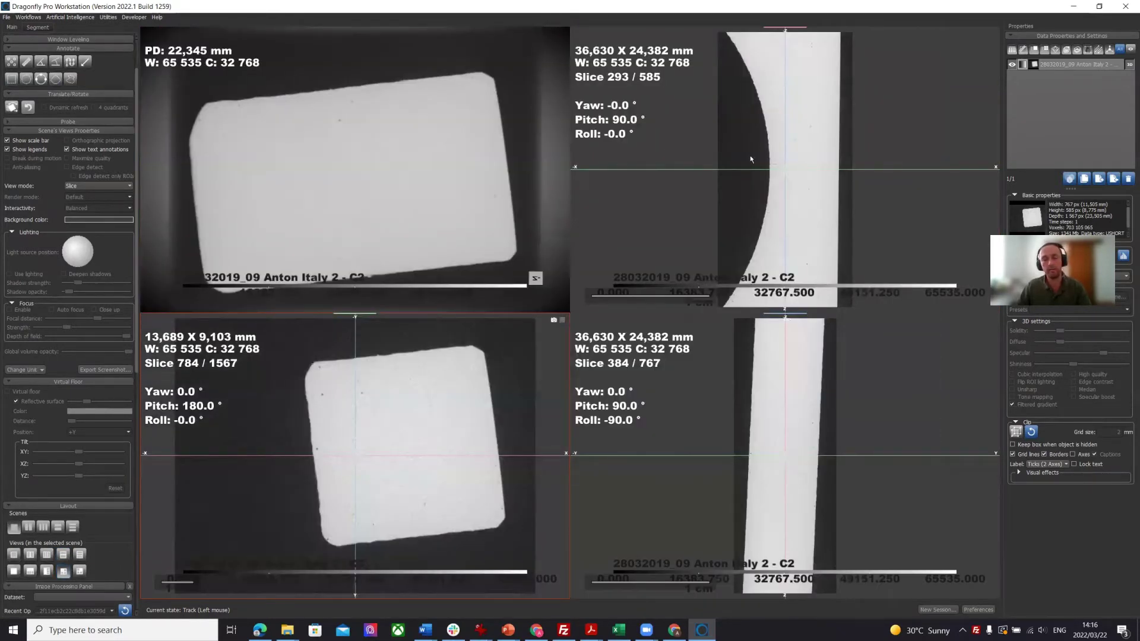
left_click(752, 117)
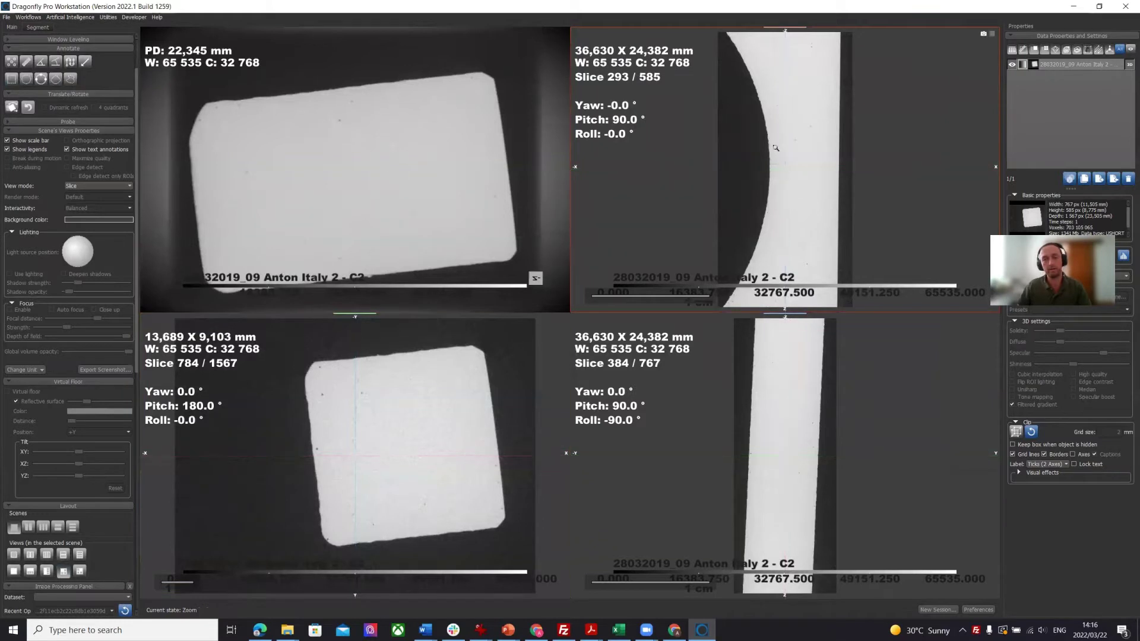
right_click_drag(775, 150, 791, 209)
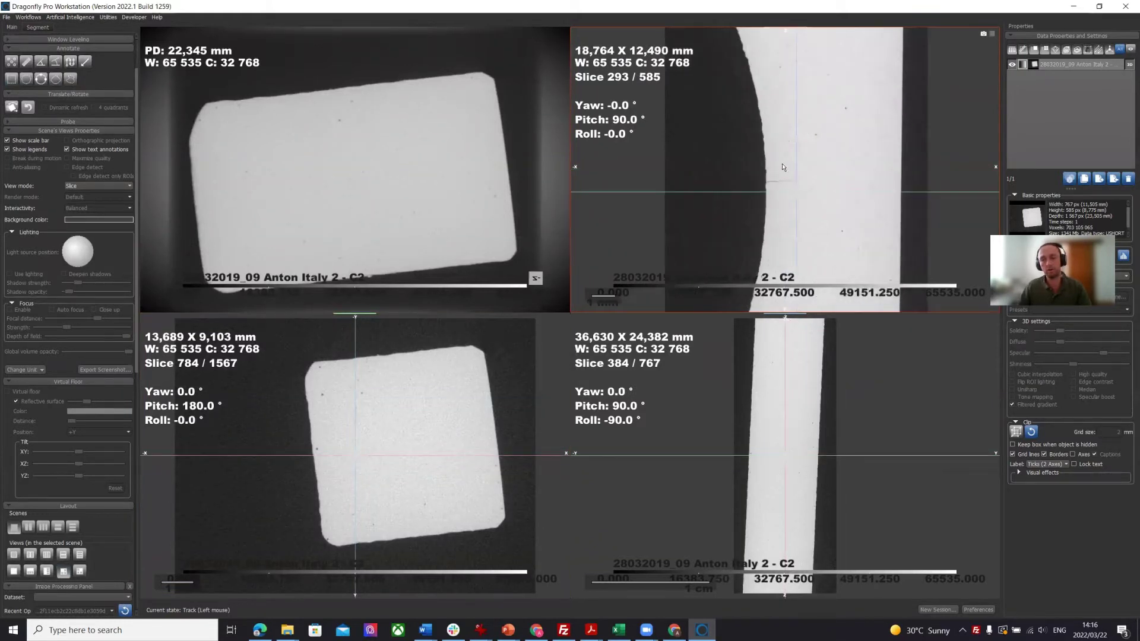
right_click_drag(783, 168, 808, 135)
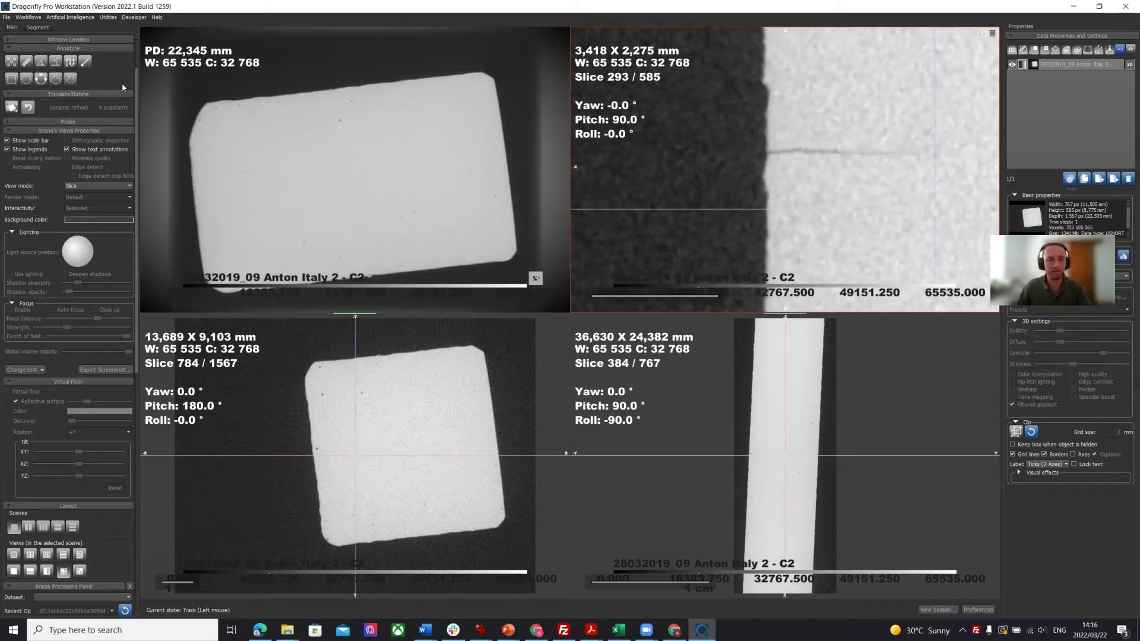
left_click(77, 40)
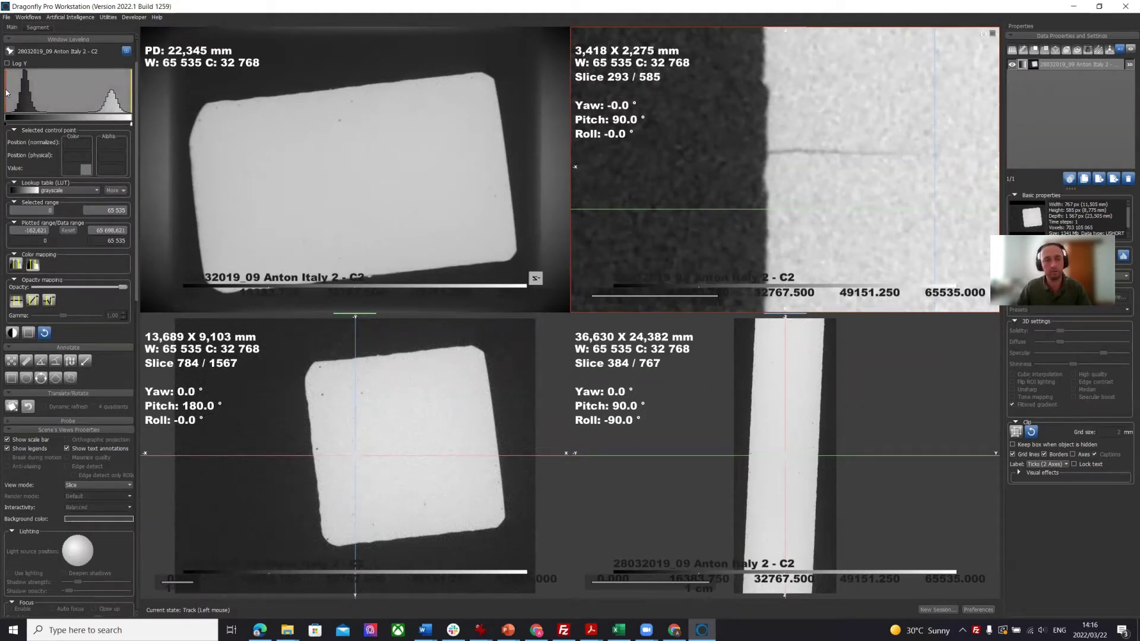
- Set the display range to 9 243,683–57 908,961 and scroll the side view to slice 295
left_click_drag(6, 92, 47, 95)
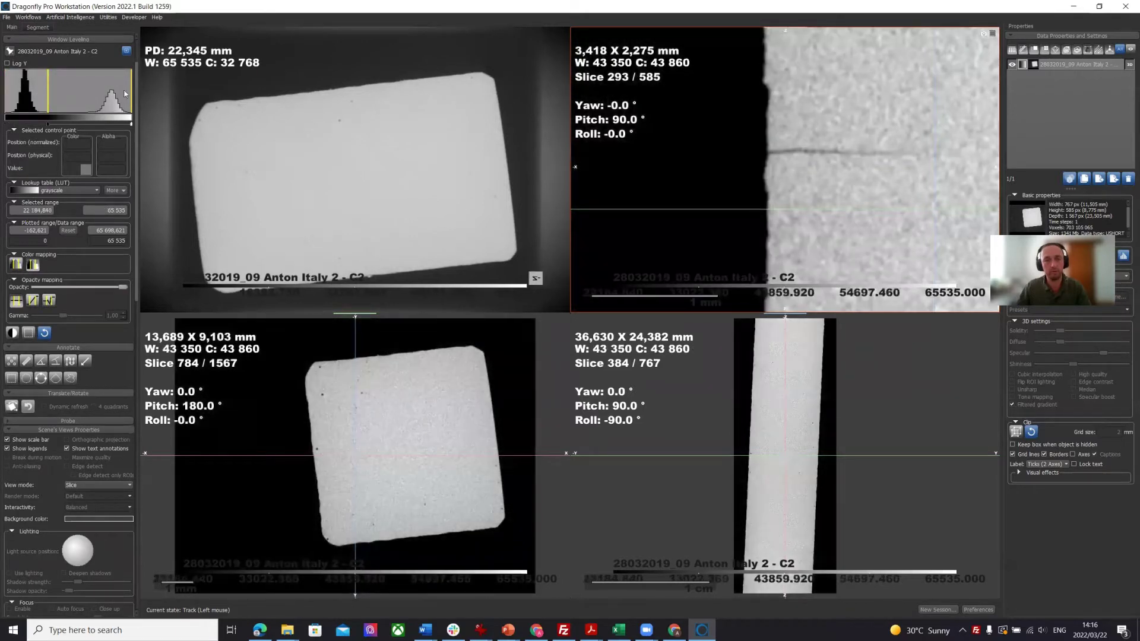
left_click_drag(125, 94, 118, 94)
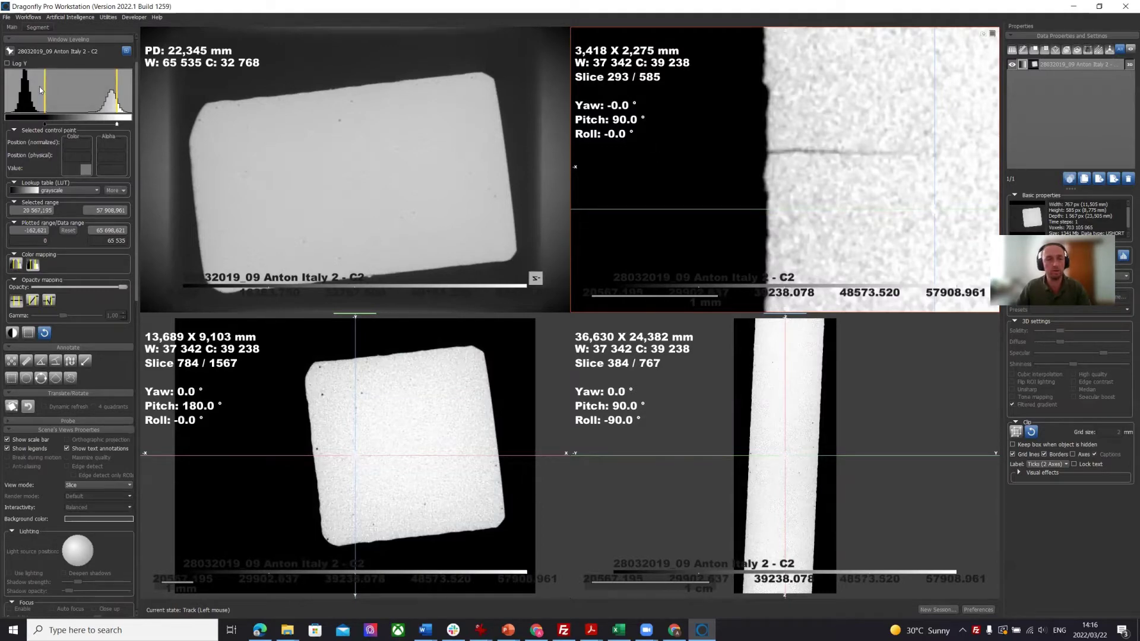
left_click_drag(40, 89, 23, 91)
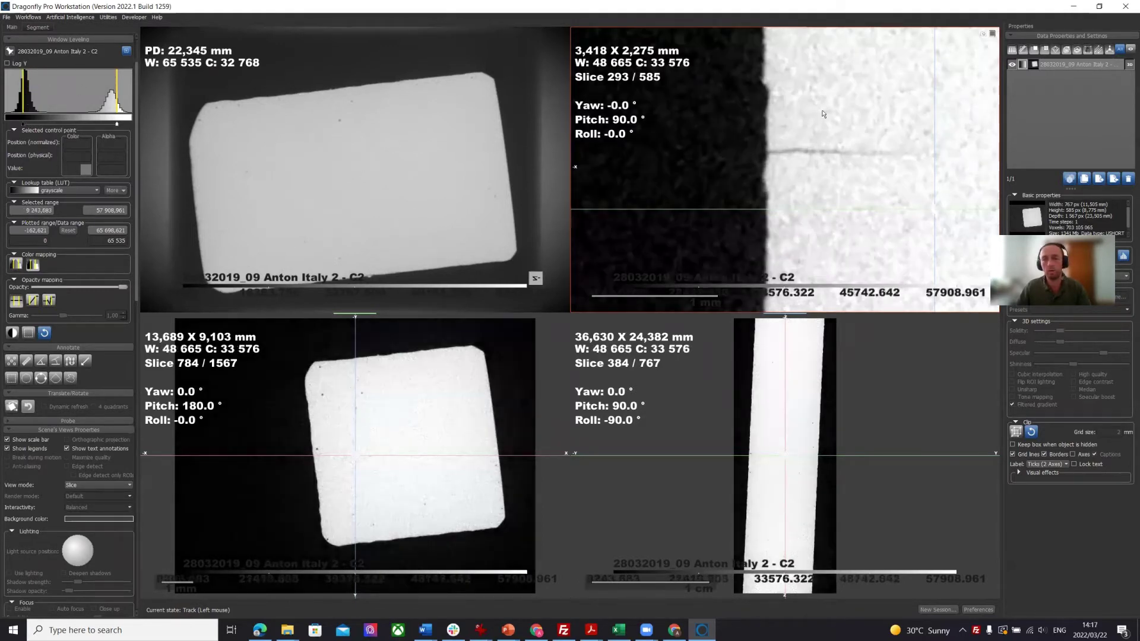
scroll(826, 114, "down", 12)
scroll(855, 116, "up", 9)
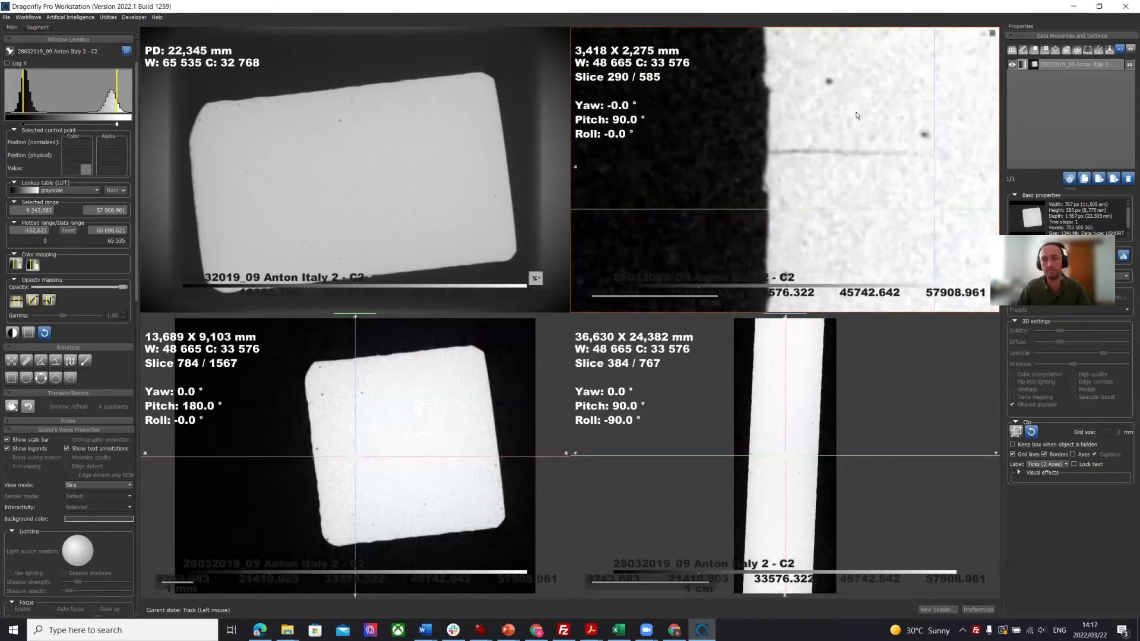
scroll(857, 115, "up", 5)
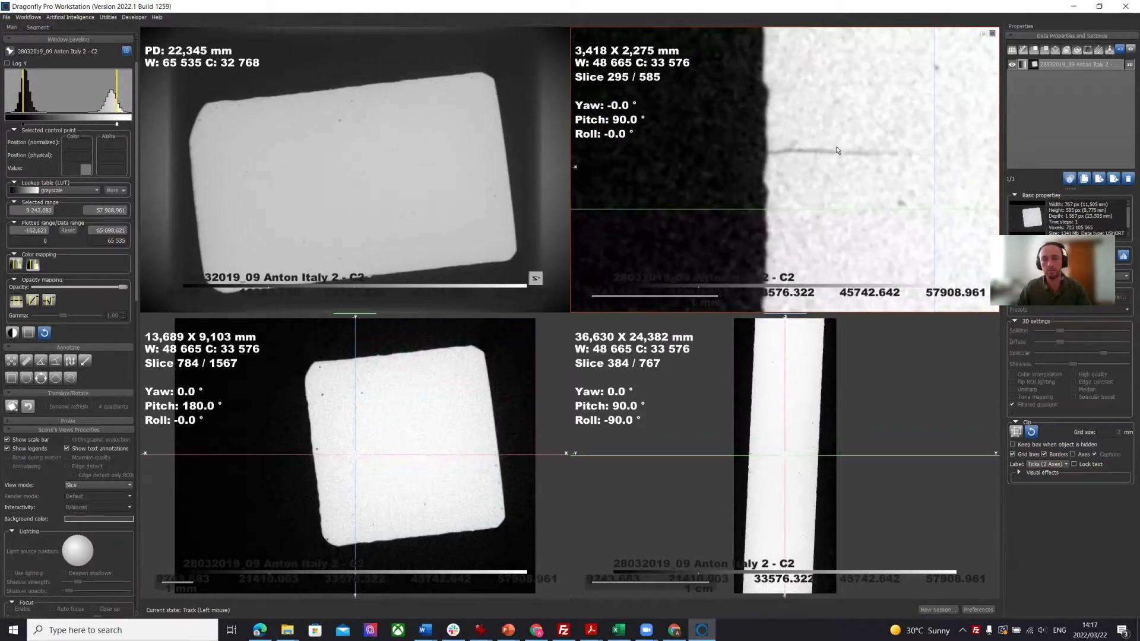
scroll(837, 150, "up", 5, "ctrl")
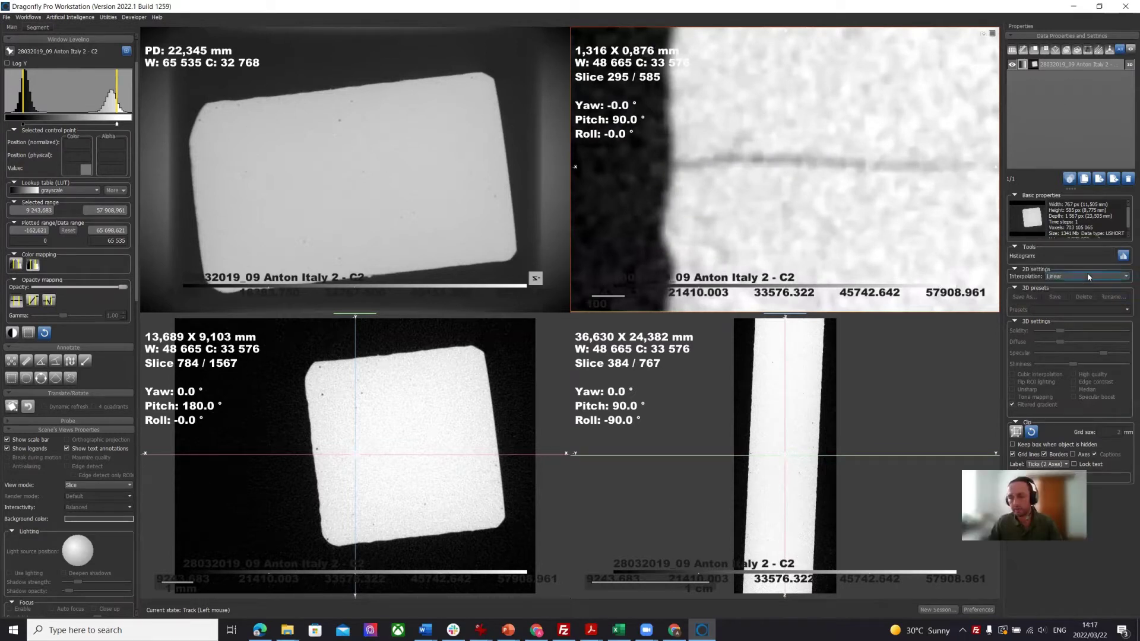
- Set the 2D slice interpolation to Nearest and inspect the crack in the zoomed side view
left_click(1080, 281)
left_click(1080, 281)
left_click(1079, 282)
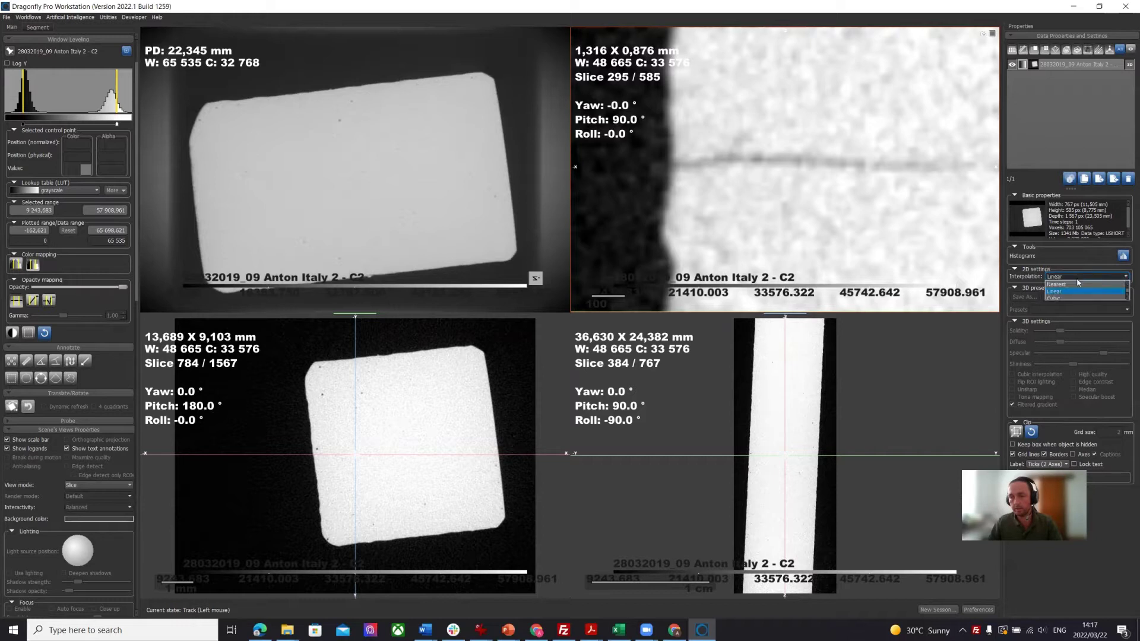
left_click(1064, 284)
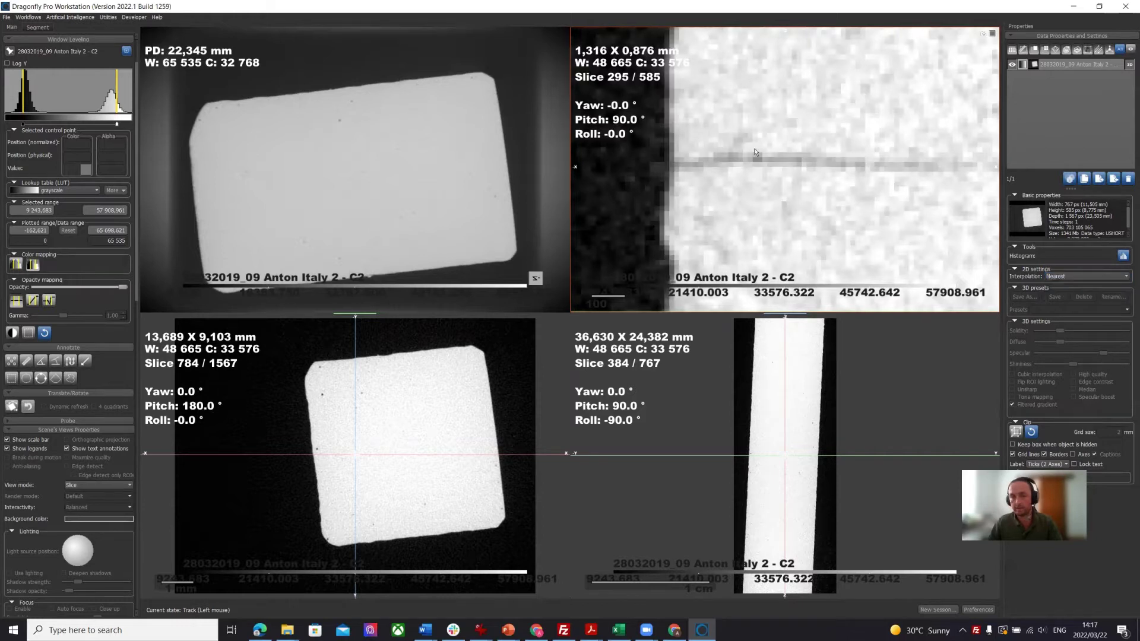
scroll(754, 154, "up", 2)
middle_click_drag(754, 181, 804, 182)
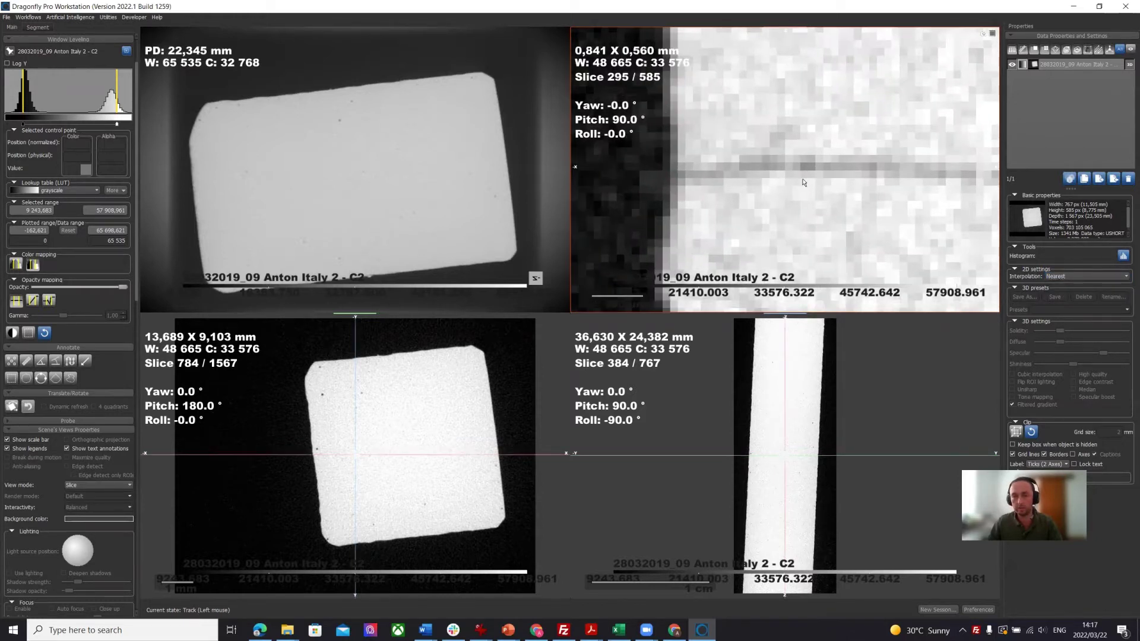
right_click_drag(804, 182, 834, 165)
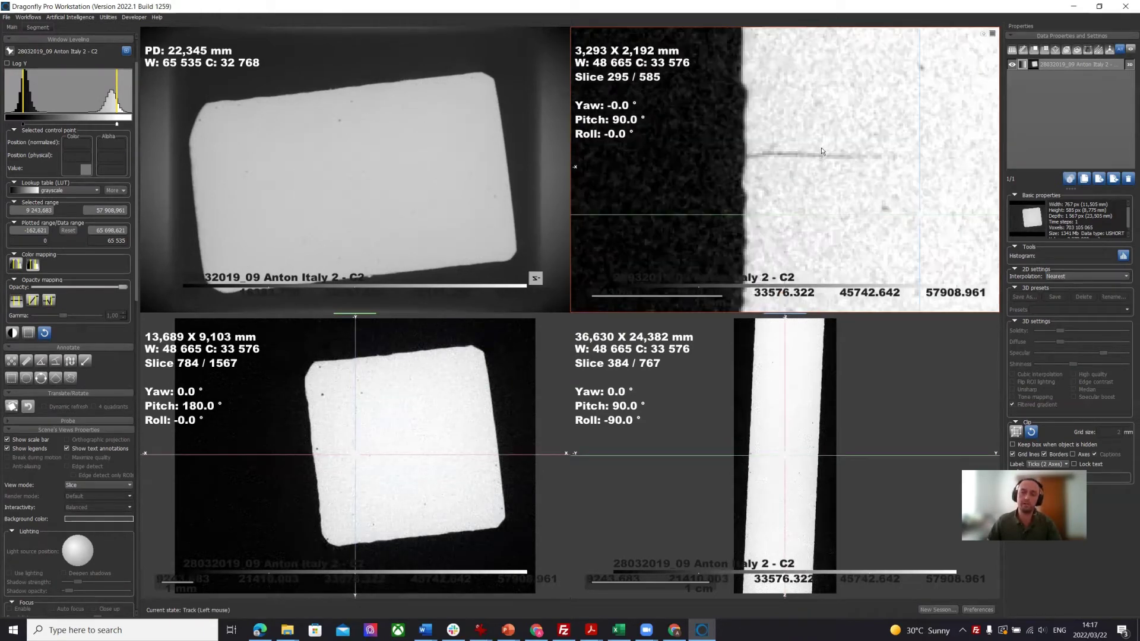
- Try Linear, then settle on Cubic interpolation for the crack slice, and open the Workflows list
left_click(1067, 276)
left_click(1059, 290)
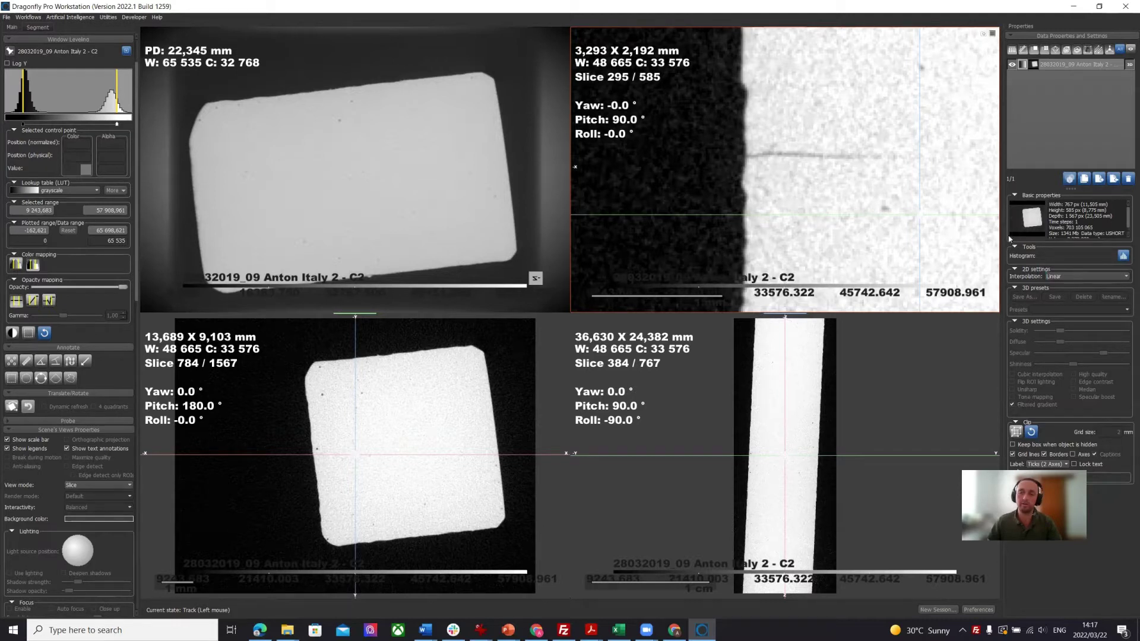
left_click(1084, 277)
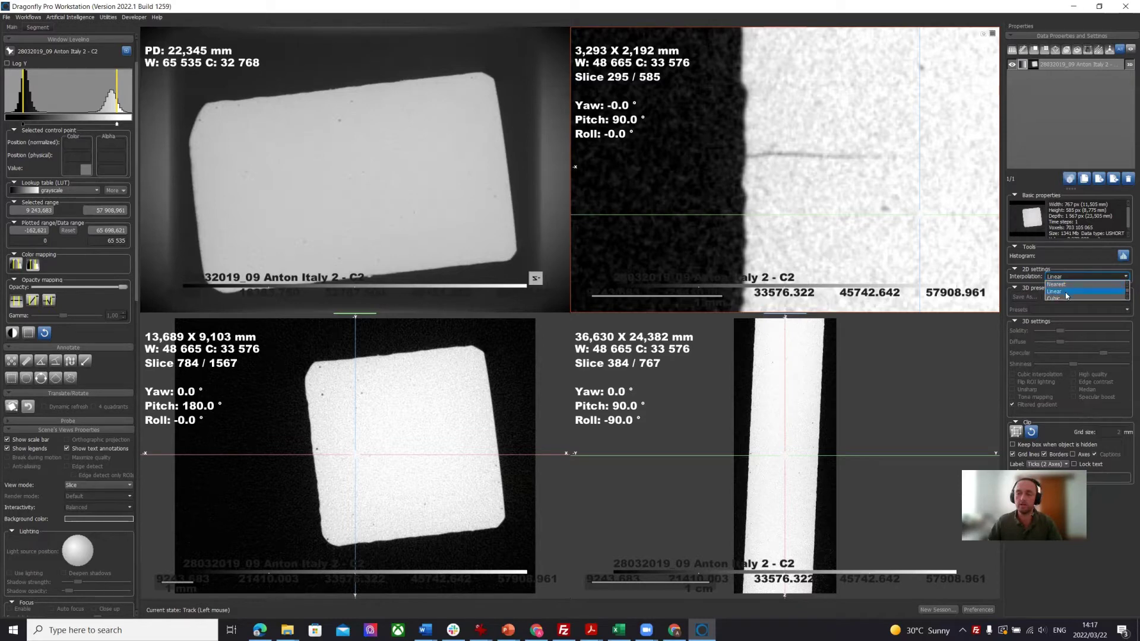
left_click(1059, 296)
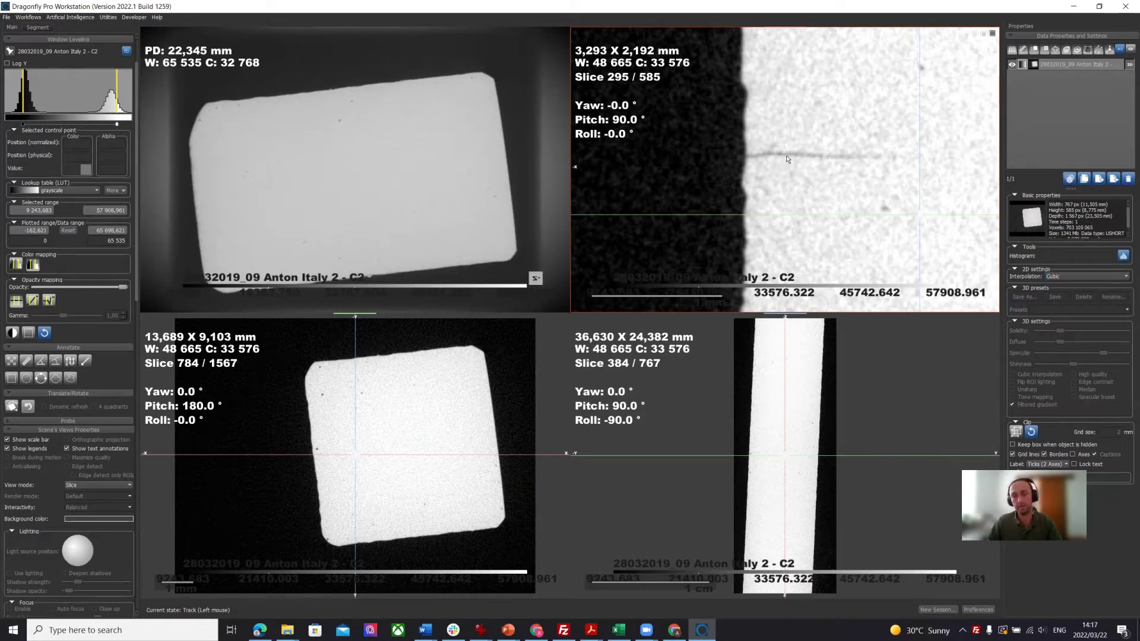
scroll(787, 159, "down", 1)
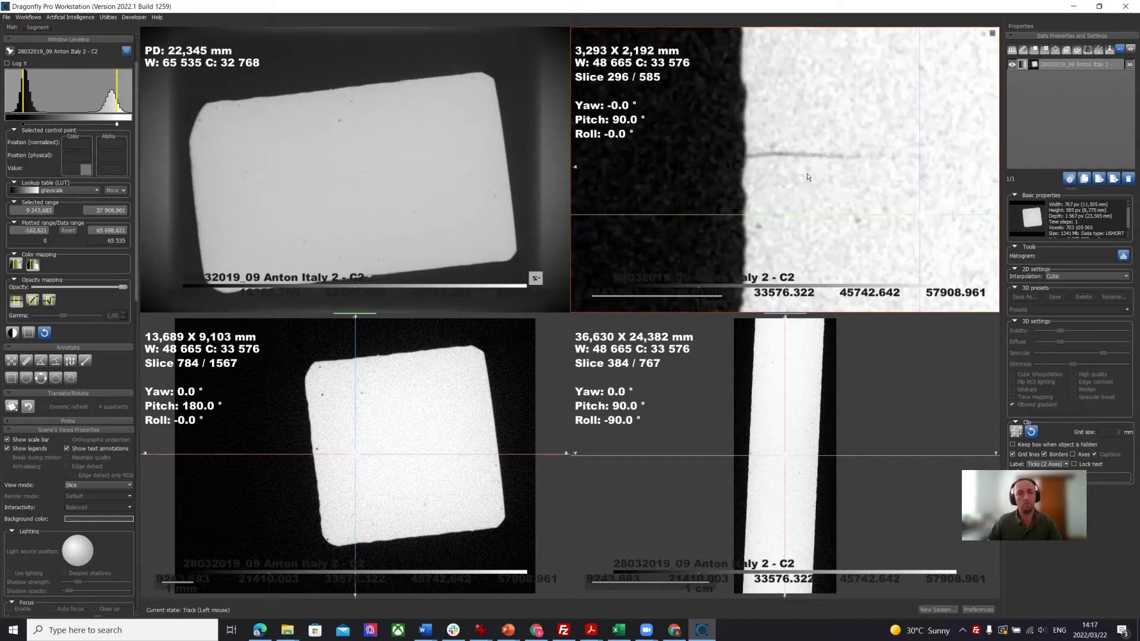
middle_click_drag(800, 186, 783, 167)
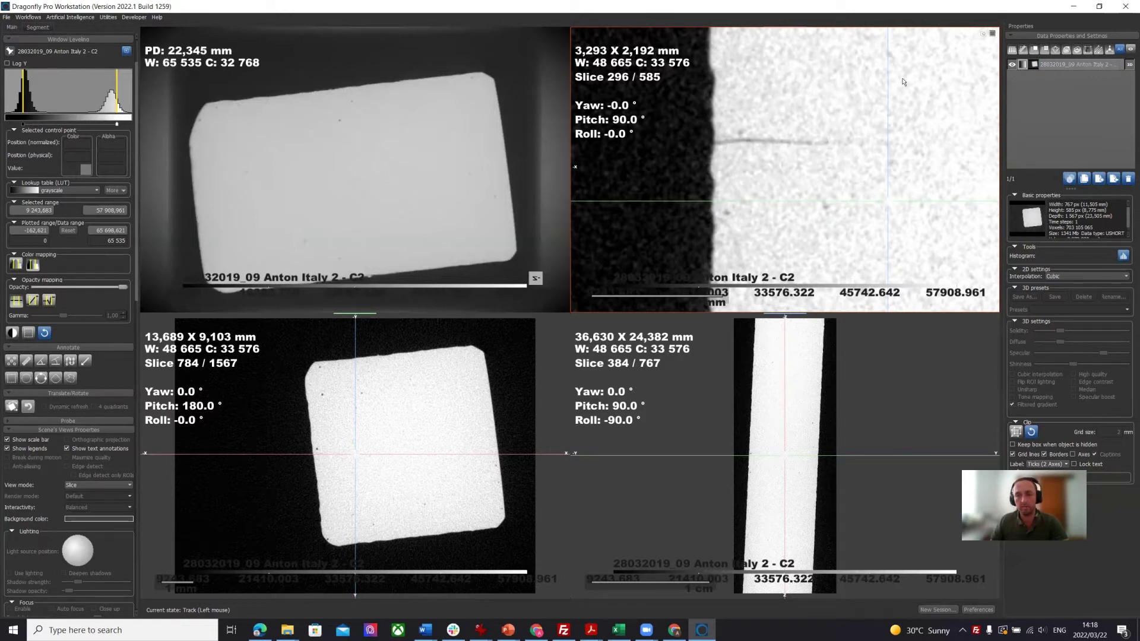
left_click(33, 18)
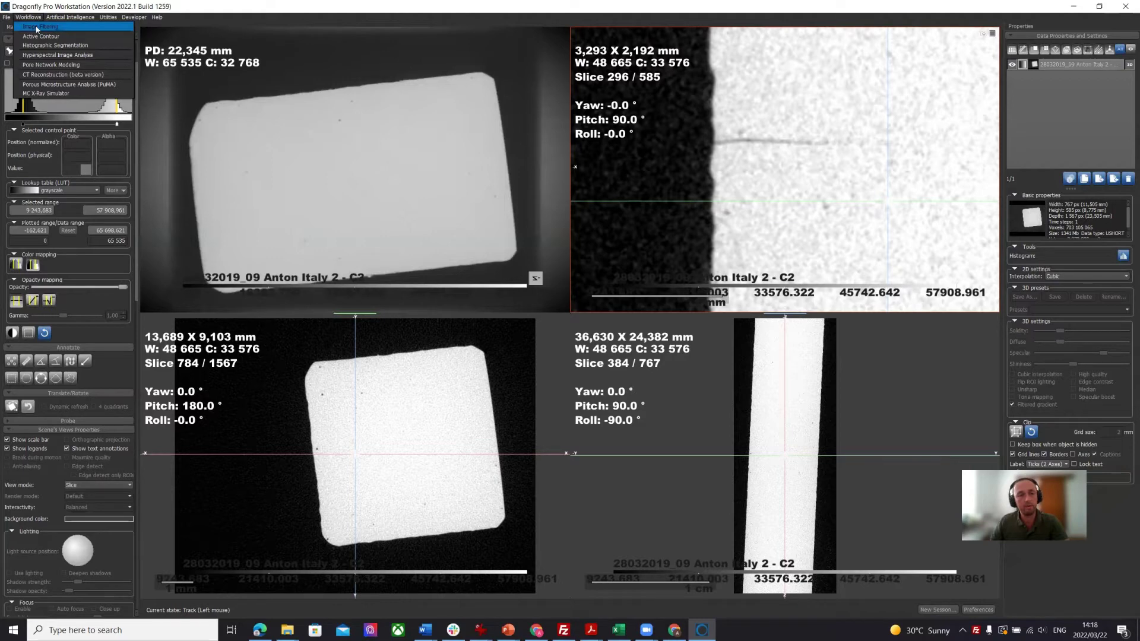
- Start the Image Filtering workflow and choose Median from the Smoothing operations
left_click(37, 28)
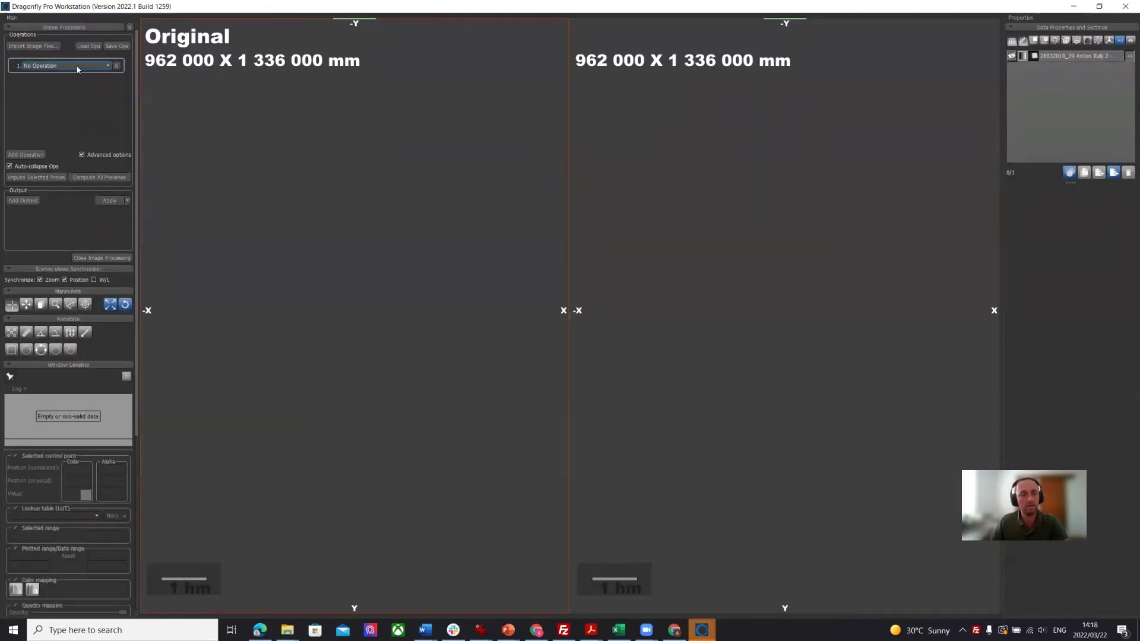
left_click(89, 66)
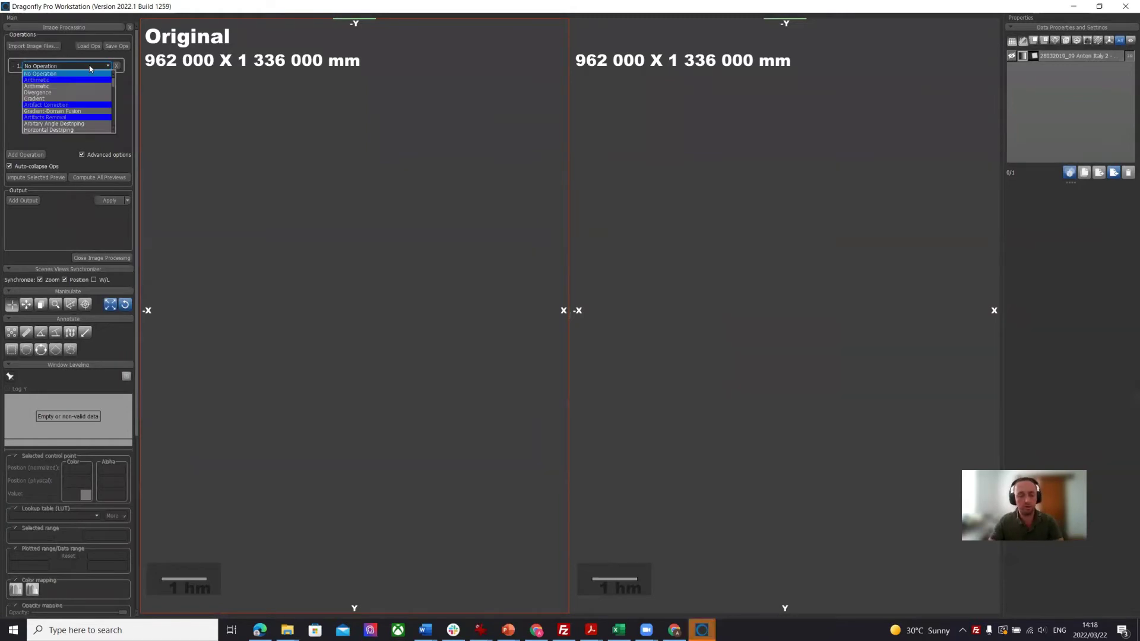
scroll(89, 69, "down", 10)
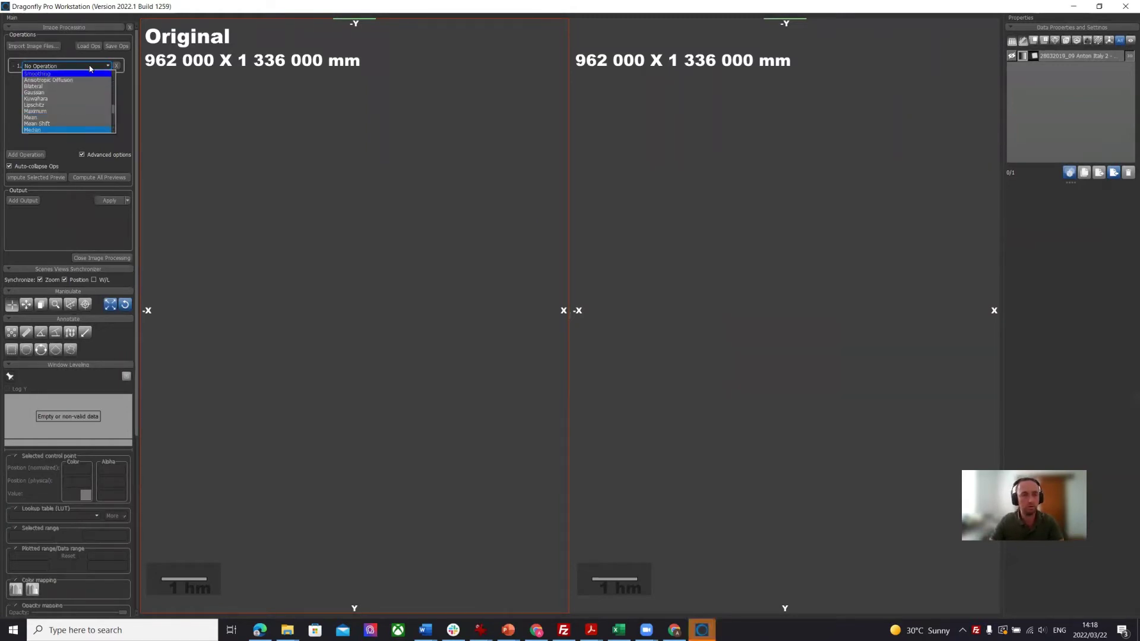
left_click(51, 130)
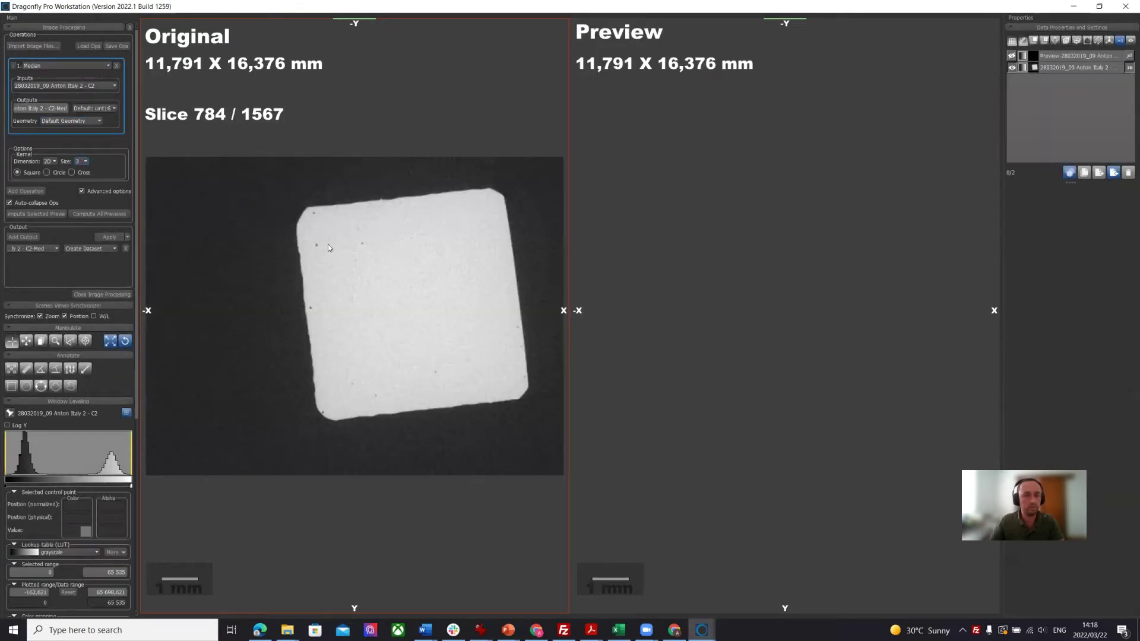
- Zoom in on a corner of the slice and compute a Median filter preview
scroll(326, 315, "down", 12)
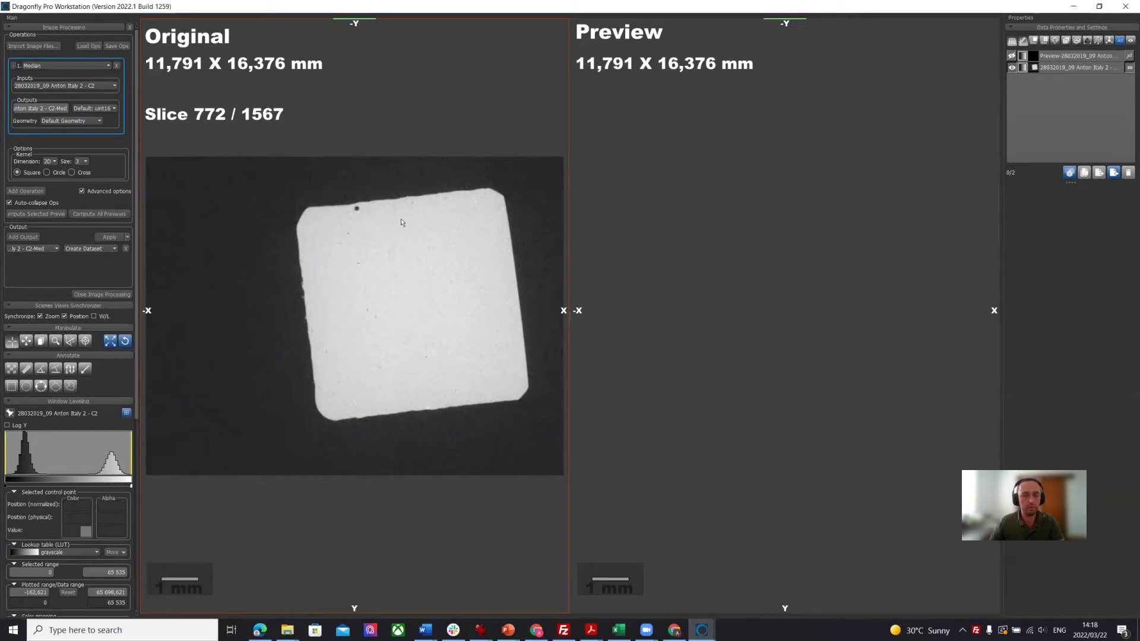
scroll(377, 202, "up", 4, "ctrl")
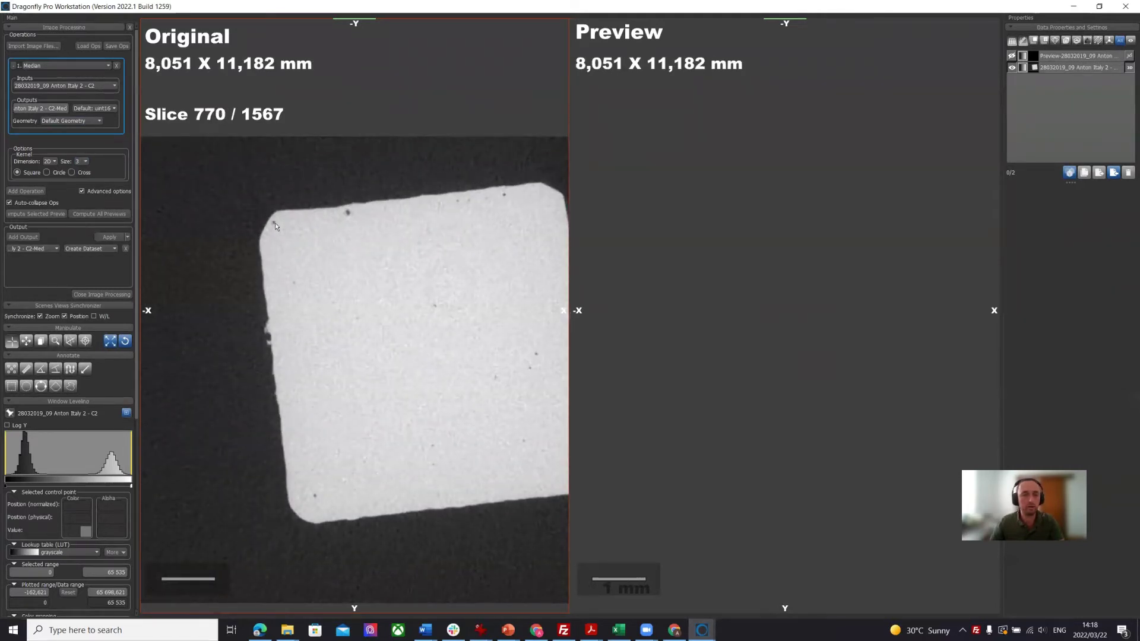
scroll(275, 226, "up", 9, "ctrl")
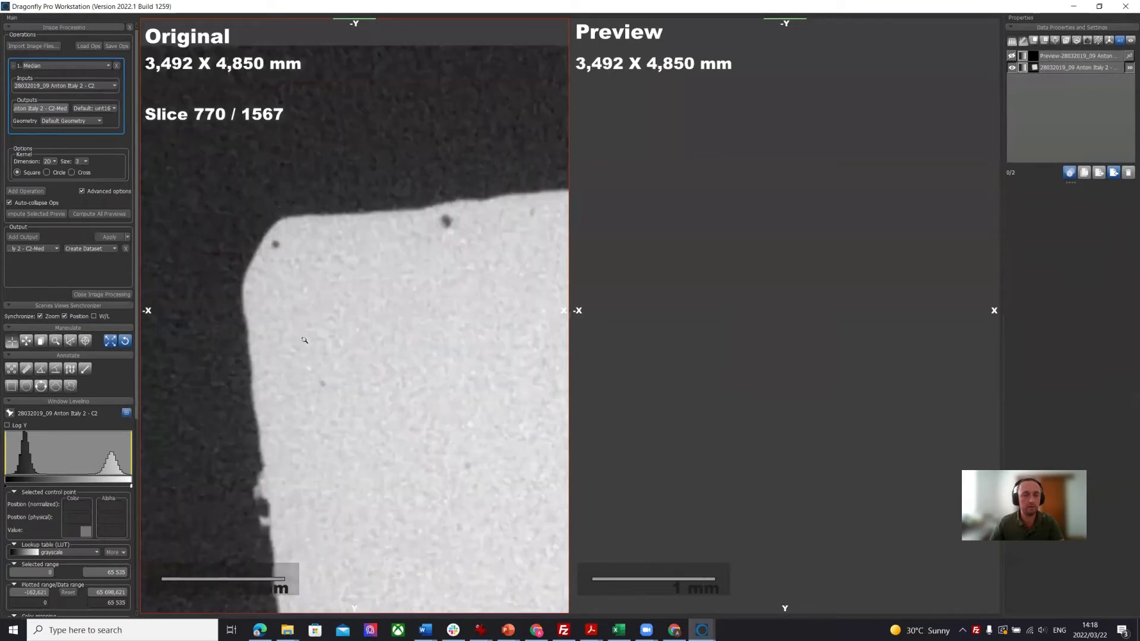
scroll(305, 340, "up", 4, "ctrl")
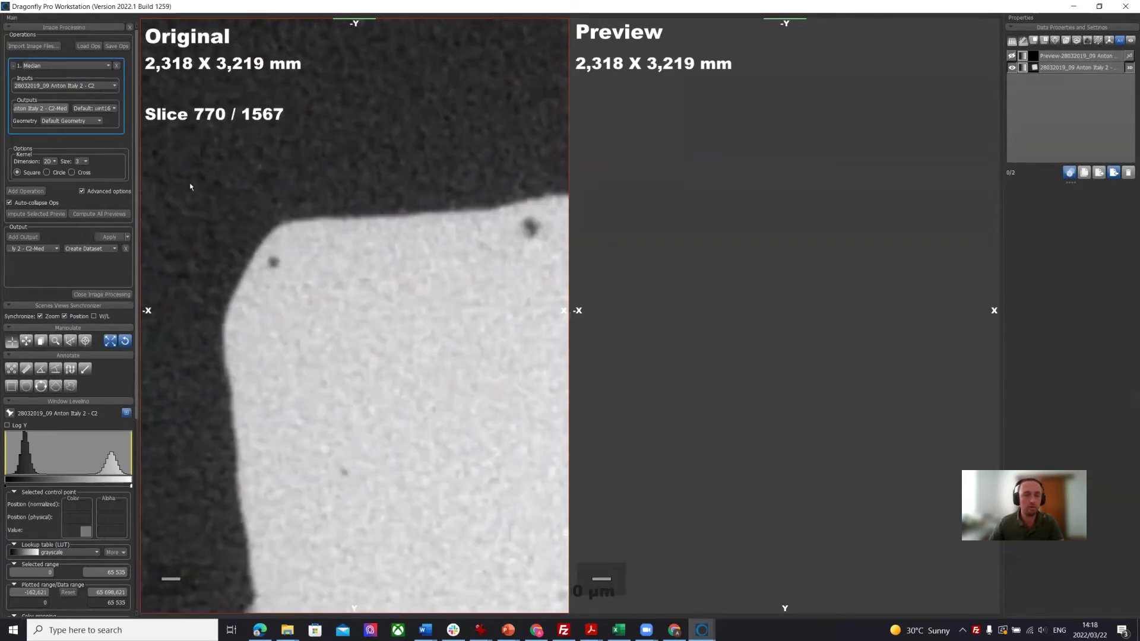
left_click(34, 215)
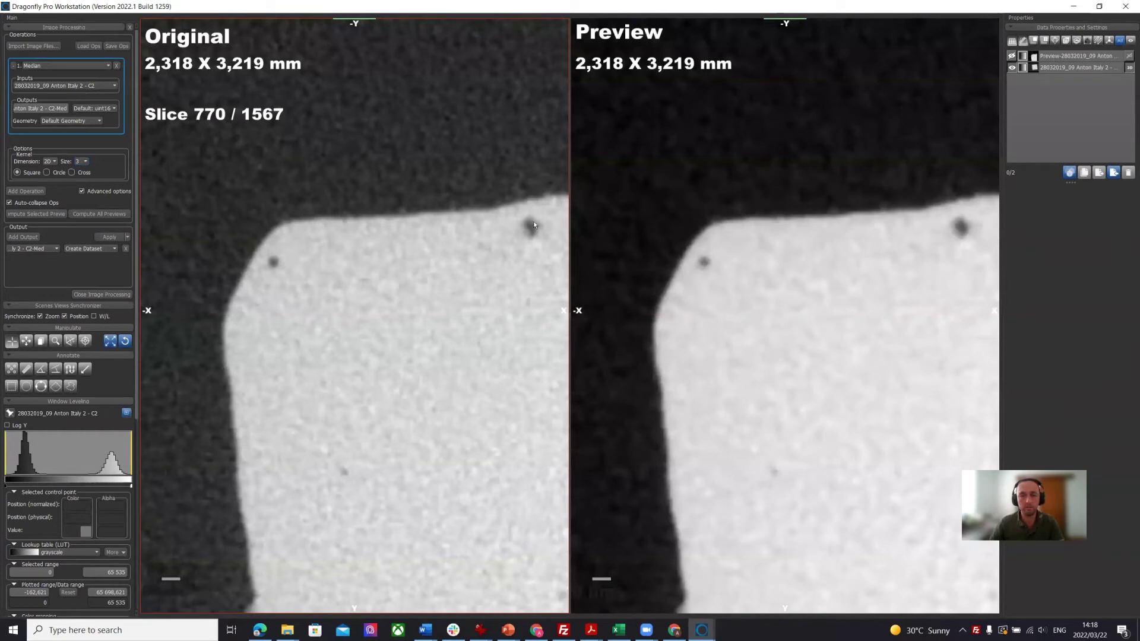
- Preview a size-5 kernel, revert to size 3, and apply to create the filtered dataset
left_click(85, 161)
left_click(80, 171)
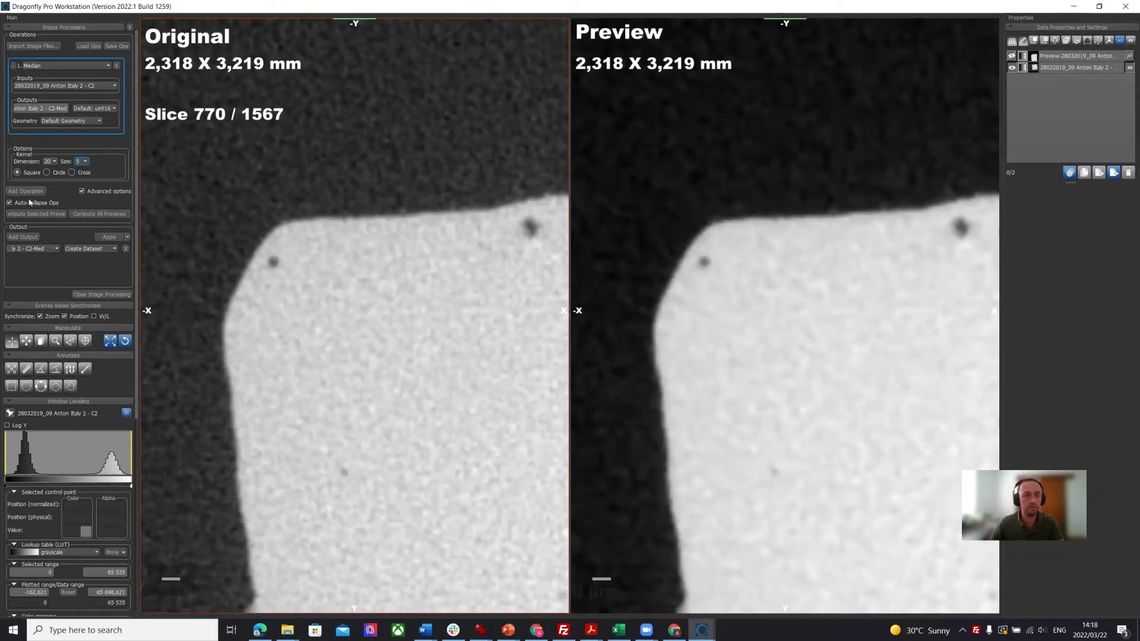
left_click(34, 216)
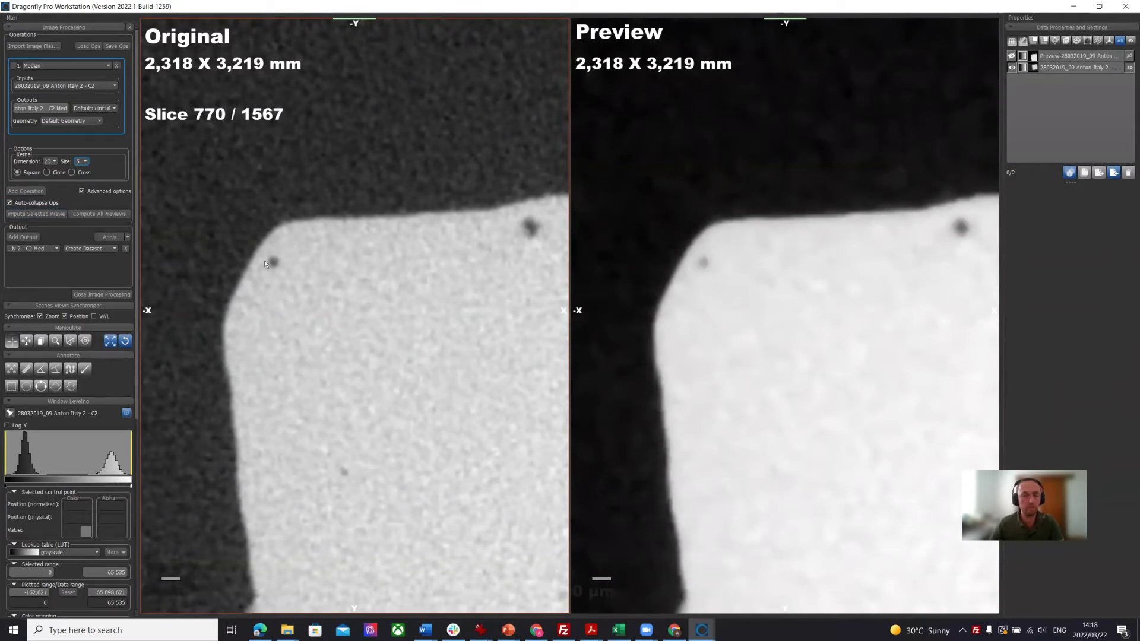
left_click(85, 161)
left_click(81, 165)
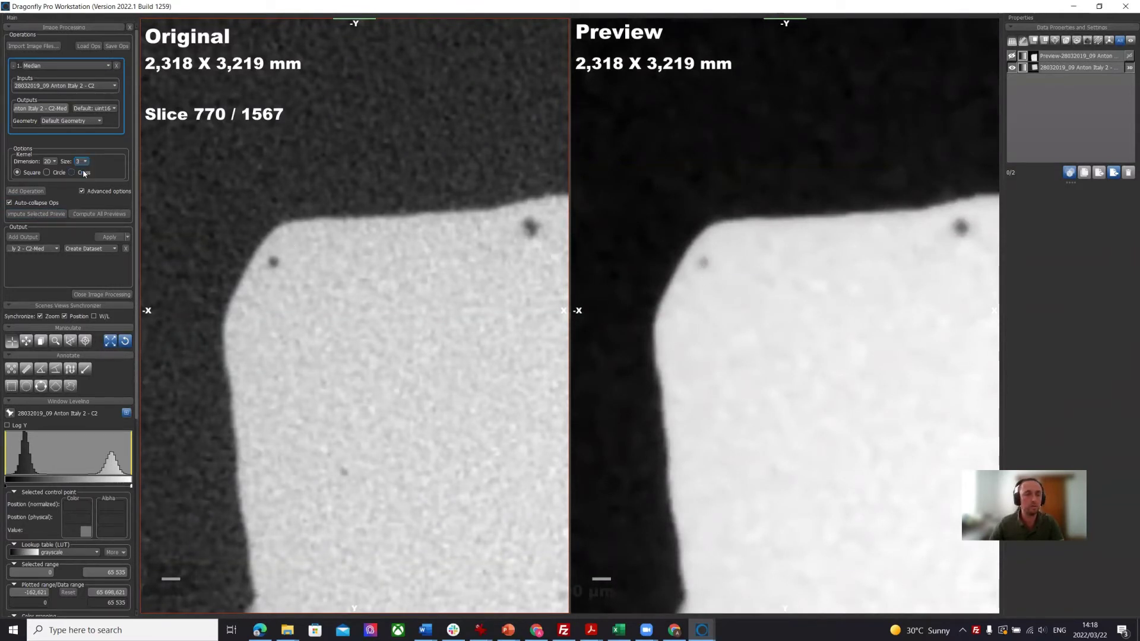
left_click(109, 238)
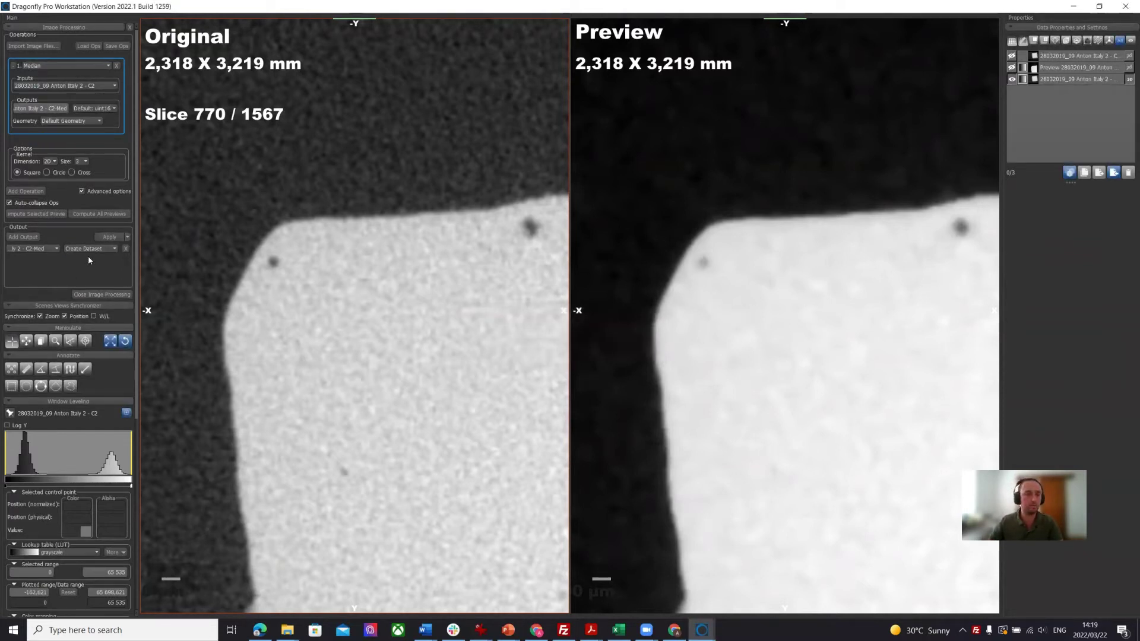
- Close Image Processing and toggle C2-Med's visibility to compare it with the original C2
left_click(102, 295)
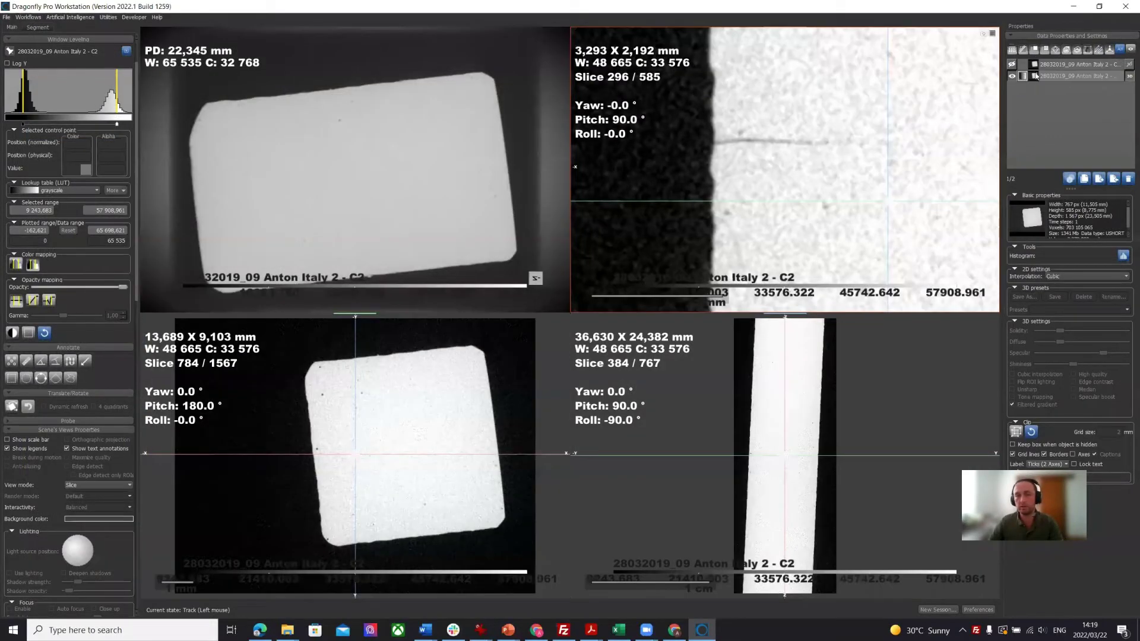
left_click(1056, 77)
left_click(1069, 65)
left_click(1012, 64)
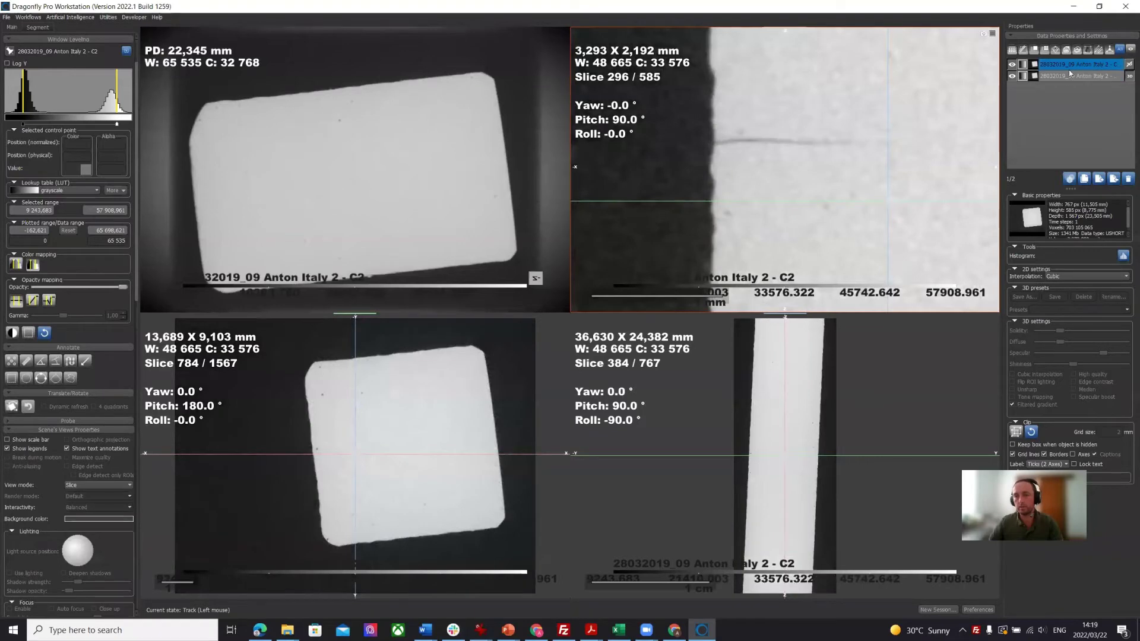
left_click(1011, 65)
left_click(1012, 65)
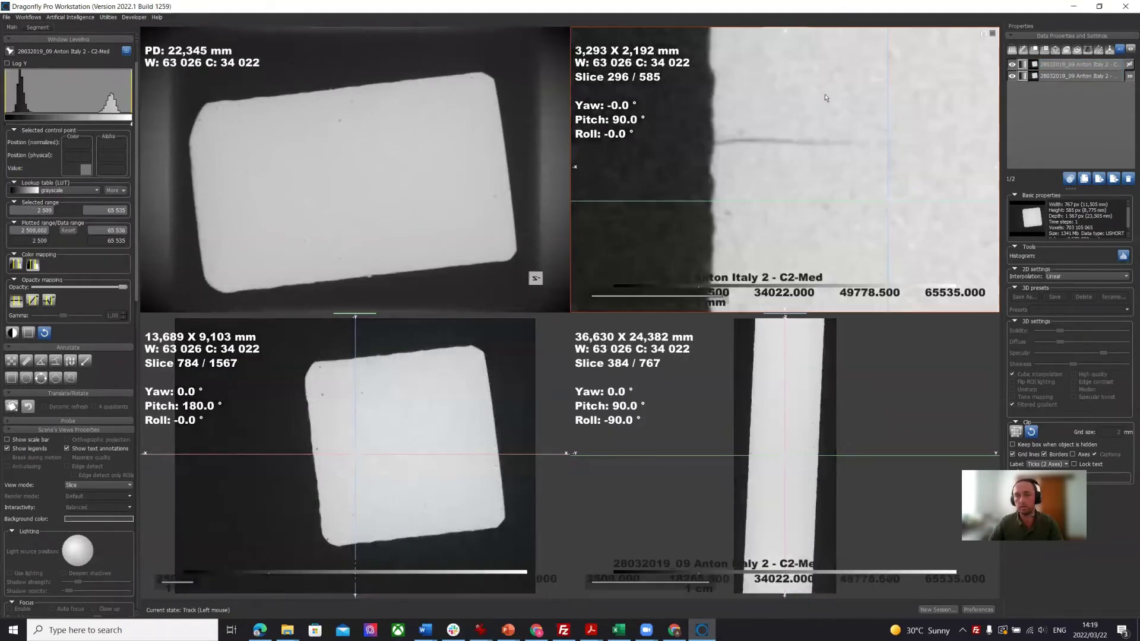
- Adjust the display range limits while switching between the C2 and C2-Med datasets
scroll(723, 167, "up", 3)
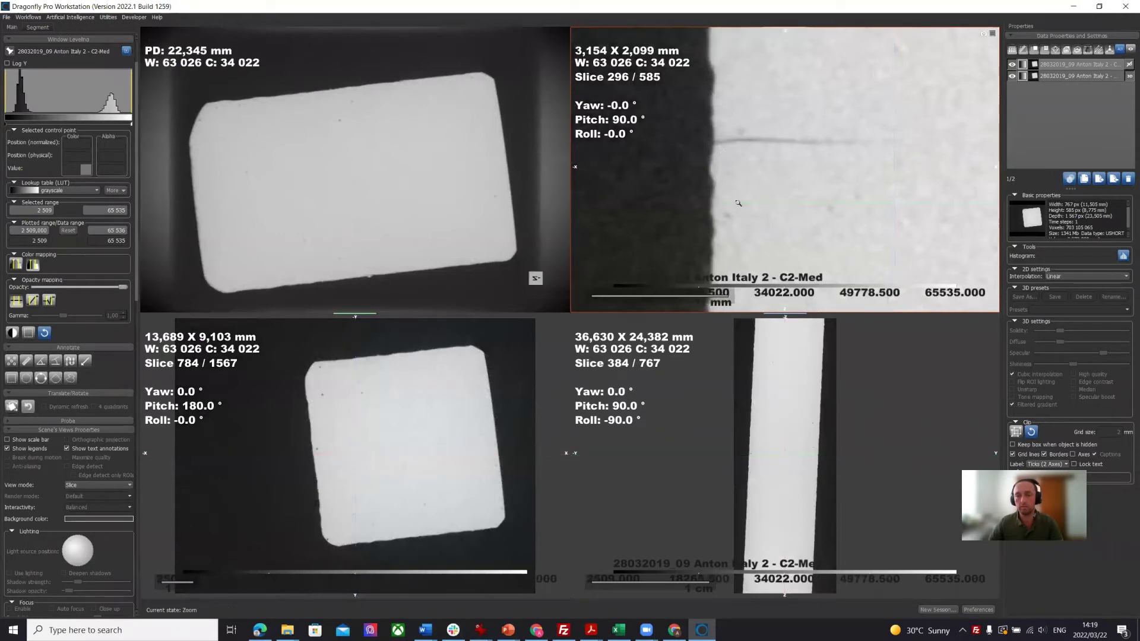
left_click_drag(8, 88, 37, 90)
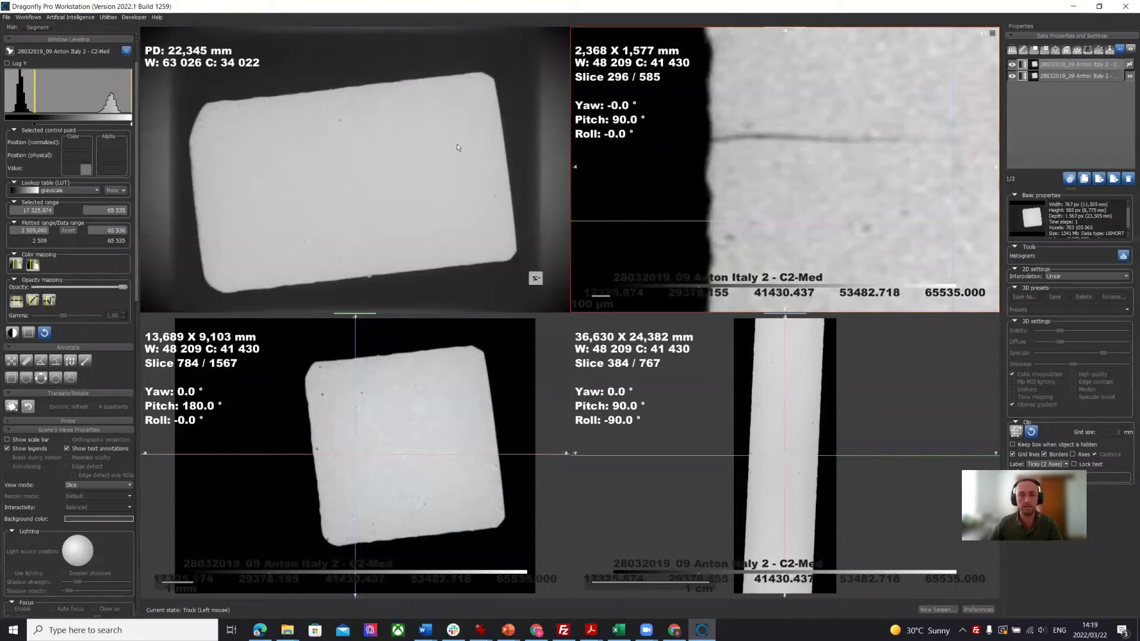
left_click(1011, 76)
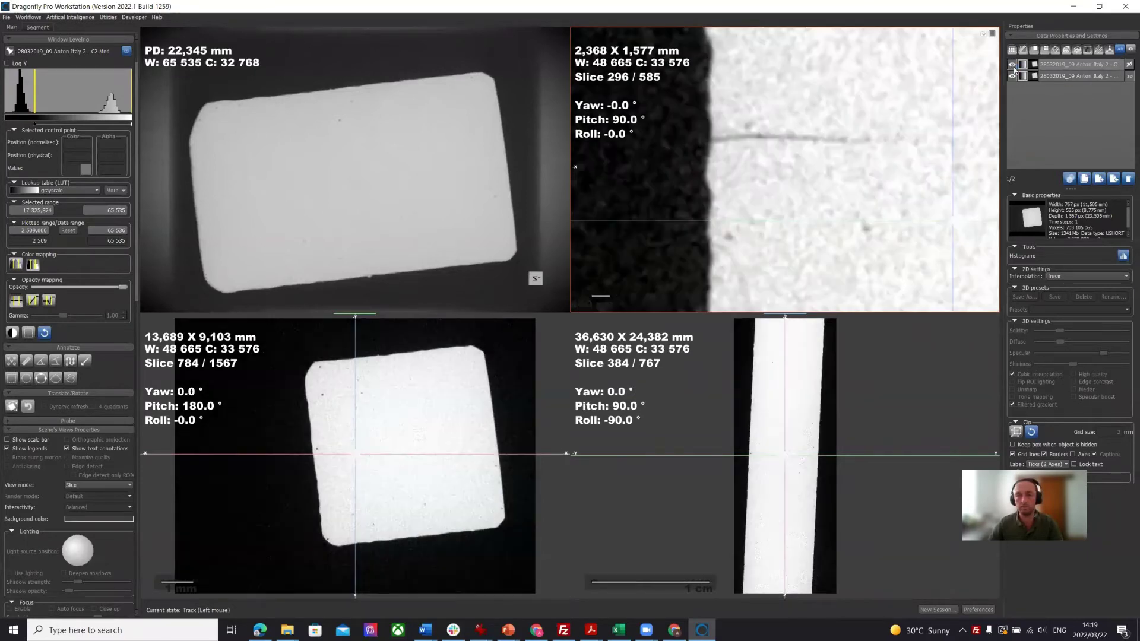
left_click(1011, 64)
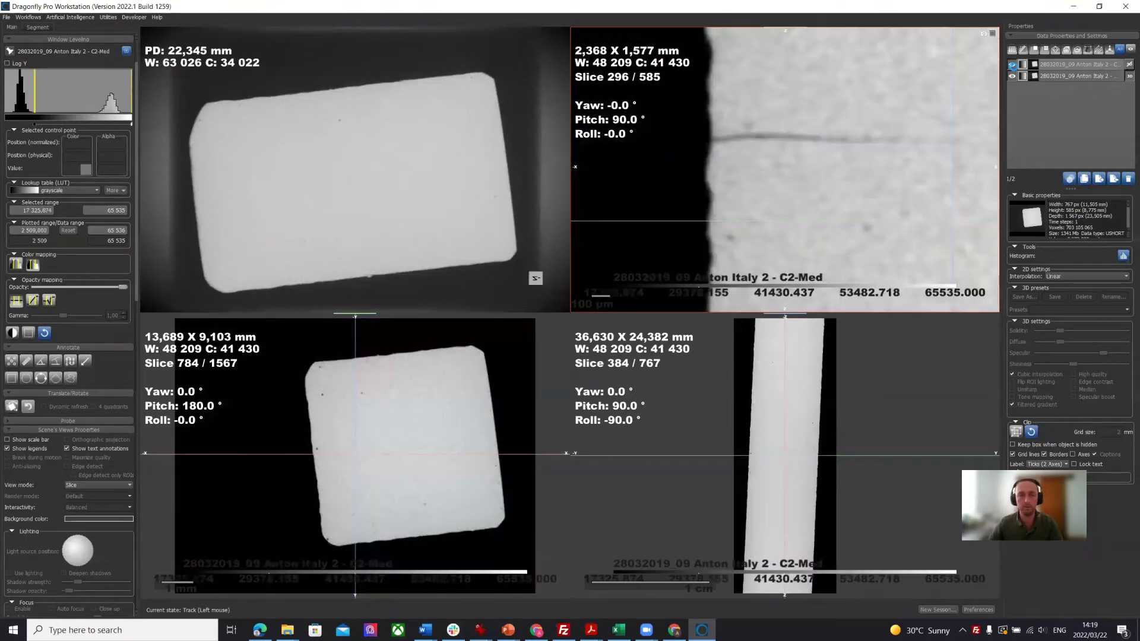
left_click(1011, 64)
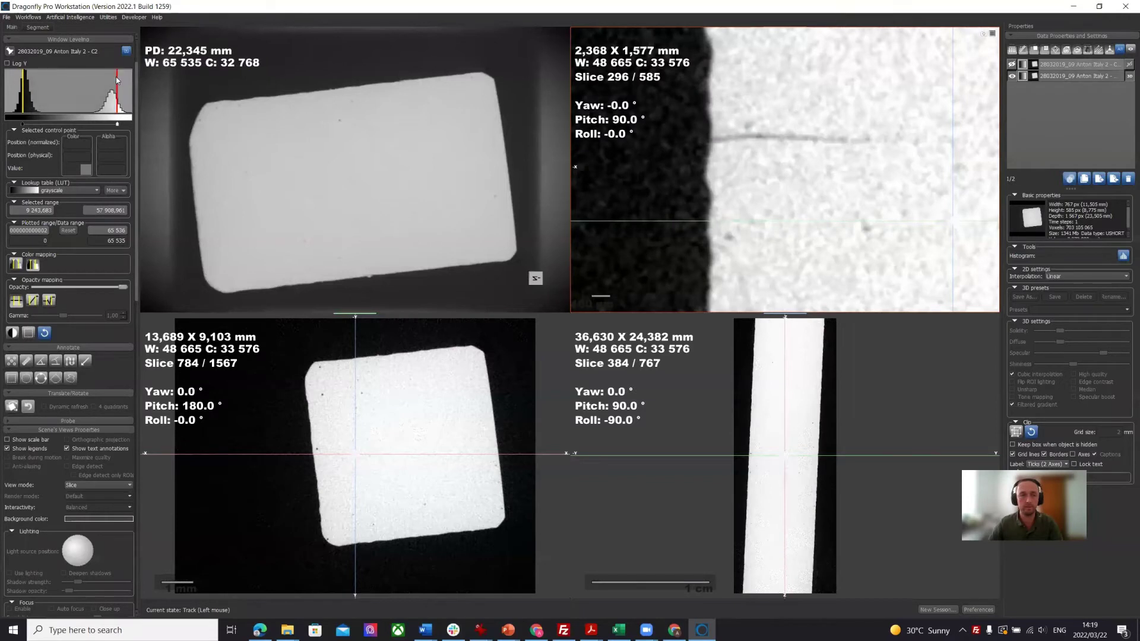
left_click_drag(117, 79, 111, 79)
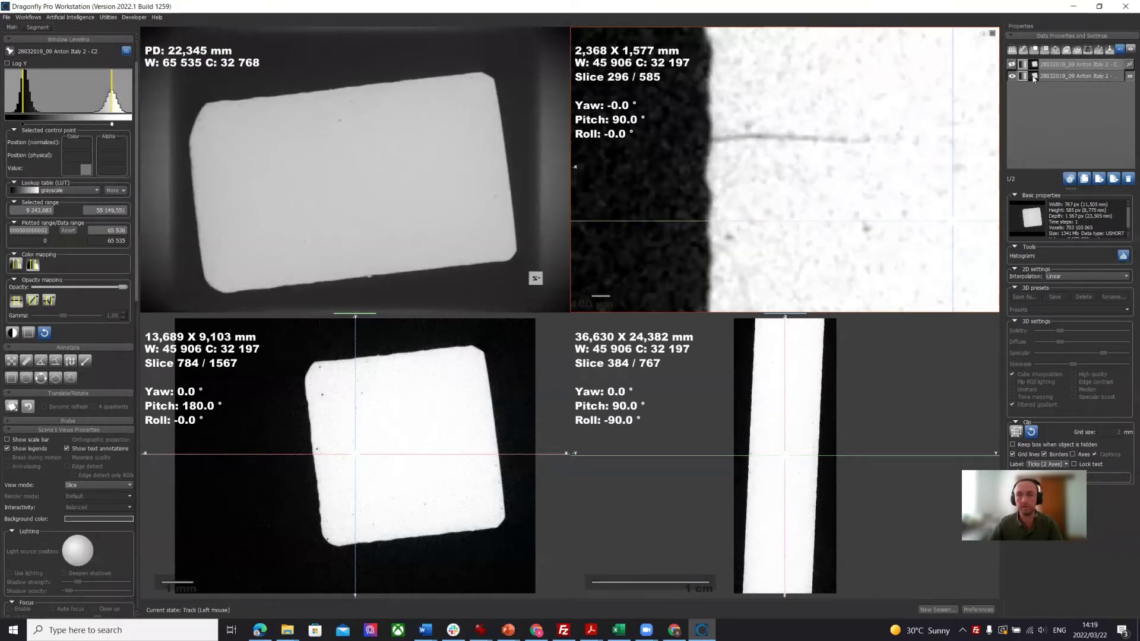
- Make the C2-Med dataset visible and lower both ends of its grey-level window
left_click(1012, 64)
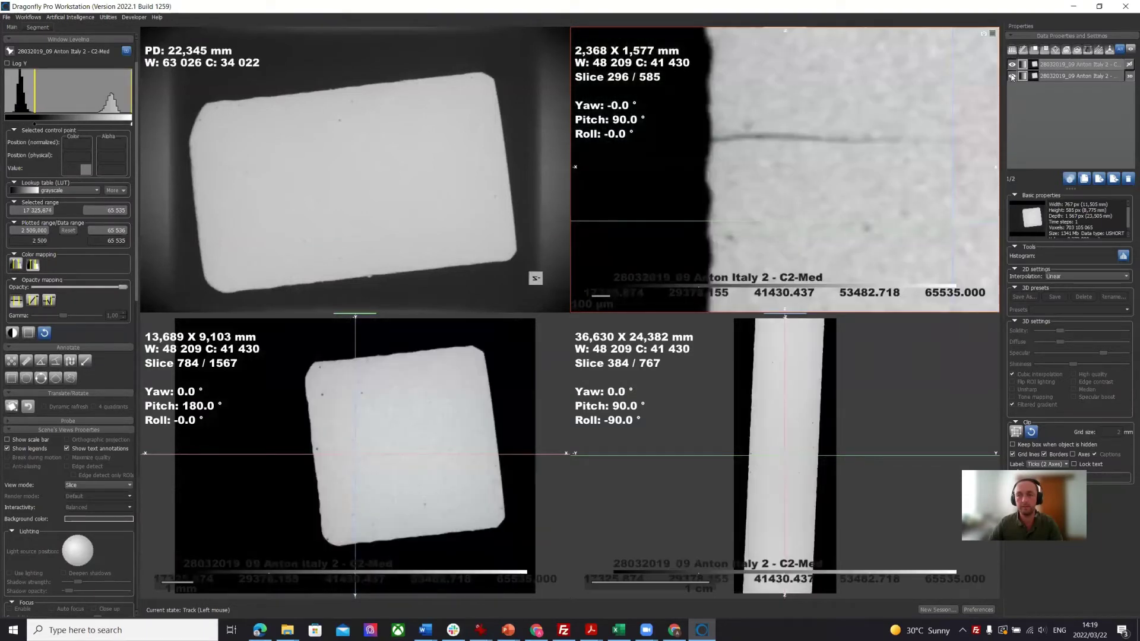
left_click(1012, 76)
left_click_drag(35, 89, 15, 88)
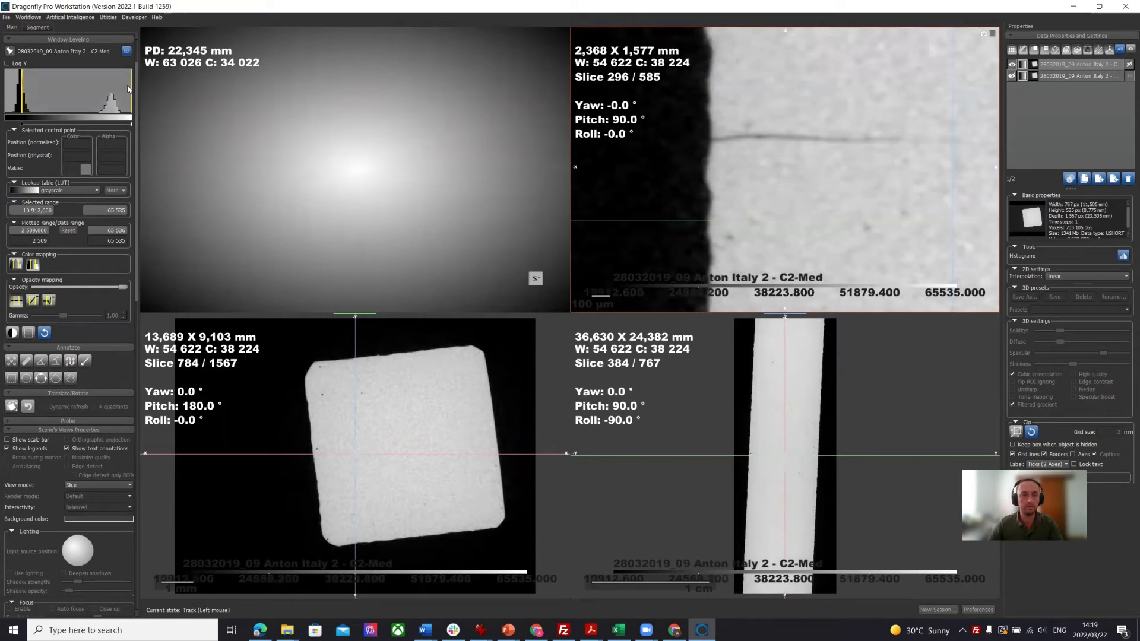
left_click_drag(128, 89, 110, 90)
- Zoom the top-right slice onto the crack and shift the window to W 44 892 / C 41 983
left_click(1012, 74)
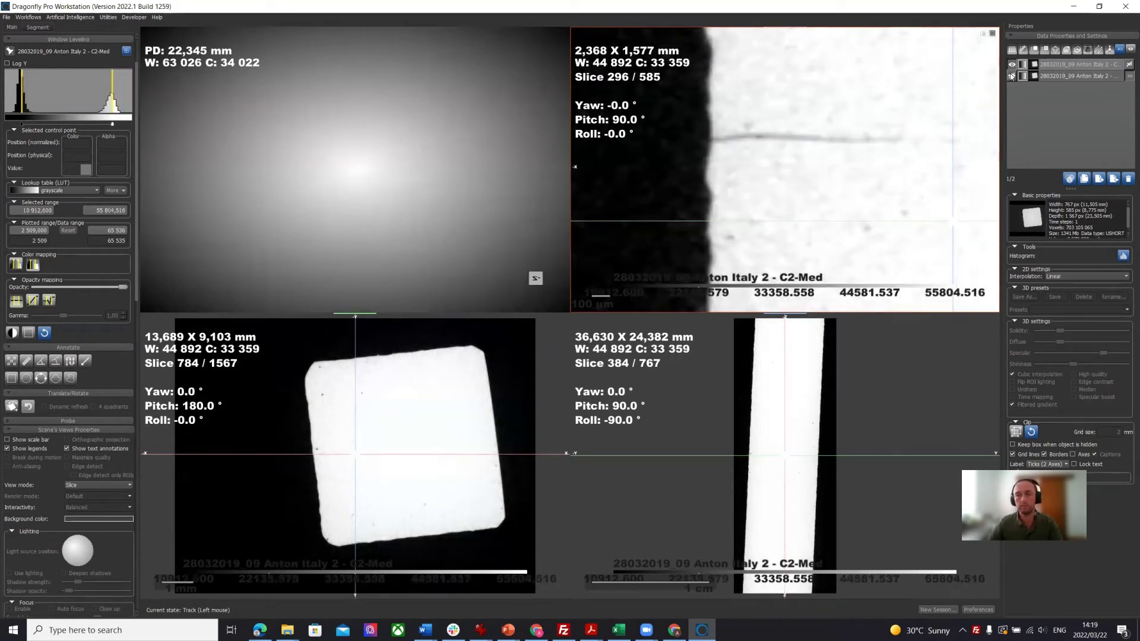
left_click(1011, 65)
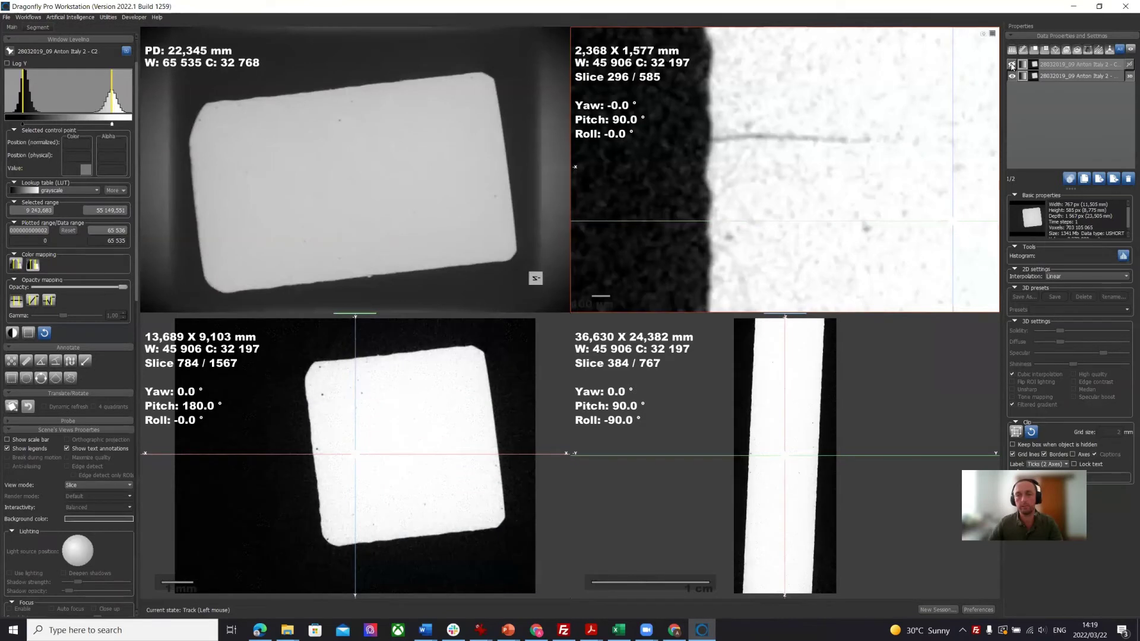
left_click(1012, 65)
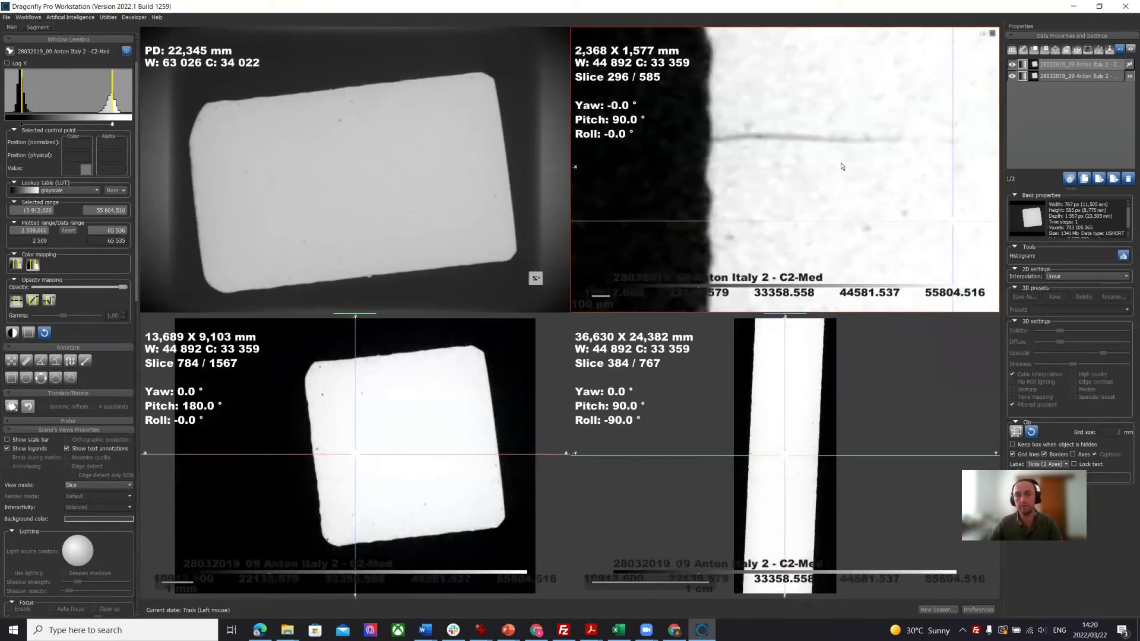
right_click_drag(793, 145, 758, 166)
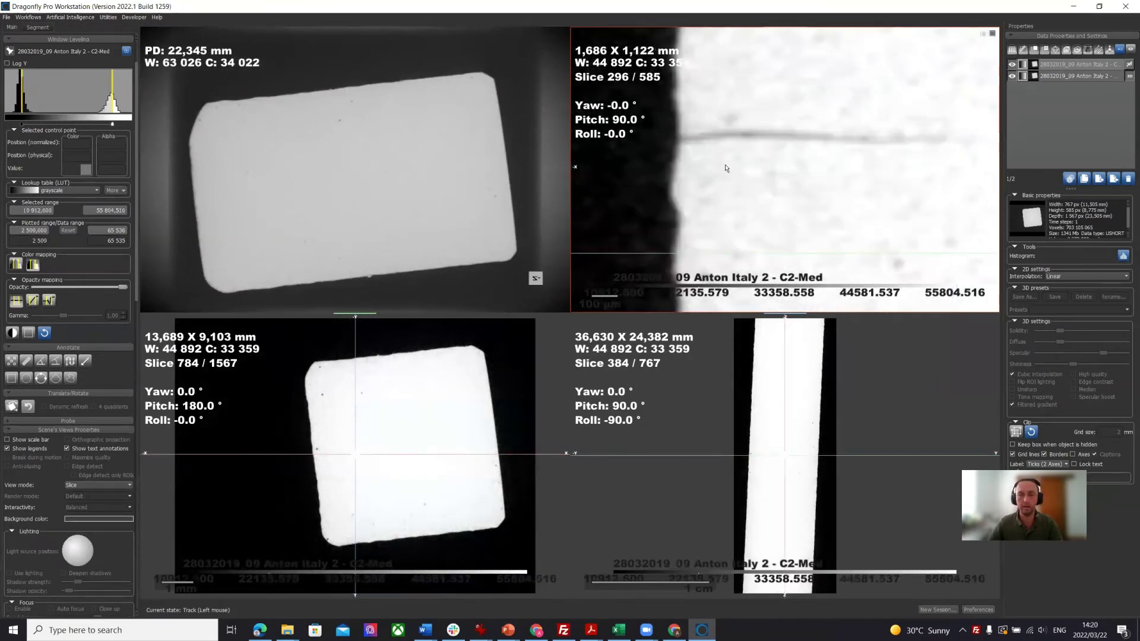
left_click(1072, 64)
left_click(1011, 76)
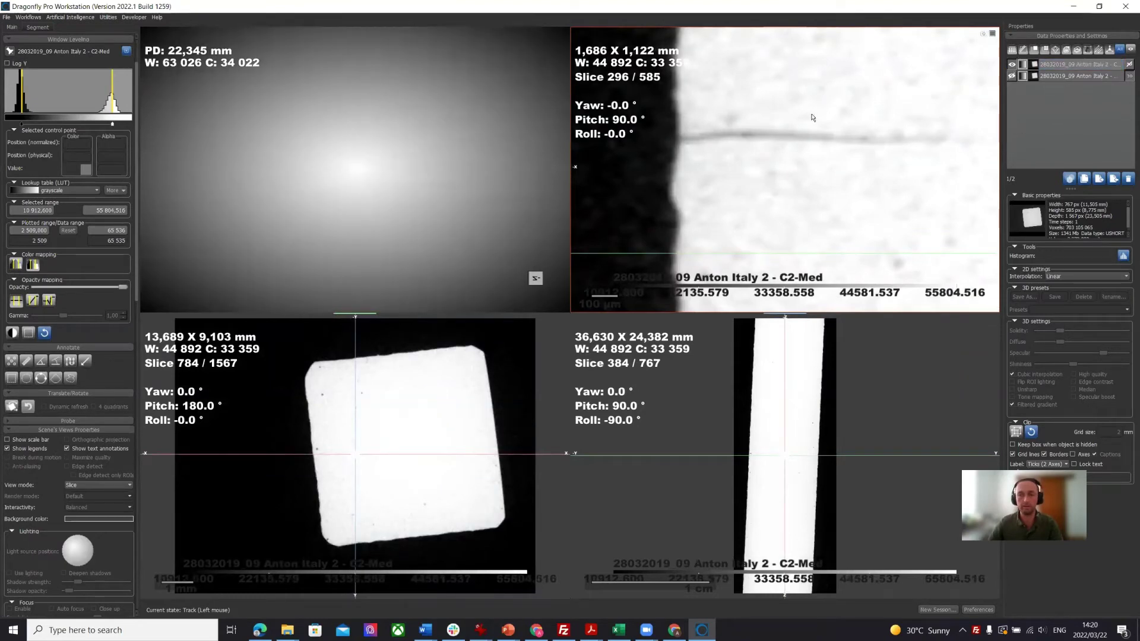
left_click_drag(42, 80, 67, 85)
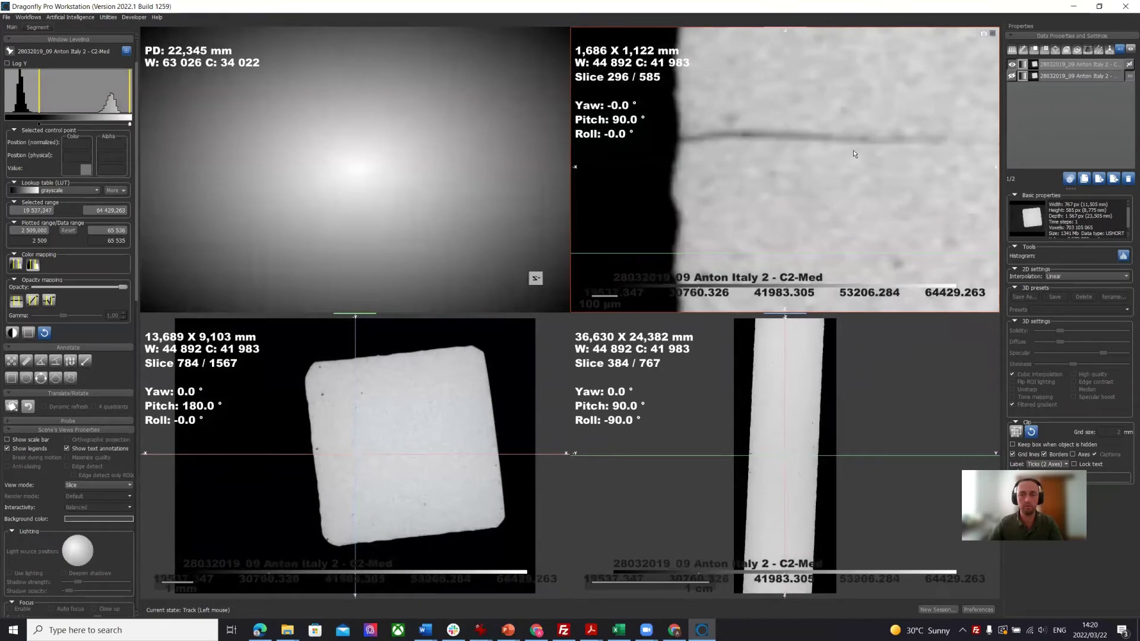
- Maximize the top-right view so crack slice 296 of 585 fills the screen, slightly zoomed out
scroll(787, 179, "up", 2)
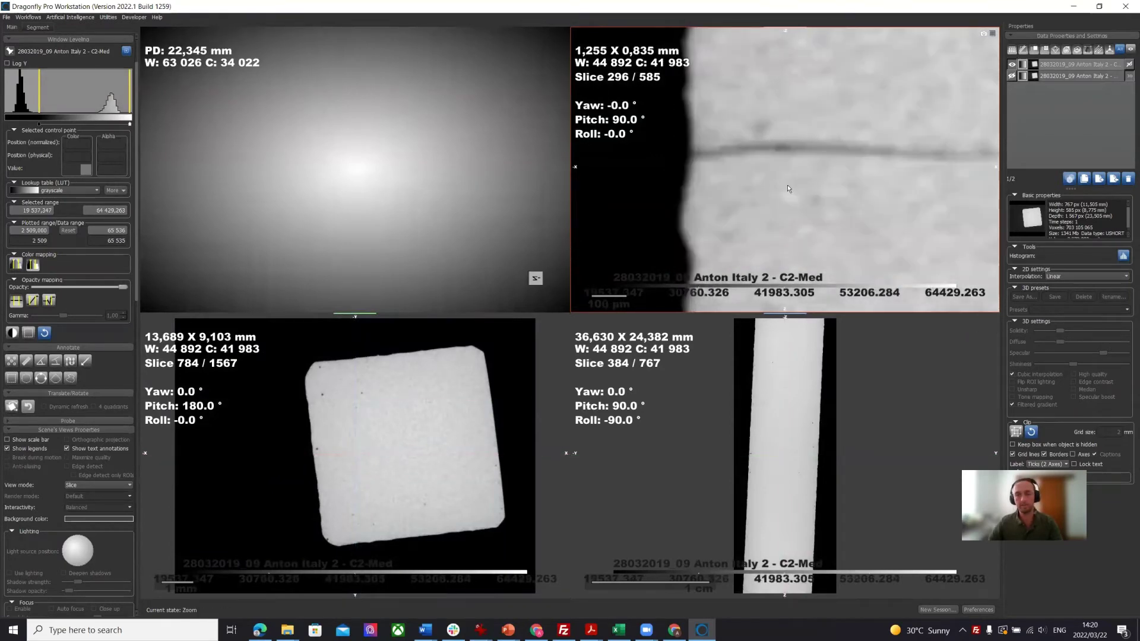
double_click(788, 185)
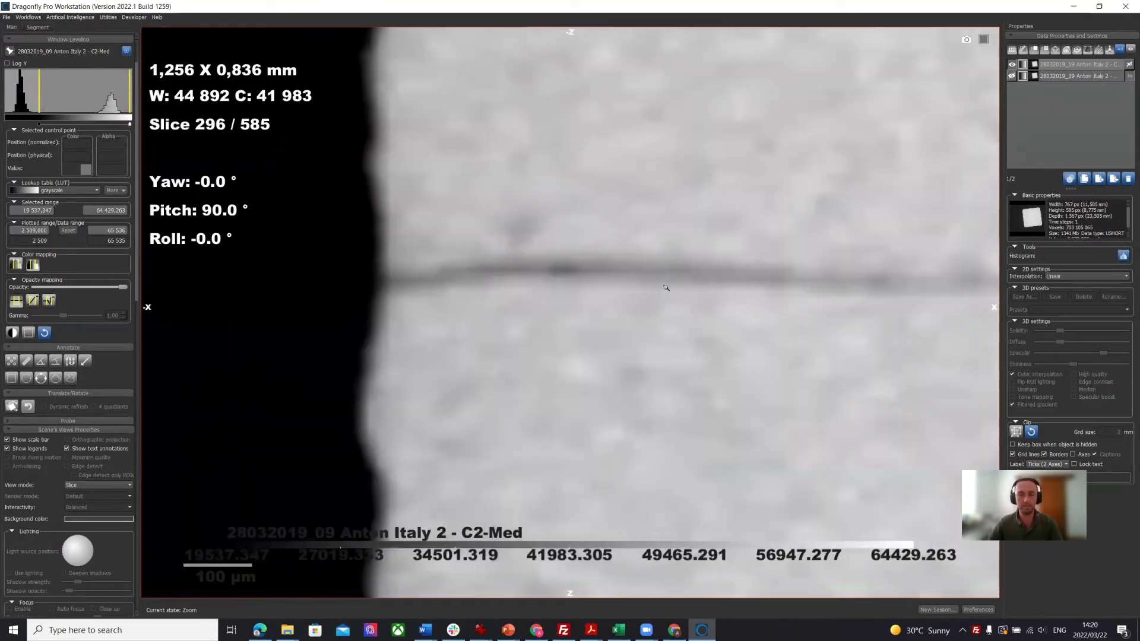
scroll(689, 140, "down", 2)
scroll(688, 135, "down", 2)
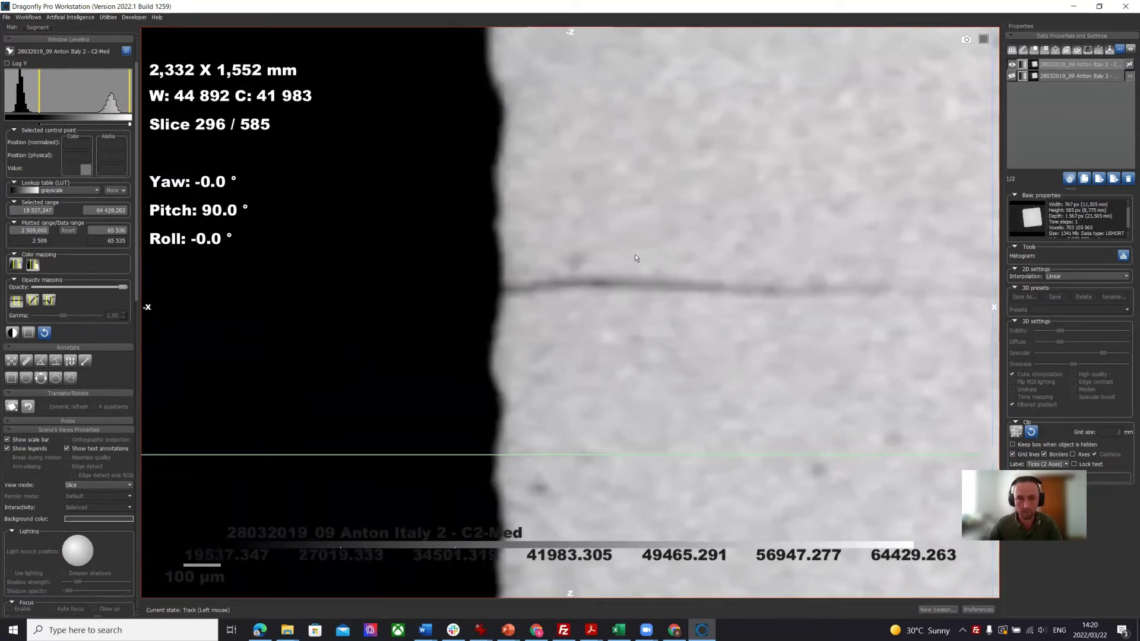
left_click(1098, 67)
left_click(654, 187)
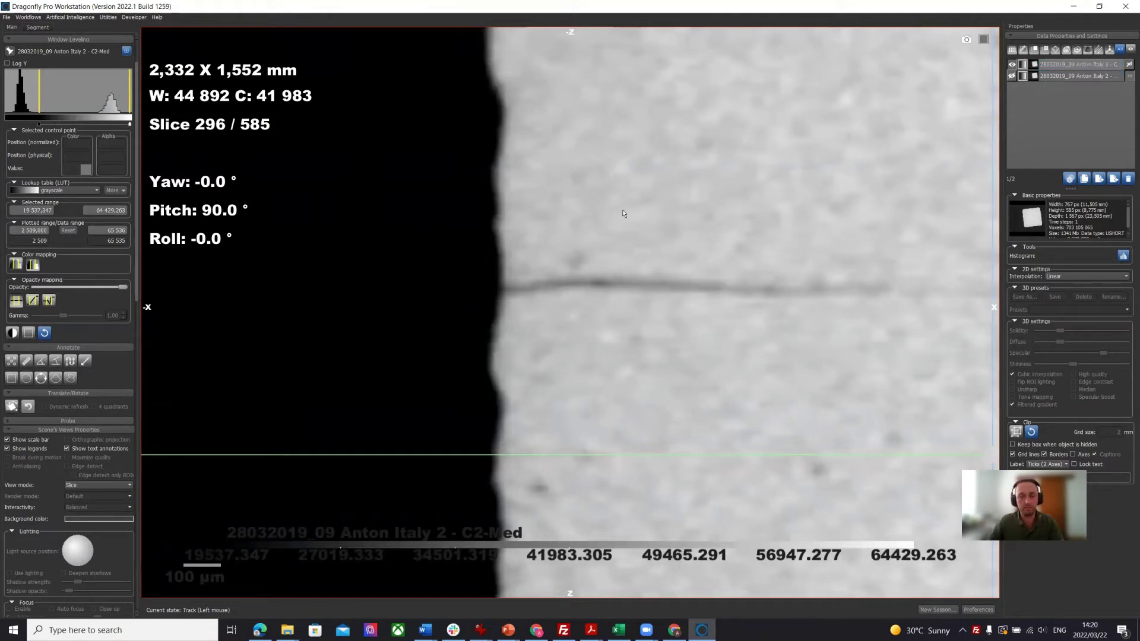
- Measure the crack from the sample edge with a ruler (0,866 mm), then hide Ruler4
left_click(26, 361)
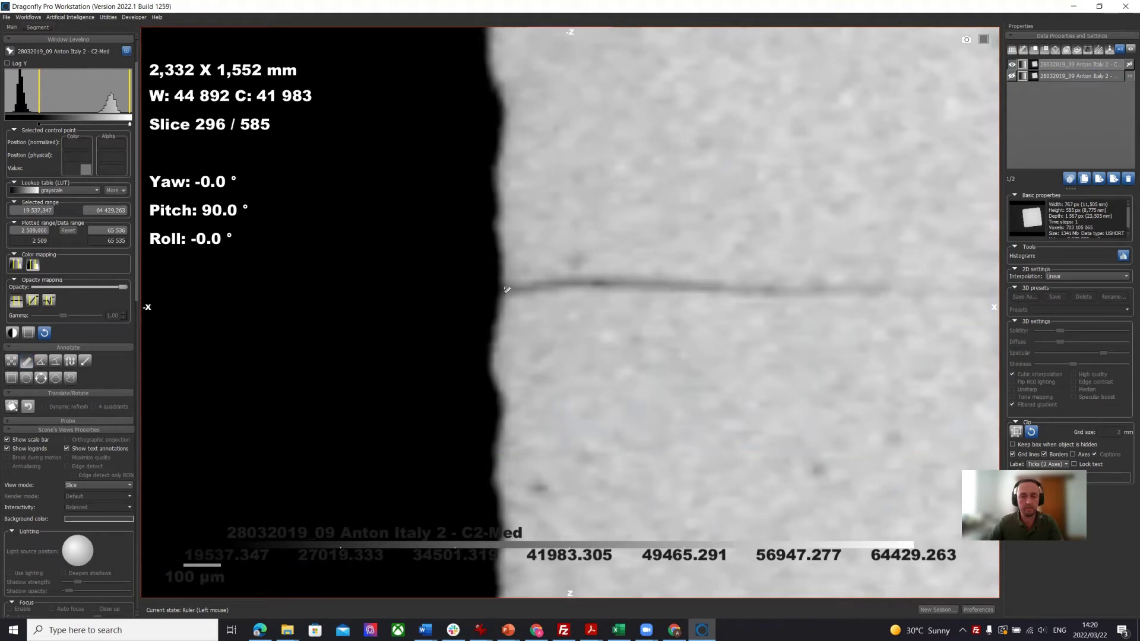
left_click_drag(505, 288, 825, 293)
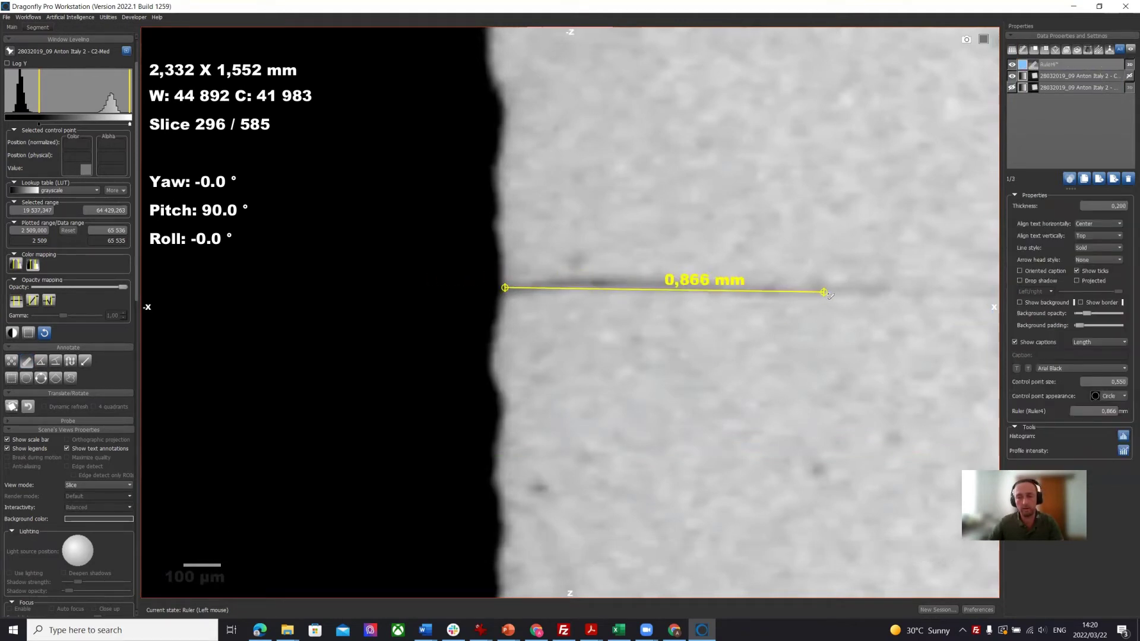
left_click(1012, 65)
left_click(1065, 75)
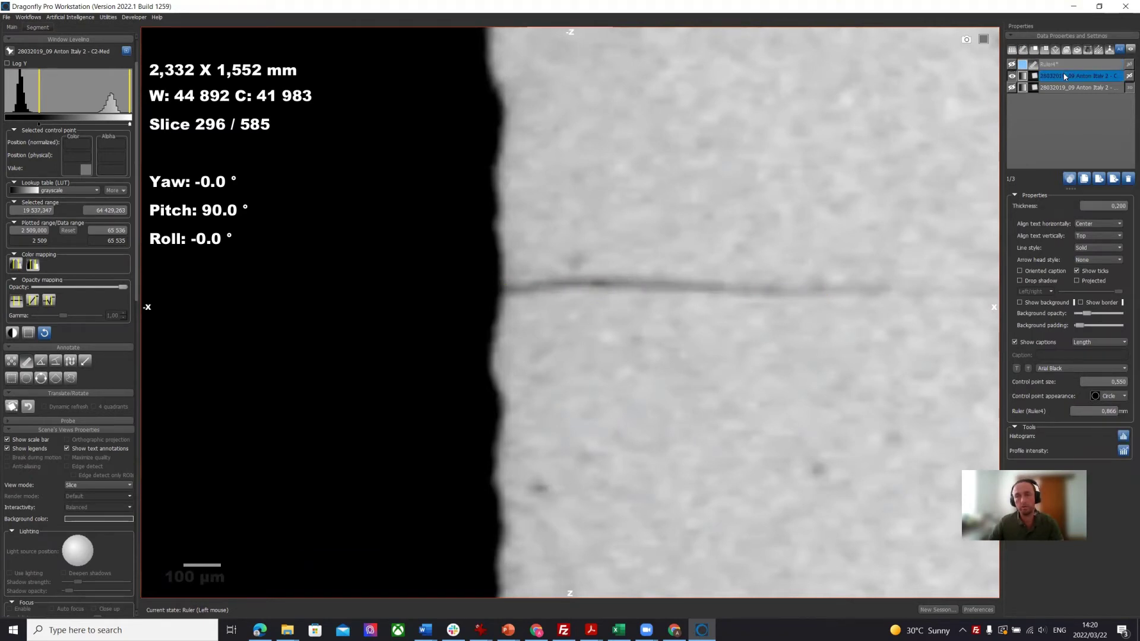
- Move to slice 301 and enable range thresholding in ROI Tools, previewing 2 509–65 535
scroll(639, 260, "up", 4)
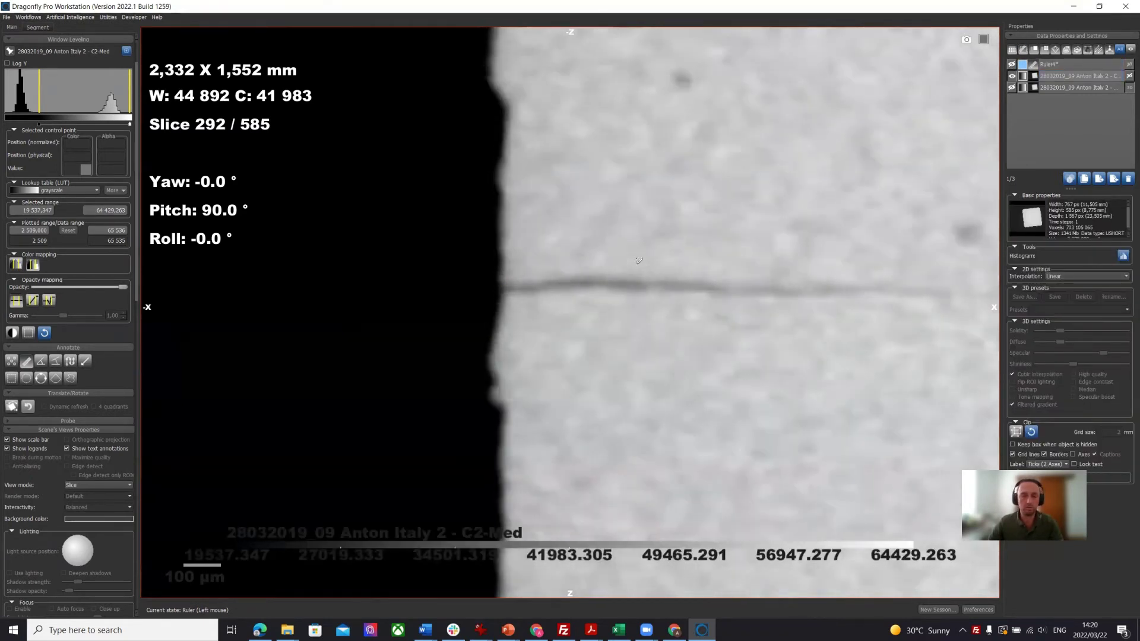
scroll(638, 260, "down", 9)
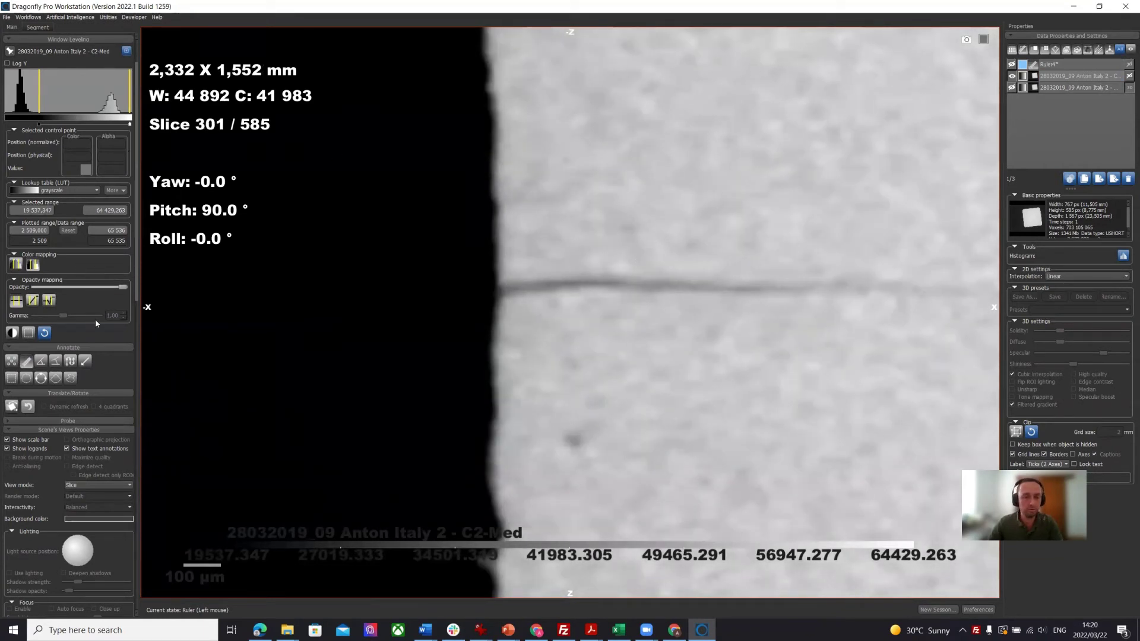
left_click(36, 28)
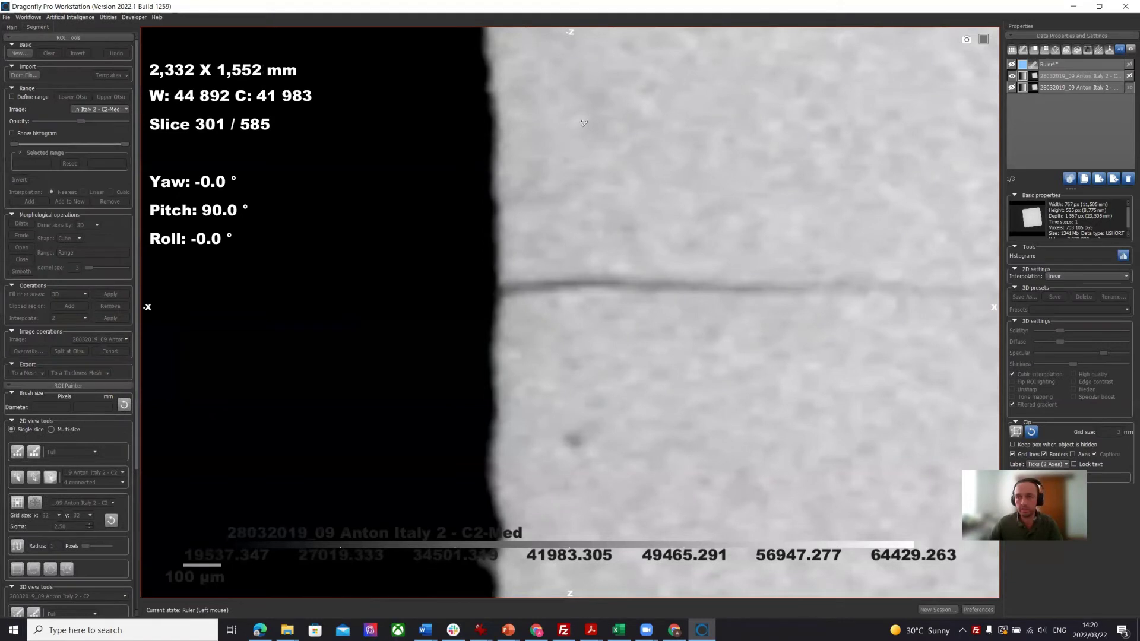
left_click(13, 97)
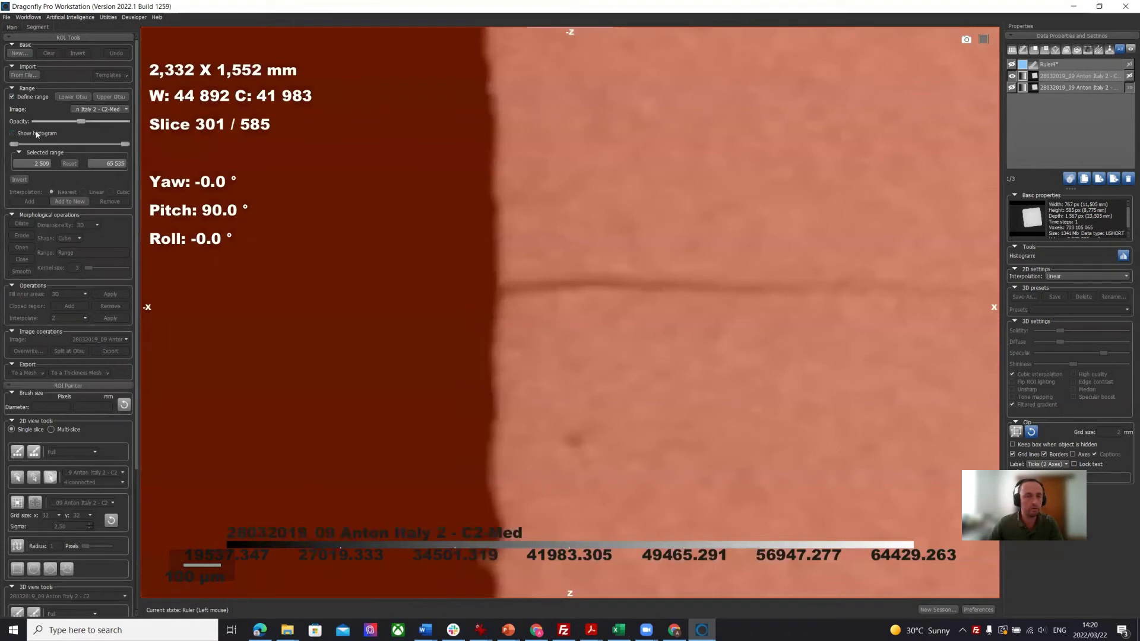
- Threshold 2 509–49 262 using Lower Otsu and a tuned upper limit, then add it as a New ROI
left_click(74, 98)
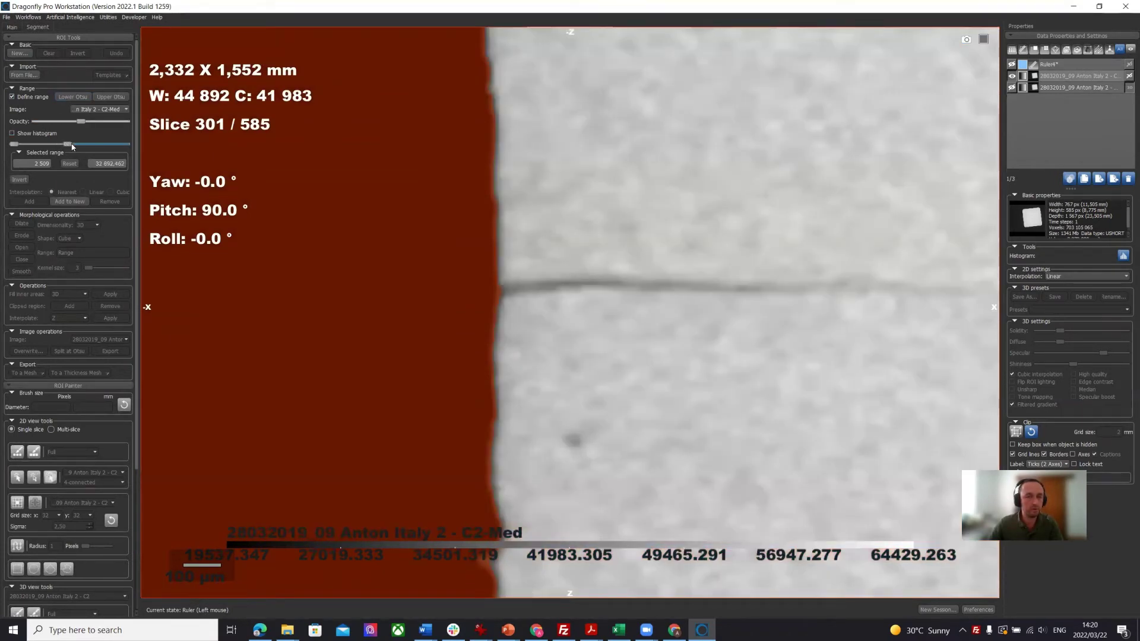
left_click_drag(71, 147, 80, 147)
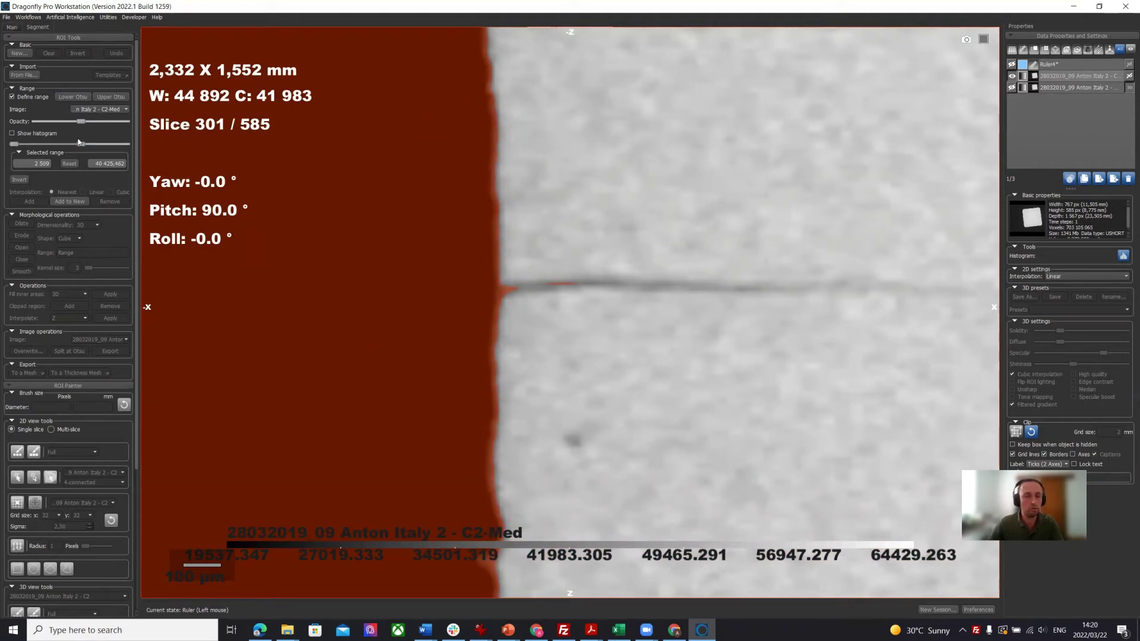
left_click_drag(83, 146, 93, 146)
left_click(12, 133)
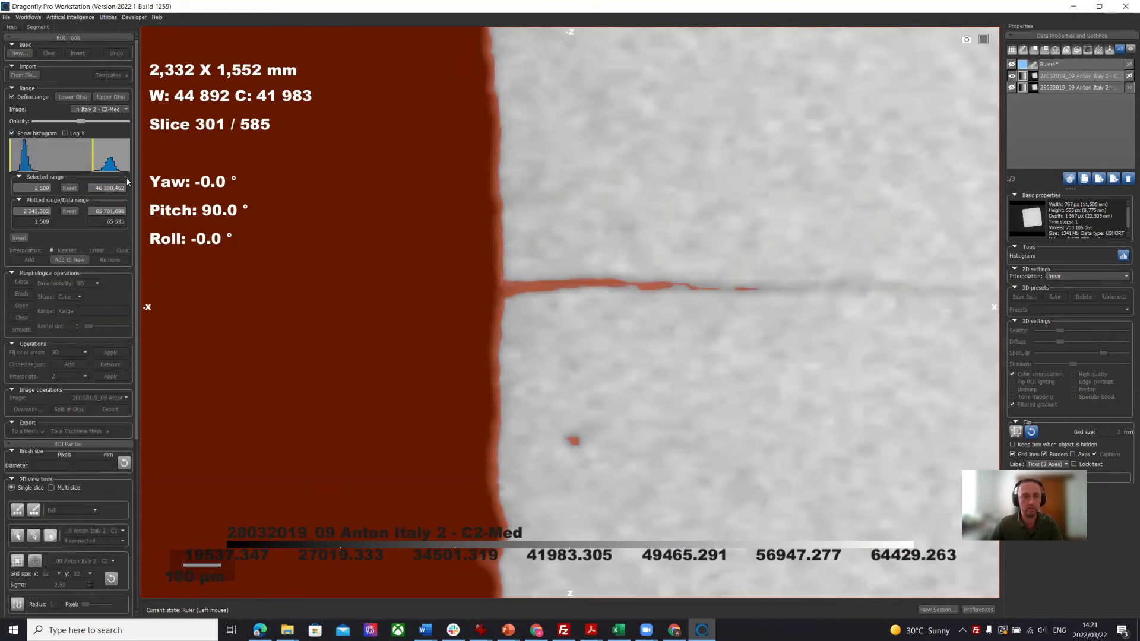
left_click_drag(94, 162, 99, 162)
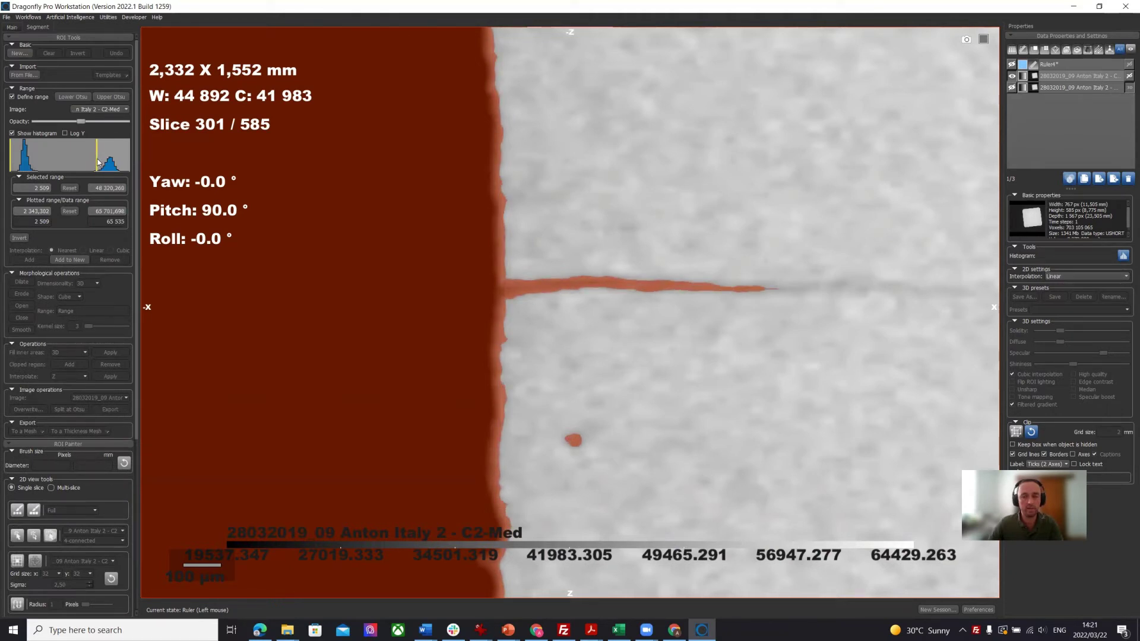
left_click_drag(98, 162, 103, 162)
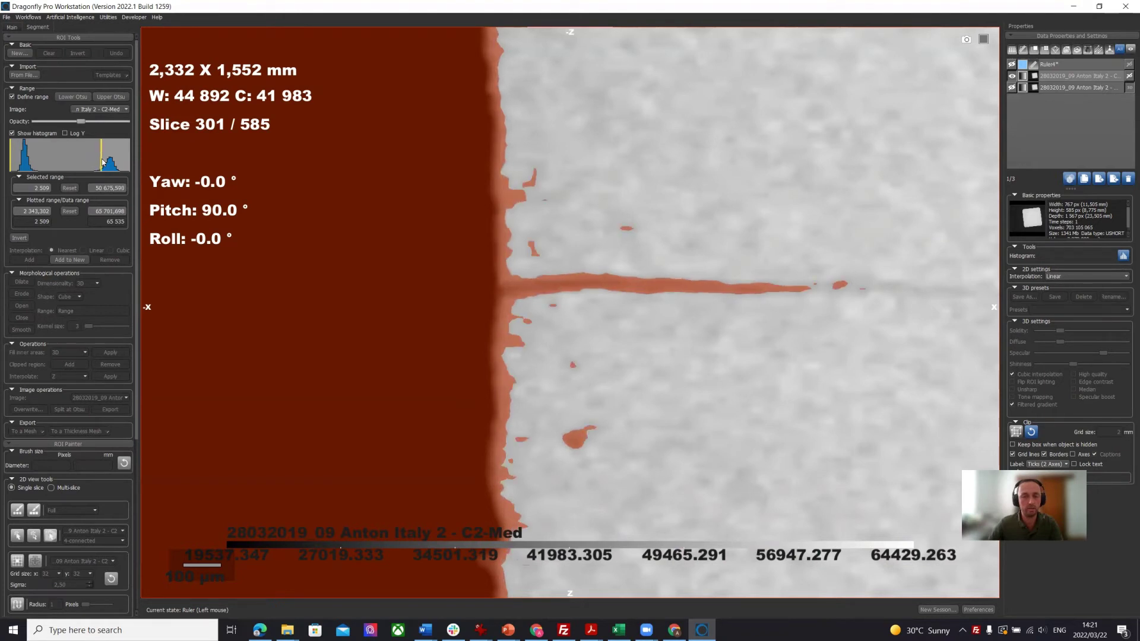
left_click_drag(103, 162, 99, 162)
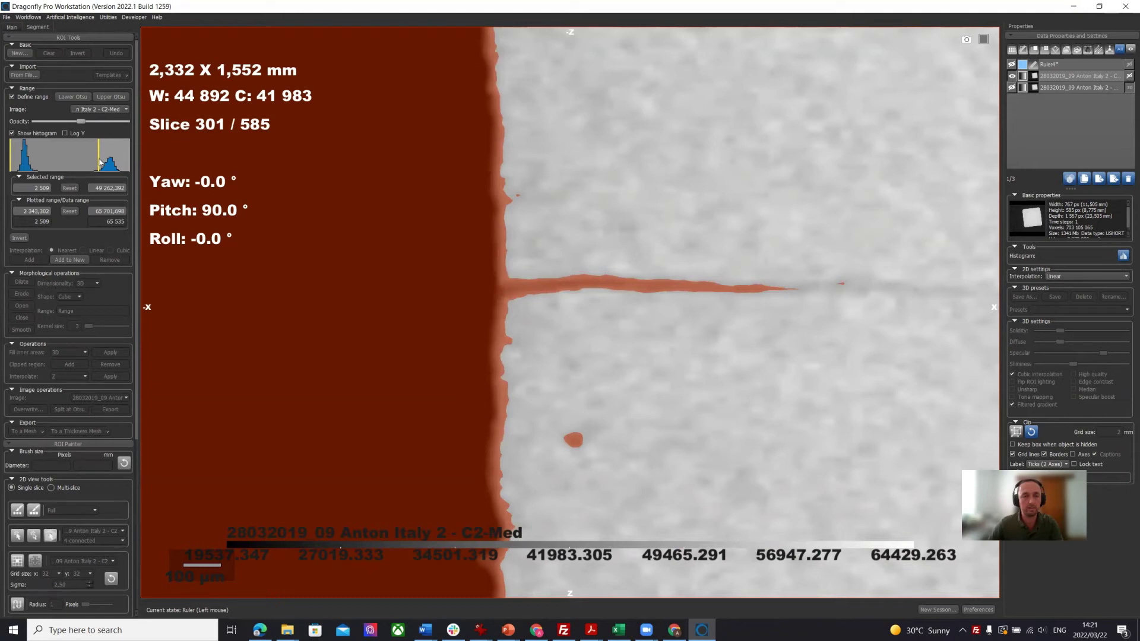
left_click(100, 162)
left_click(65, 259)
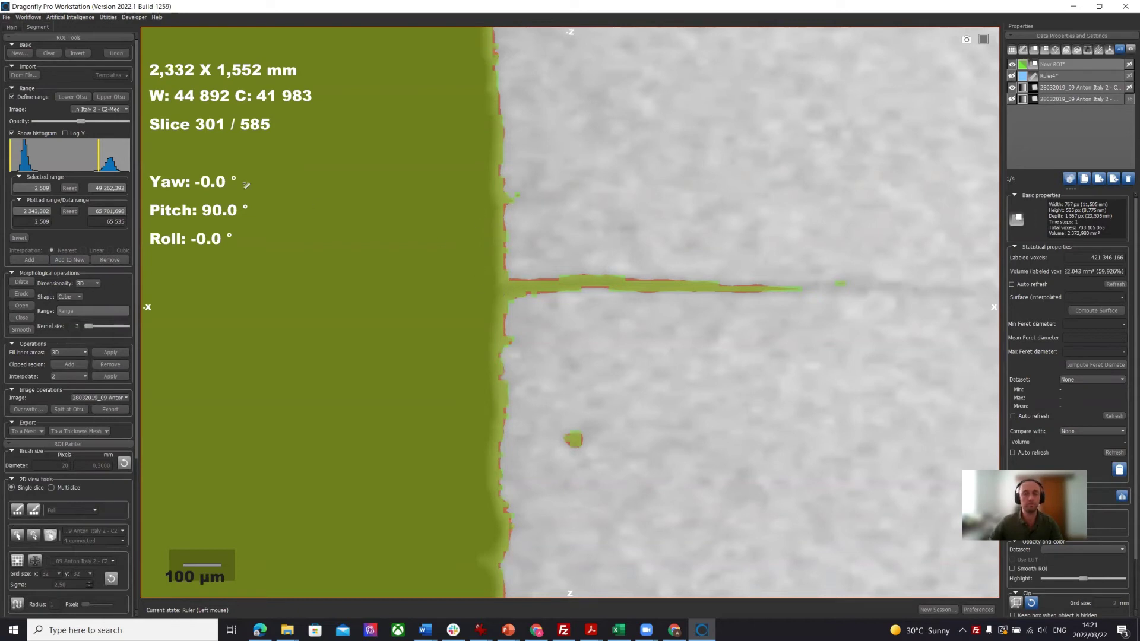
- Create a second New ROI from the 32 654–65 535 range using Upper Otsu
left_click(112, 97)
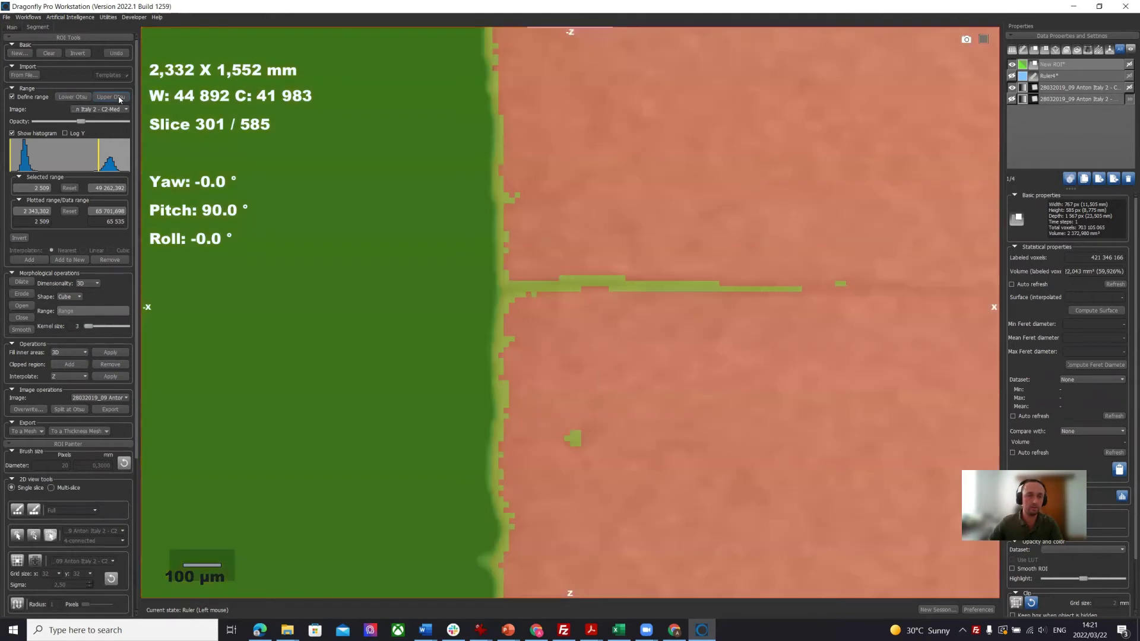
left_click_drag(62, 155, 71, 156)
left_click(1105, 99)
left_click(1118, 88)
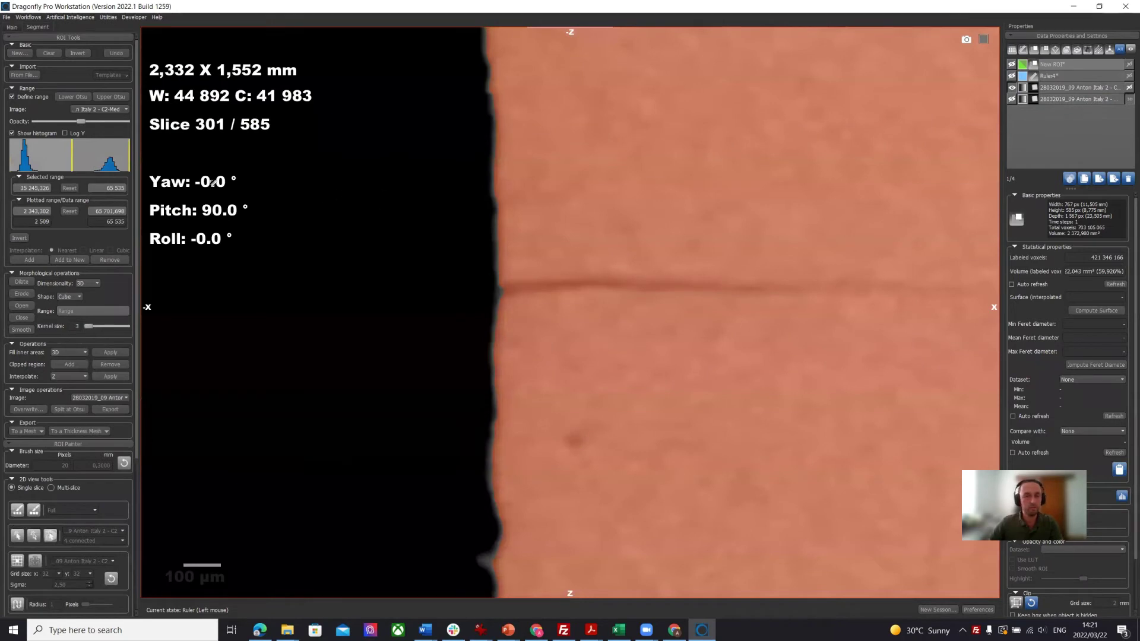
left_click(98, 98)
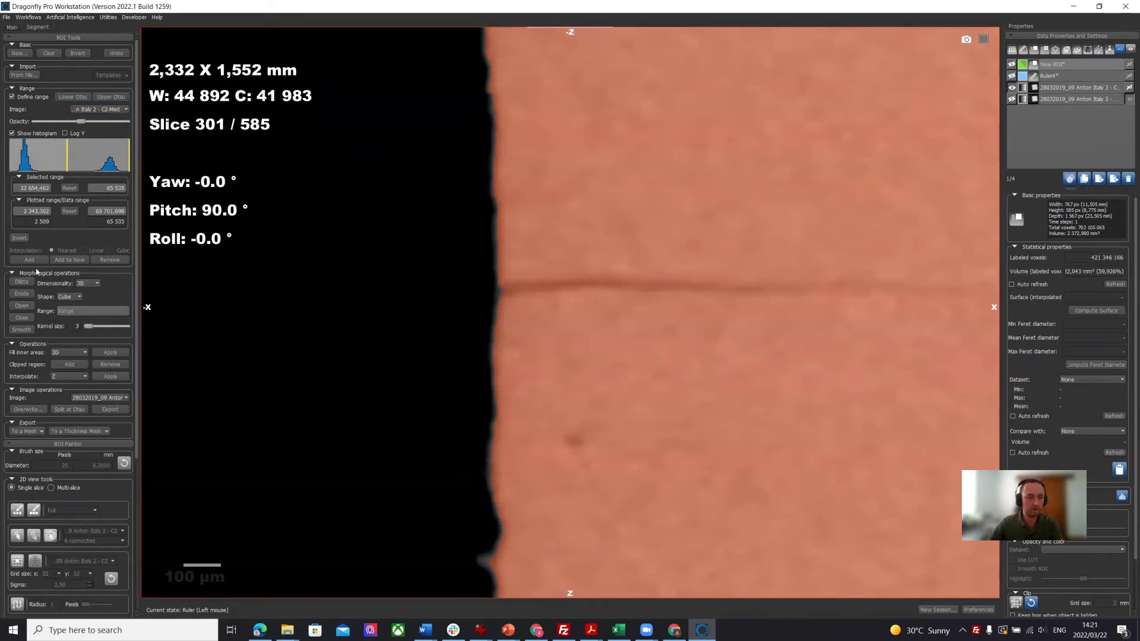
left_click(67, 261)
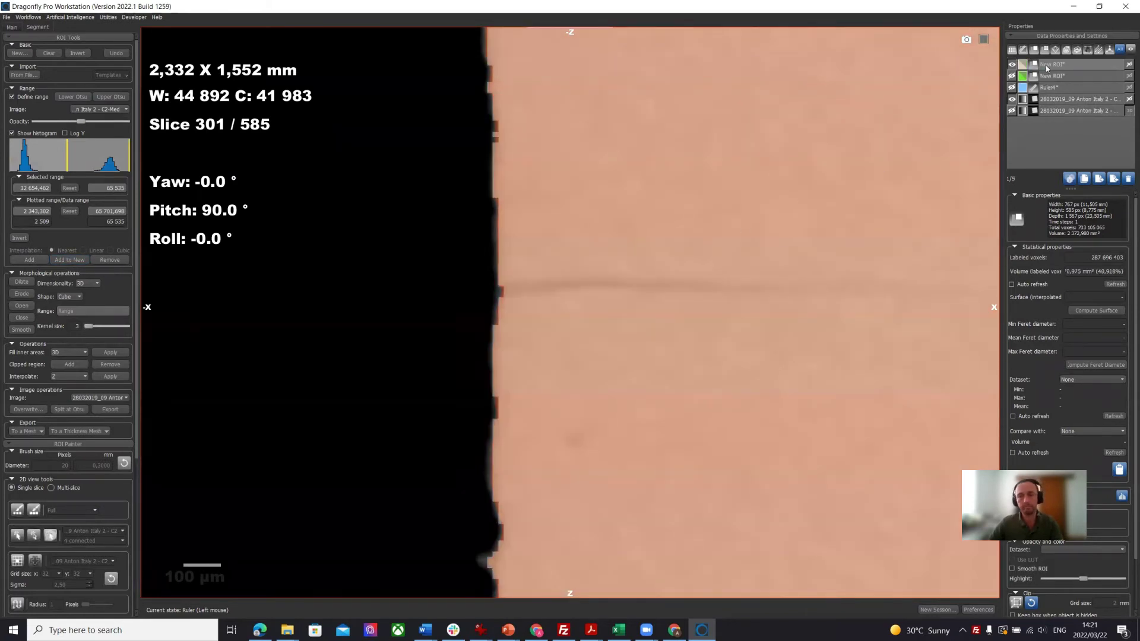
- Recolour the ROI yellow, erode it, show the green ROI, and select both ROIs
left_click(1022, 64)
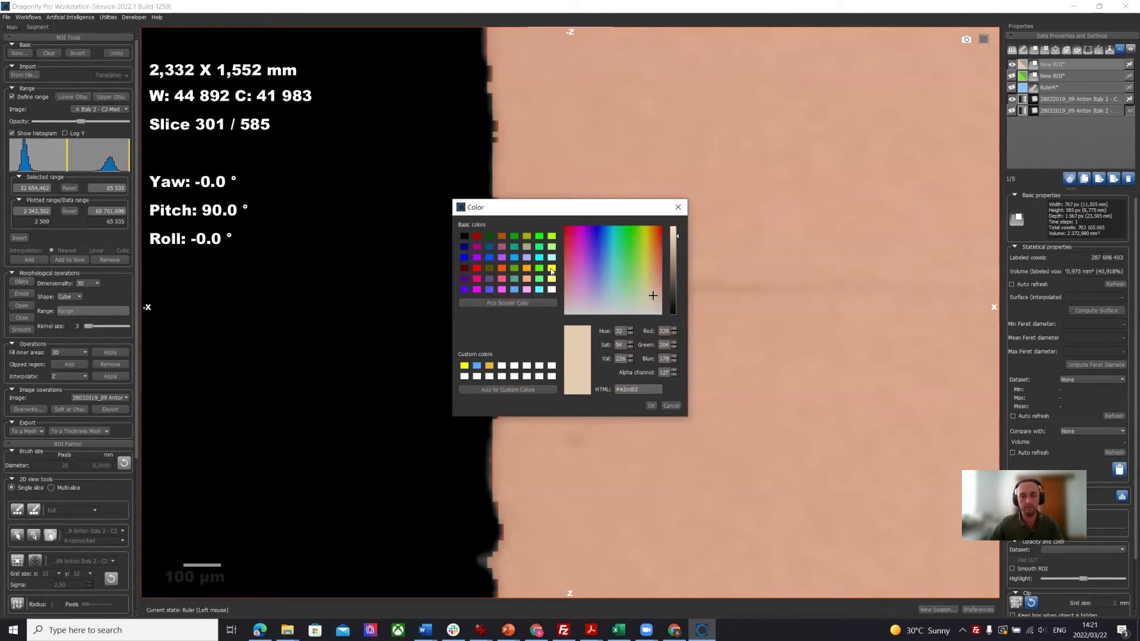
left_click(551, 267)
left_click(652, 405)
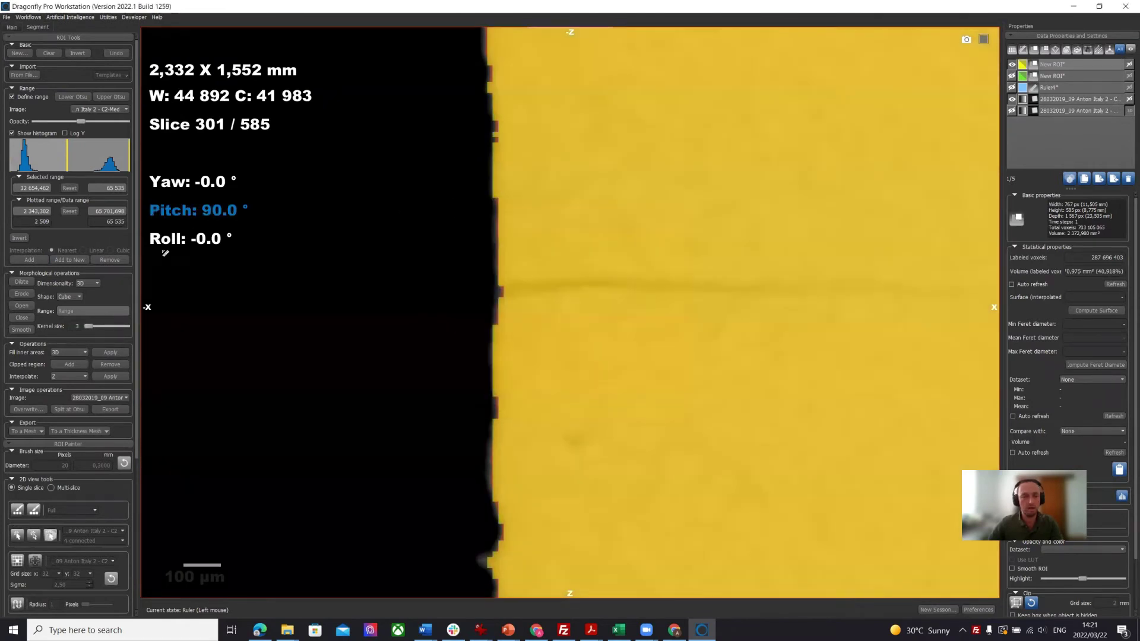
left_click(21, 295)
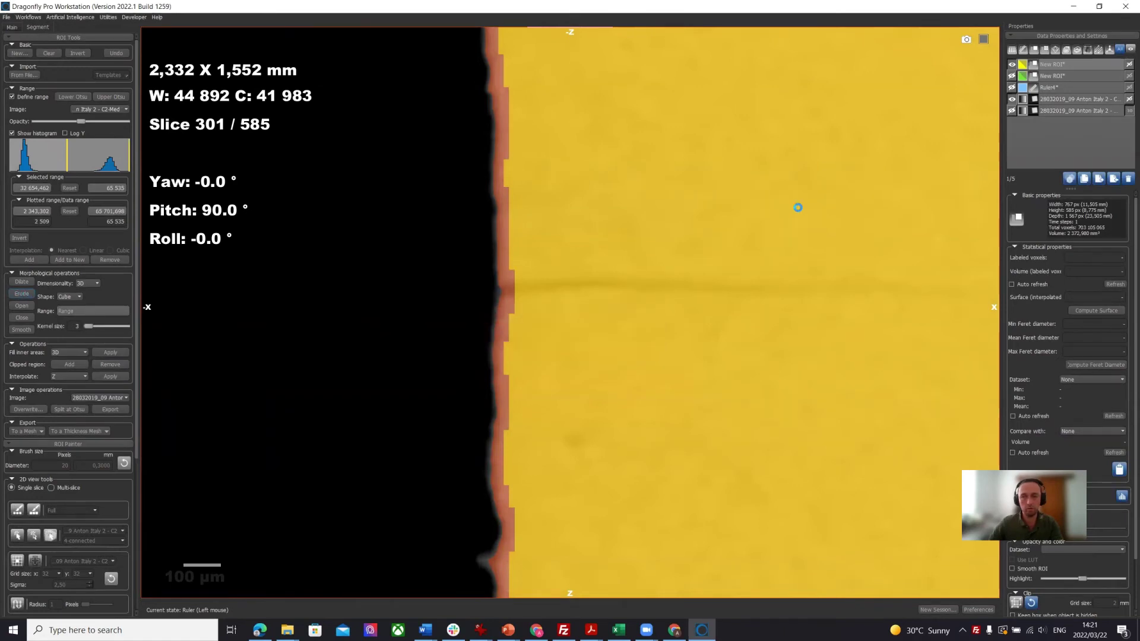
left_click(1012, 77)
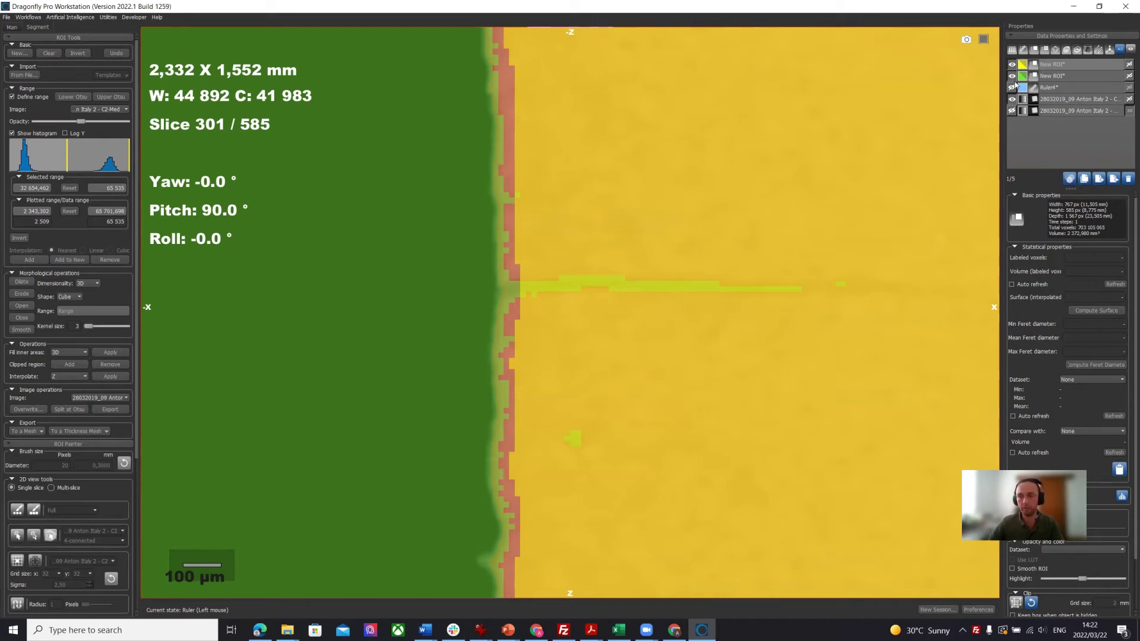
left_click(1058, 76)
left_click(1057, 64, "ctrl")
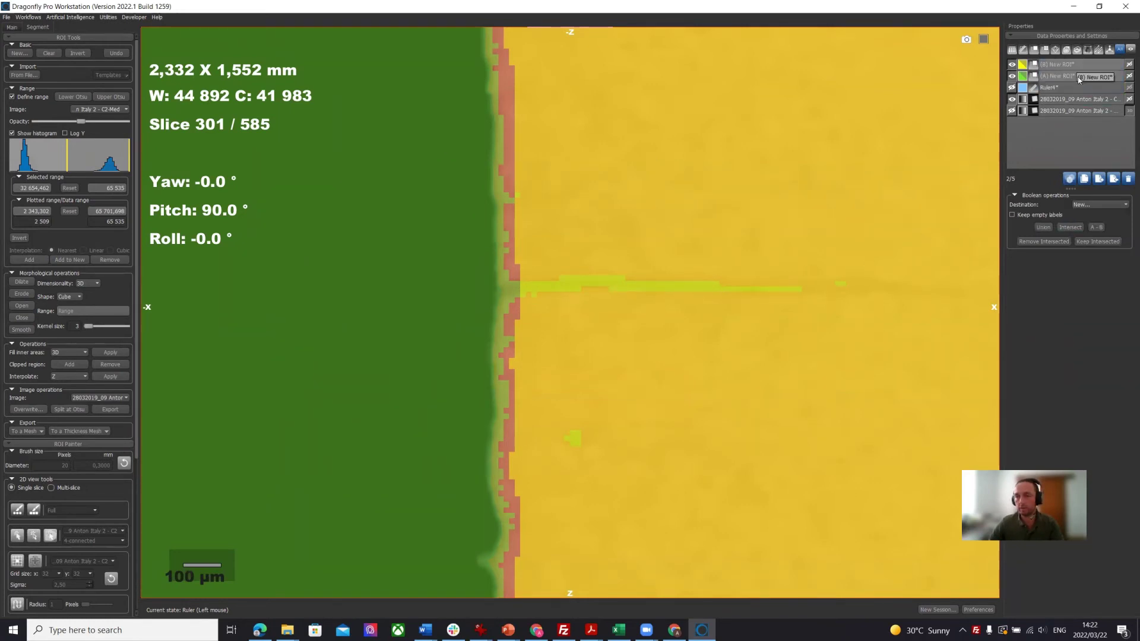
- Intersect the two ROIs, hide both sources and the range overlay, and show the Intersection ROI
left_click(1070, 227)
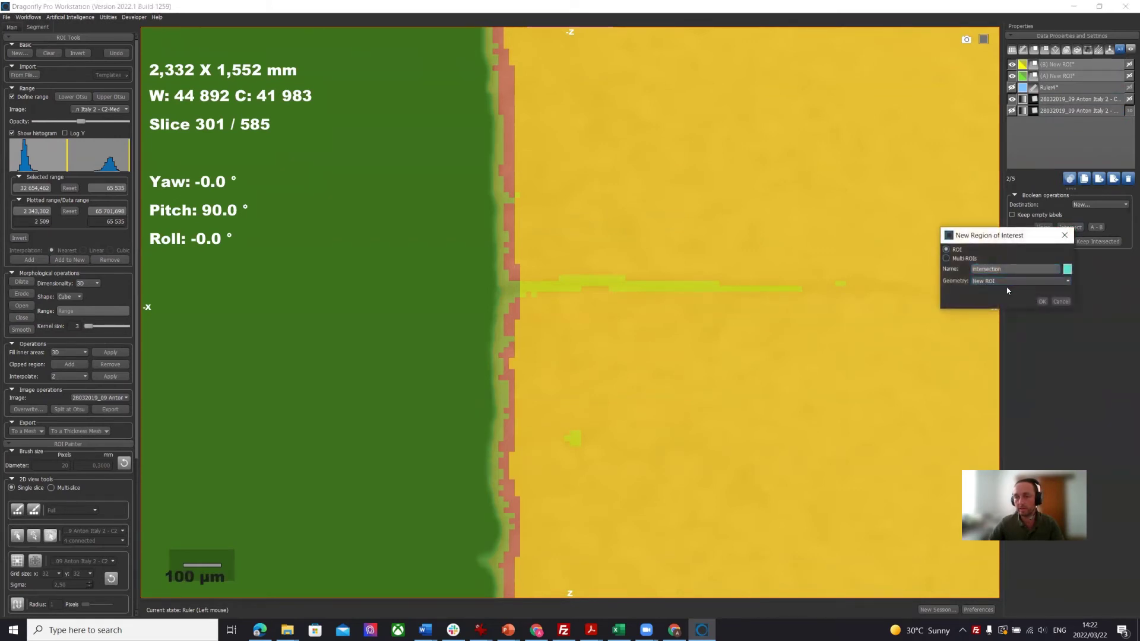
left_click(1042, 302)
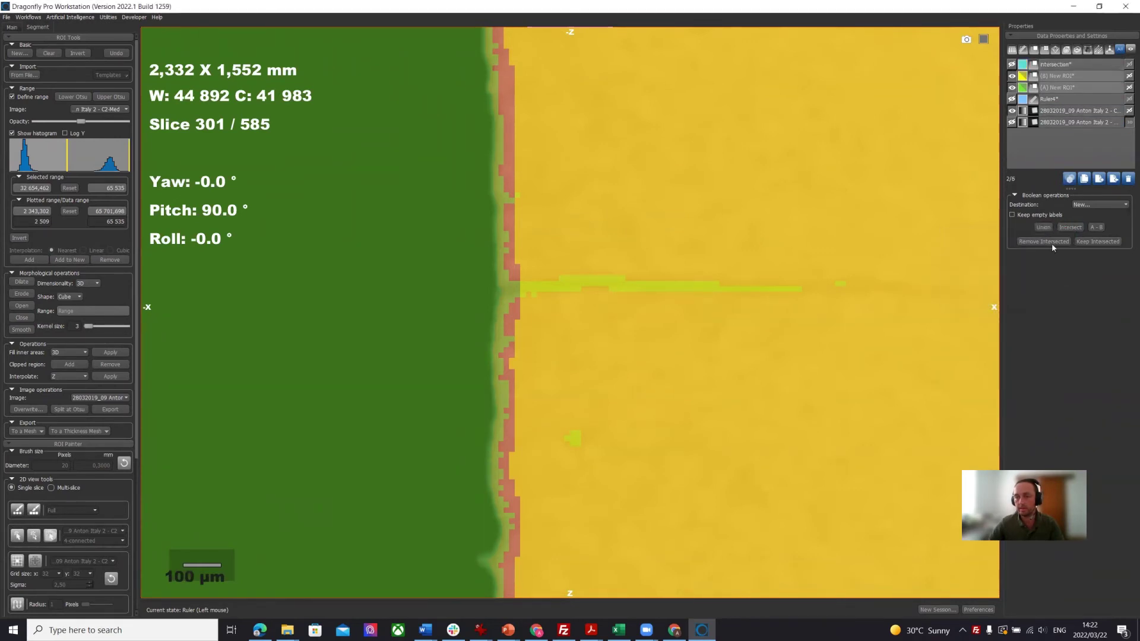
left_click(1012, 76)
left_click(1013, 87)
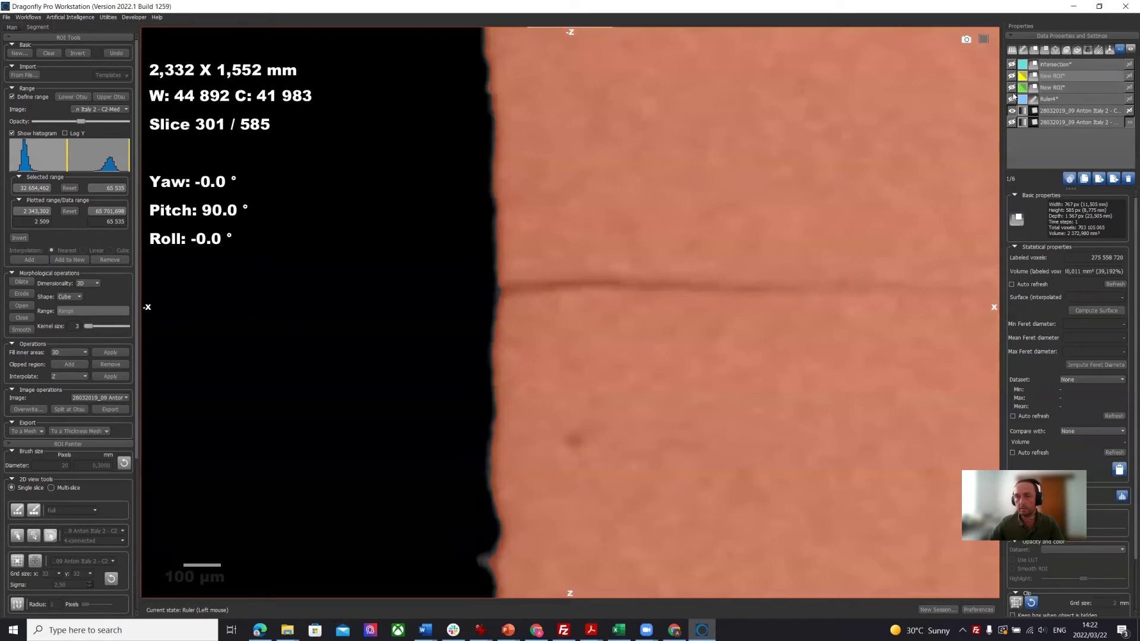
left_click(33, 97)
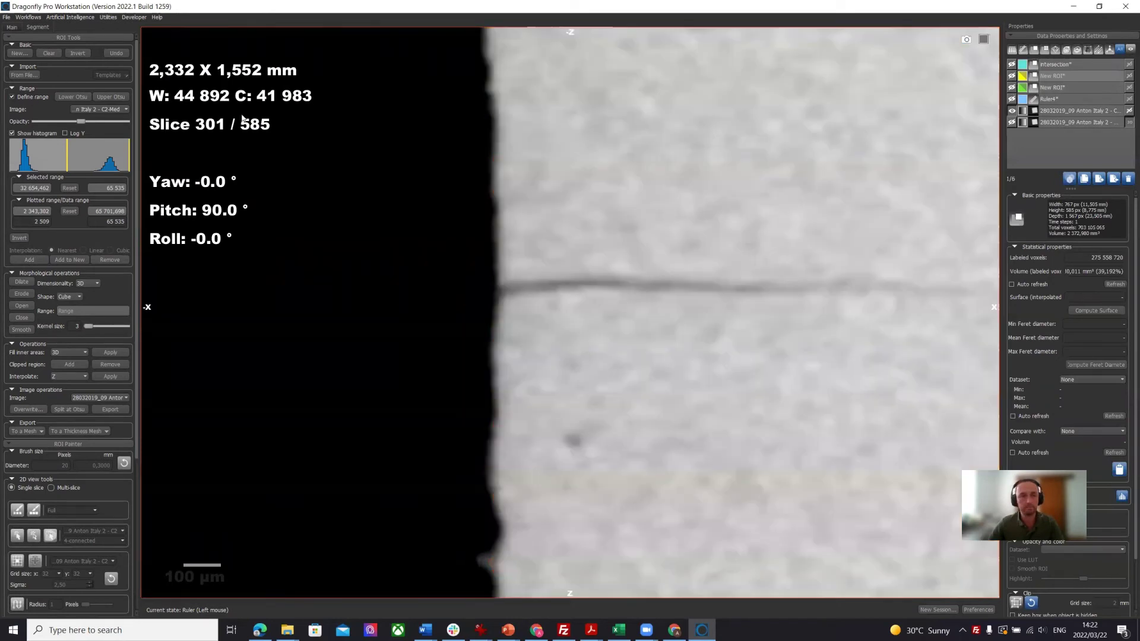
left_click(1012, 65)
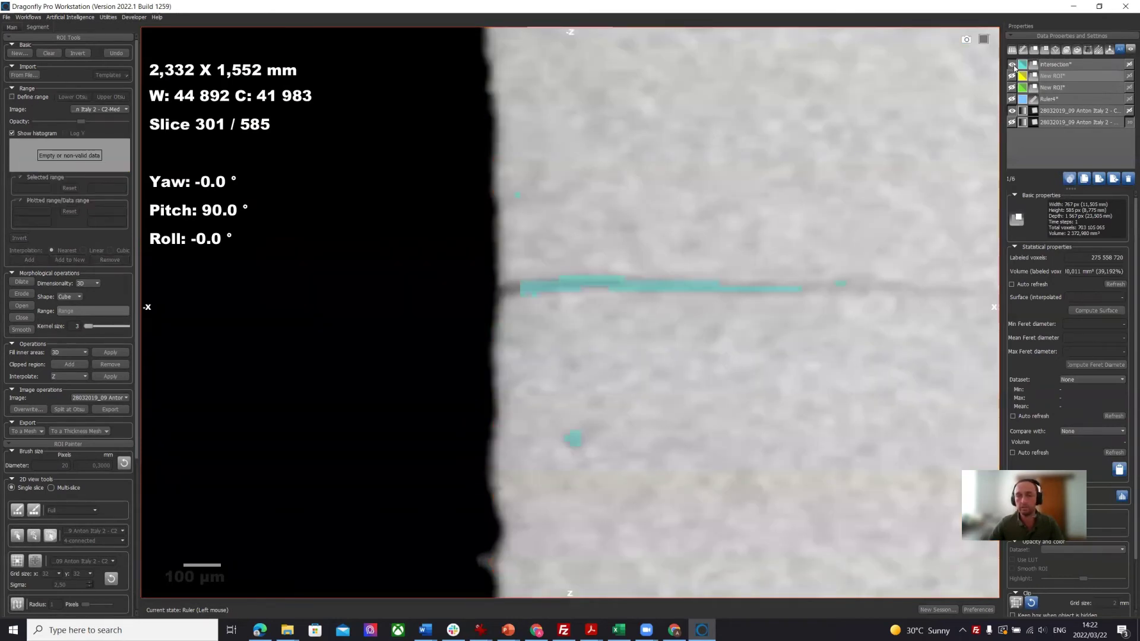
- Delete the accidental Ruler5 and view the Intersection ROI's statistics (913 034 voxels, 3,081 mm³)
left_click(661, 352)
middle_click_drag(594, 351, 460, 357)
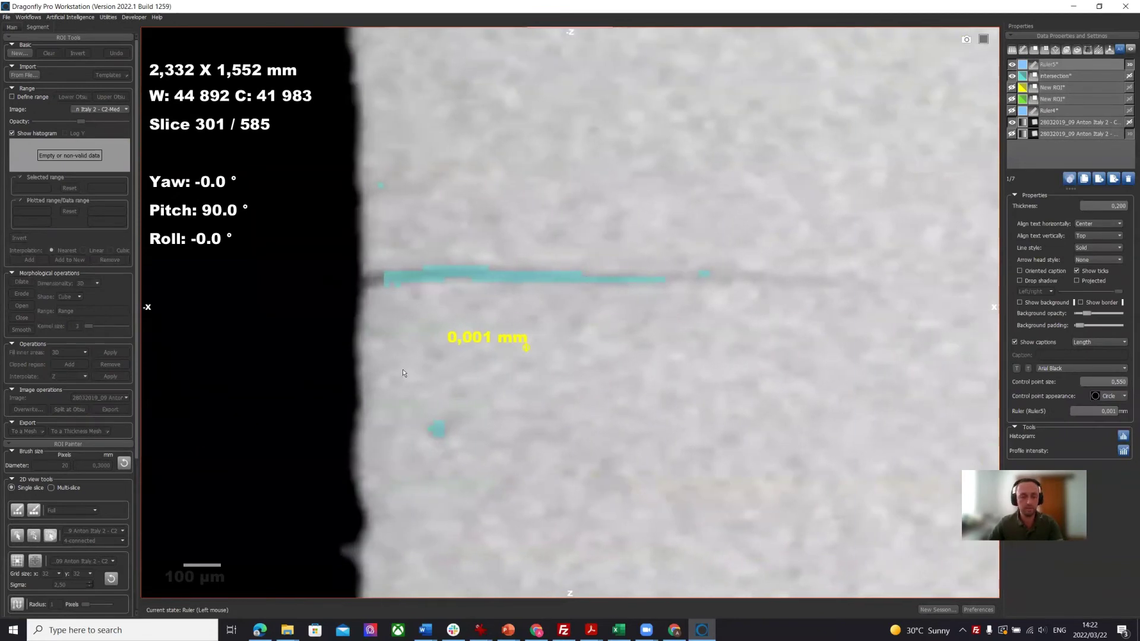
key("Escape")
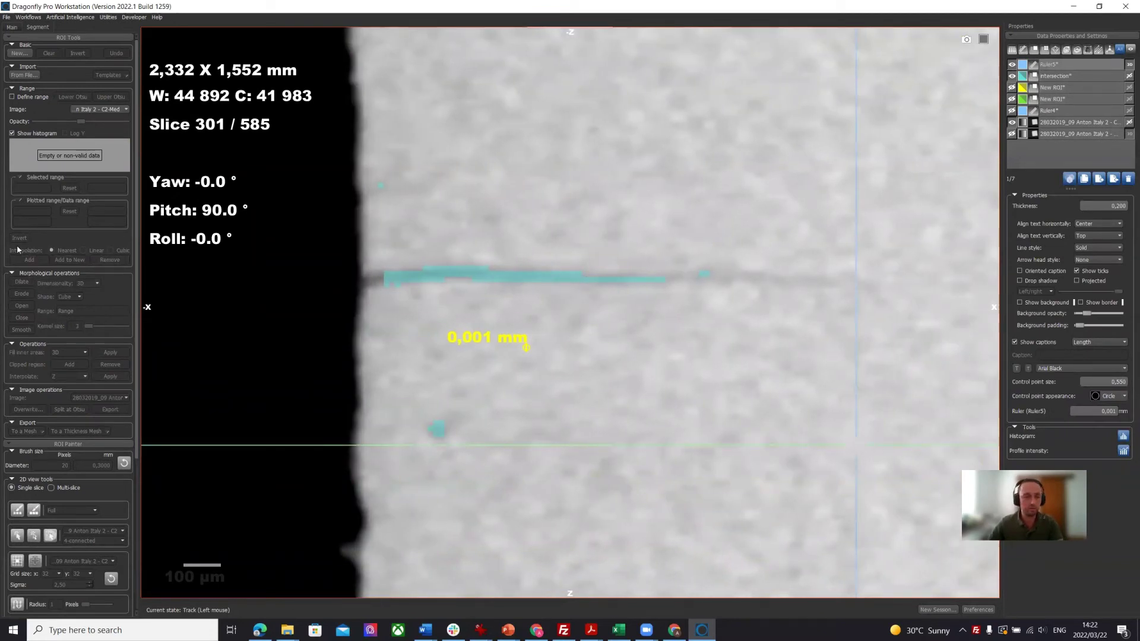
left_click(12, 29)
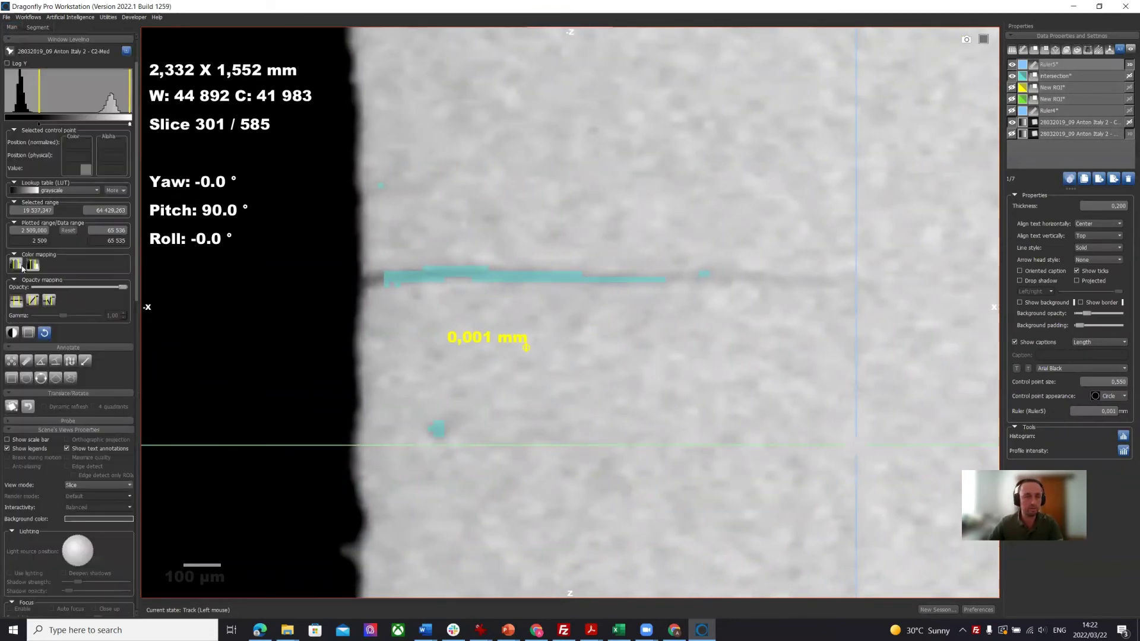
left_click(25, 362)
left_click(24, 363)
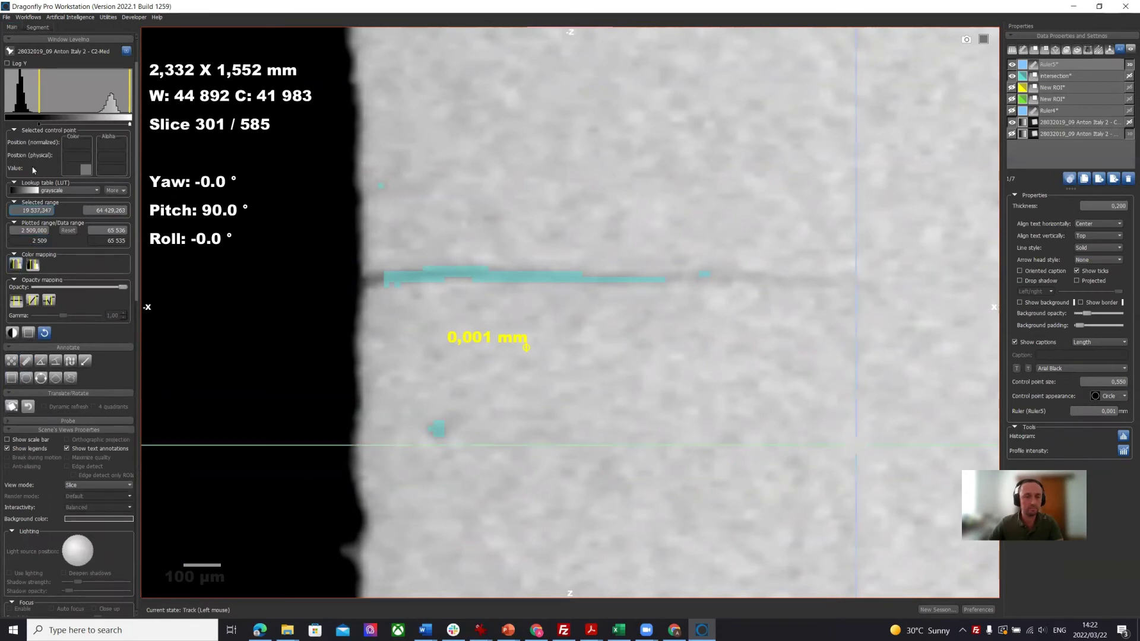
left_click(1066, 66)
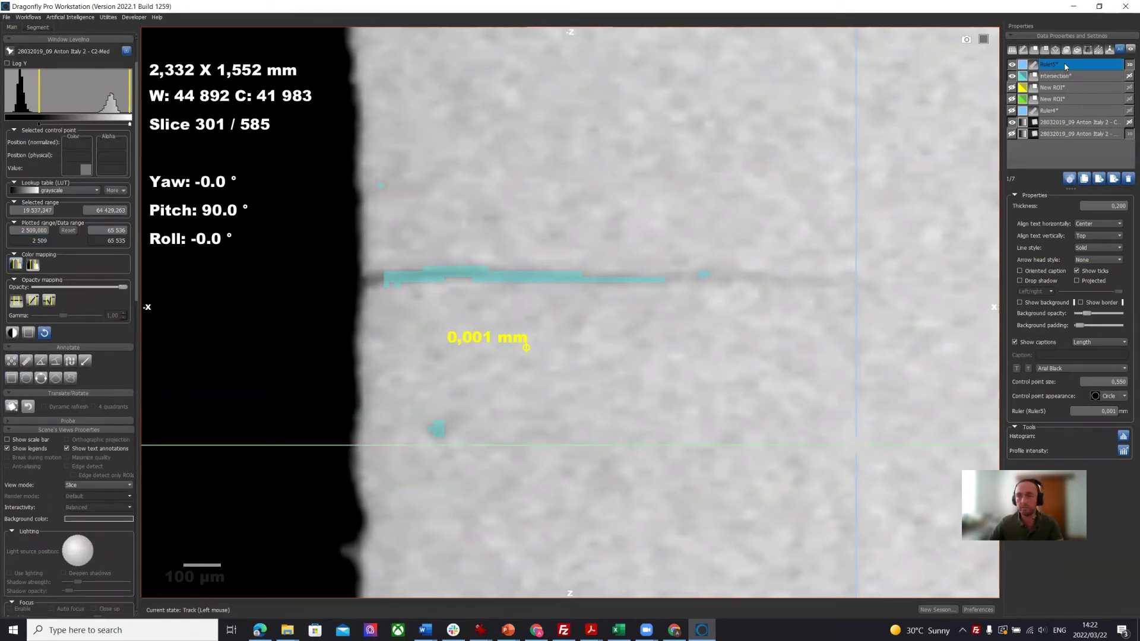
left_click(1128, 179)
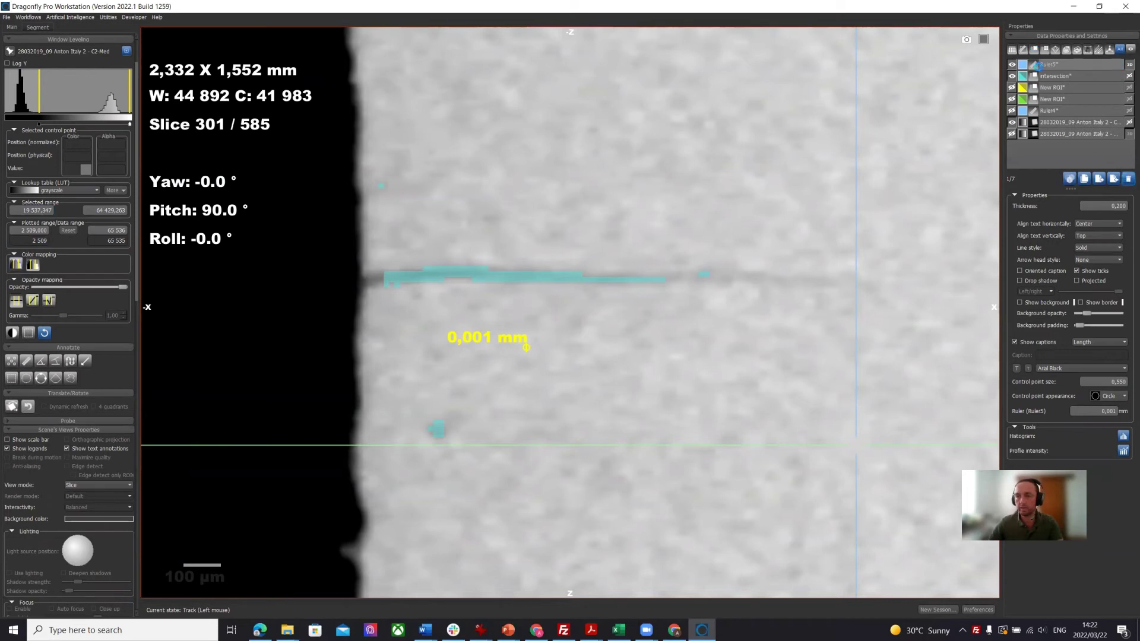
left_click(1061, 78)
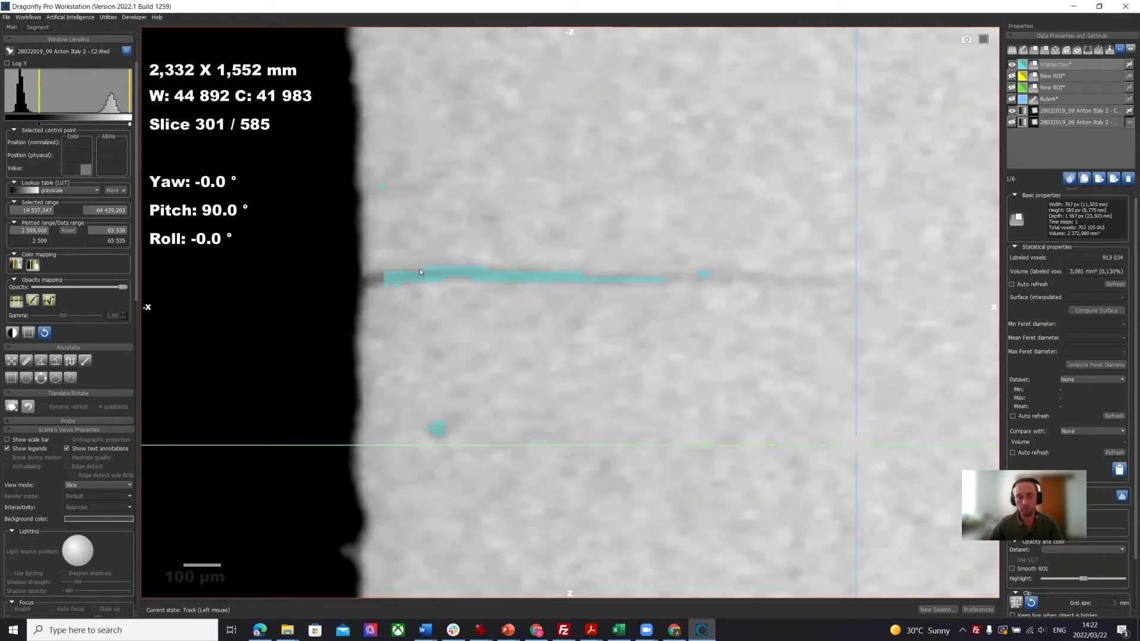
- Return to the Segment tab's ROI Tools and select the yellow New ROI
scroll(63, 385, "down", 3)
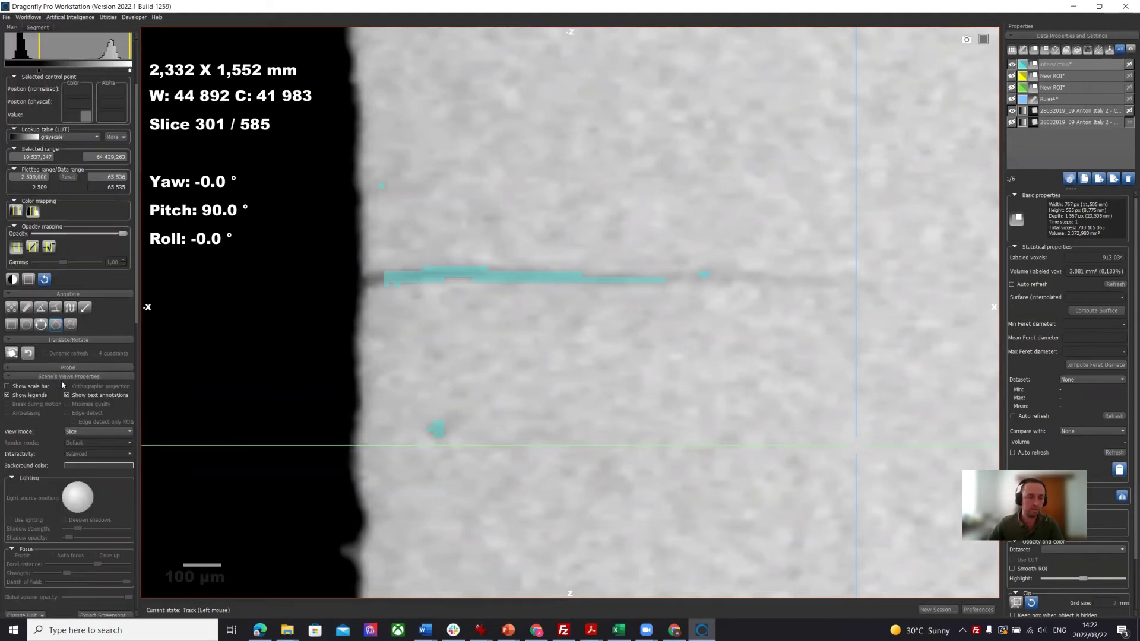
left_click(35, 27)
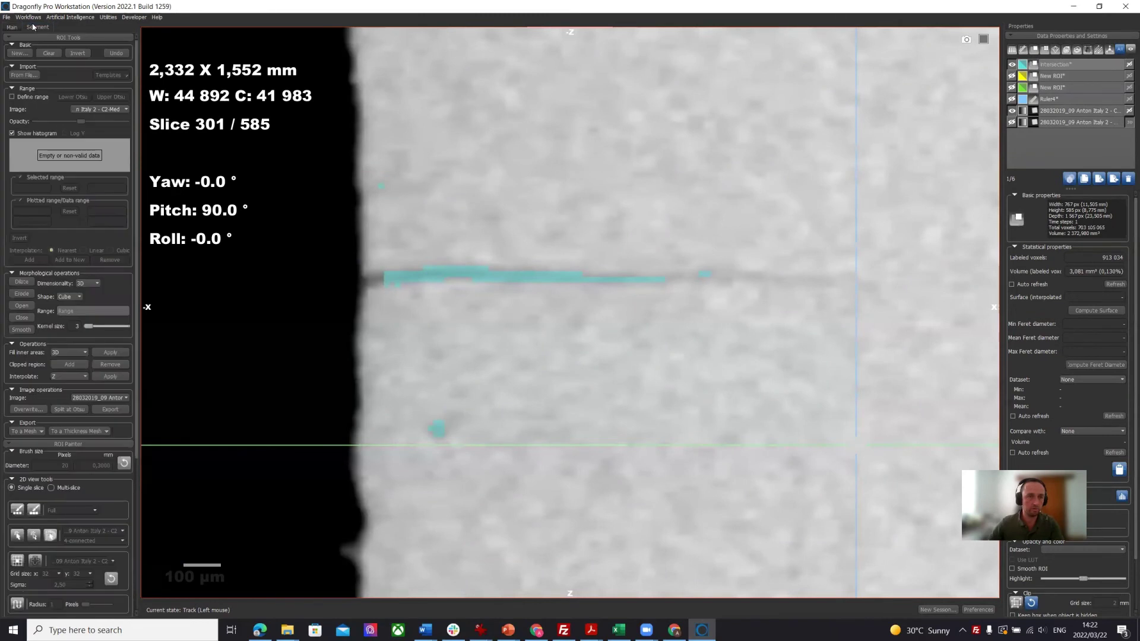
scroll(59, 261, "down", 10)
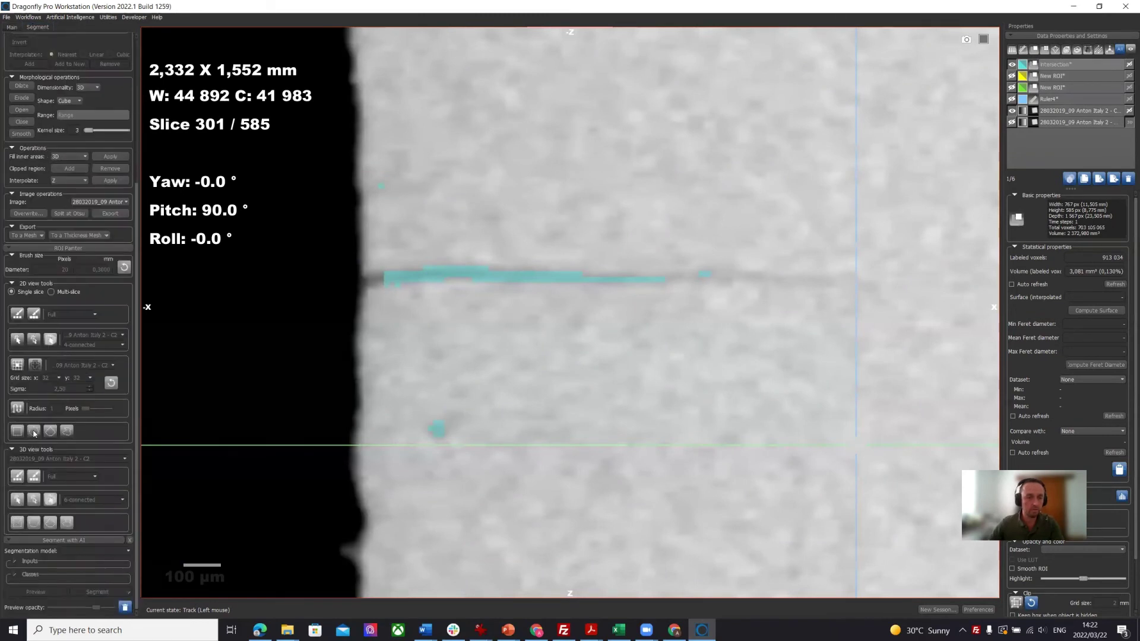
left_click(1047, 78)
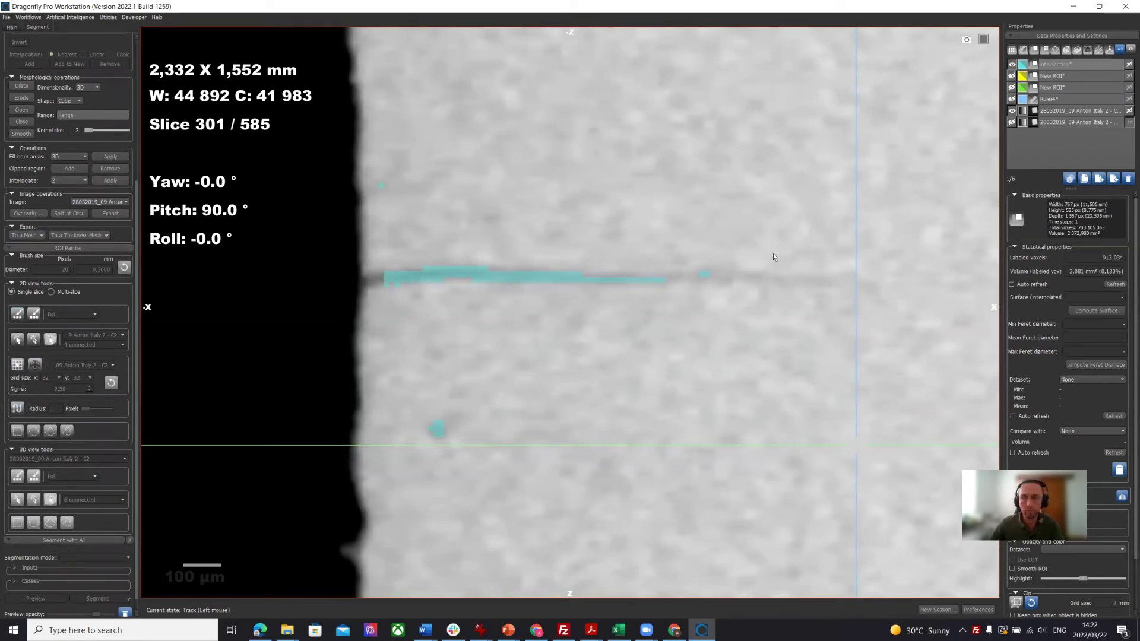
- Create a new ROI named 'crack'
scroll(138, 51, "up", 5)
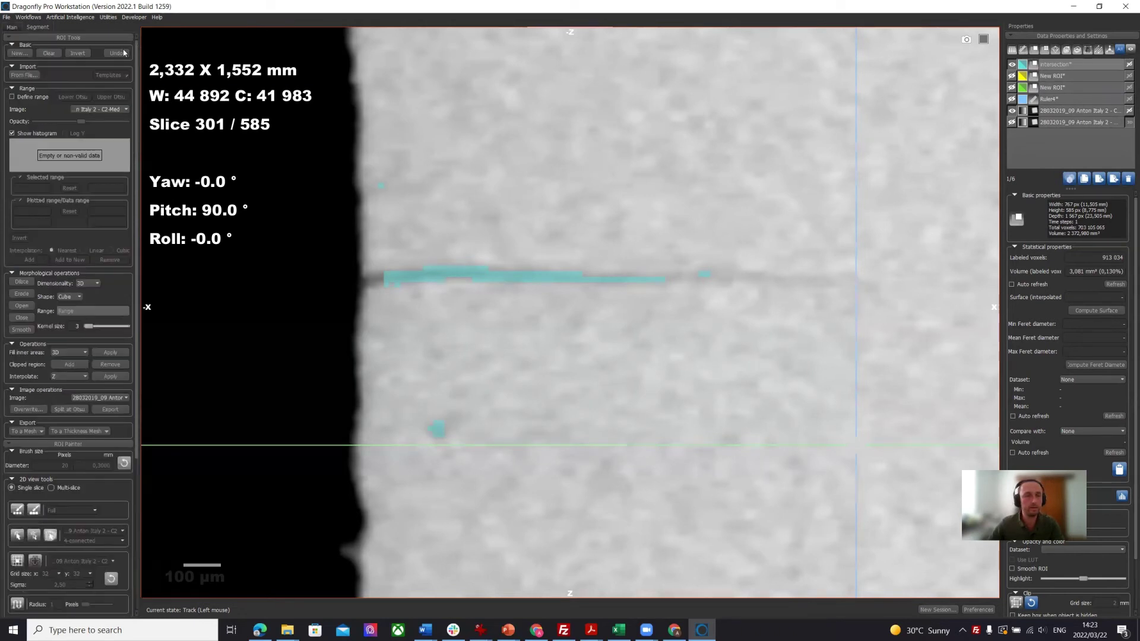
left_click(17, 53)
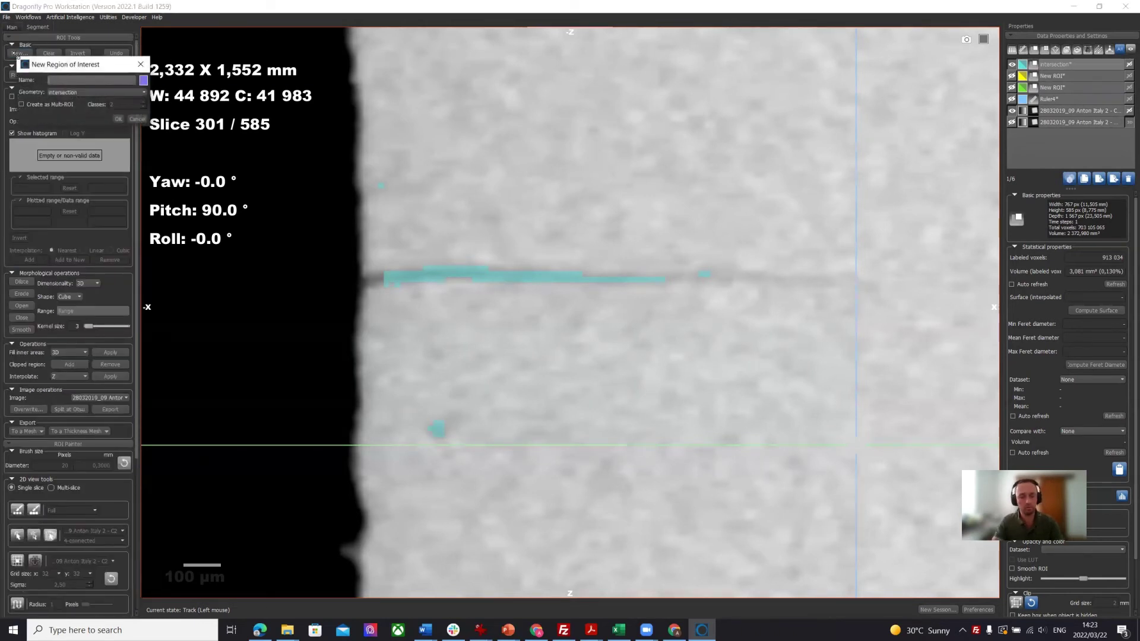
type("crack")
key("Return")
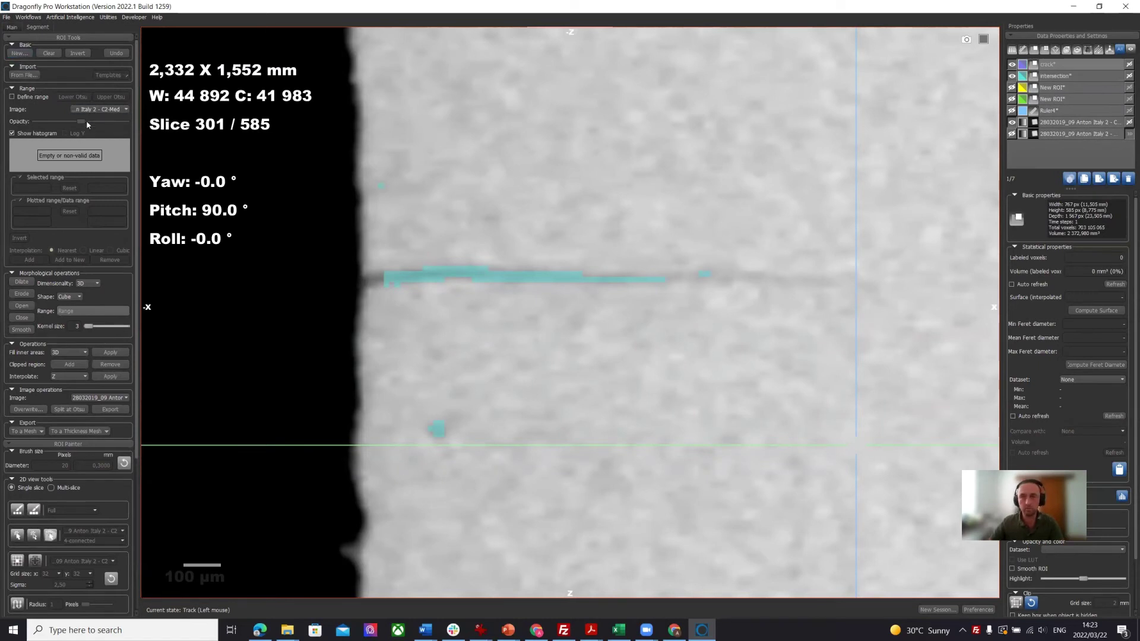
scroll(89, 238, "down", 3)
scroll(86, 248, "down", 1)
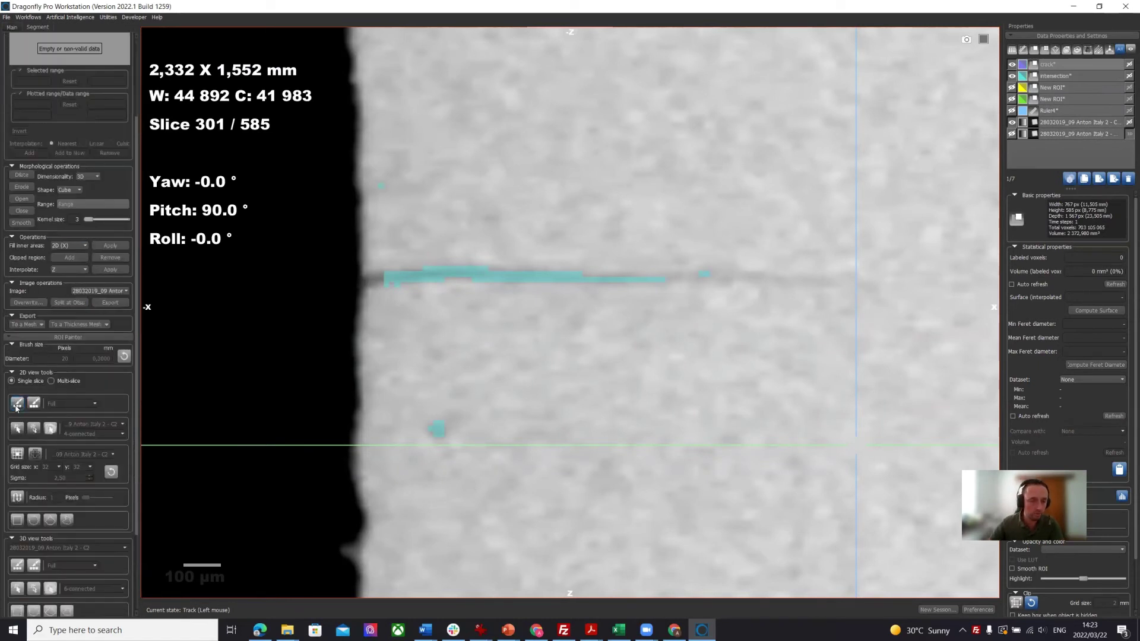
- Fill the crack ROI across slices by point-and-click from the Intersection ROI, then hide the intersection overlay
left_click(51, 380)
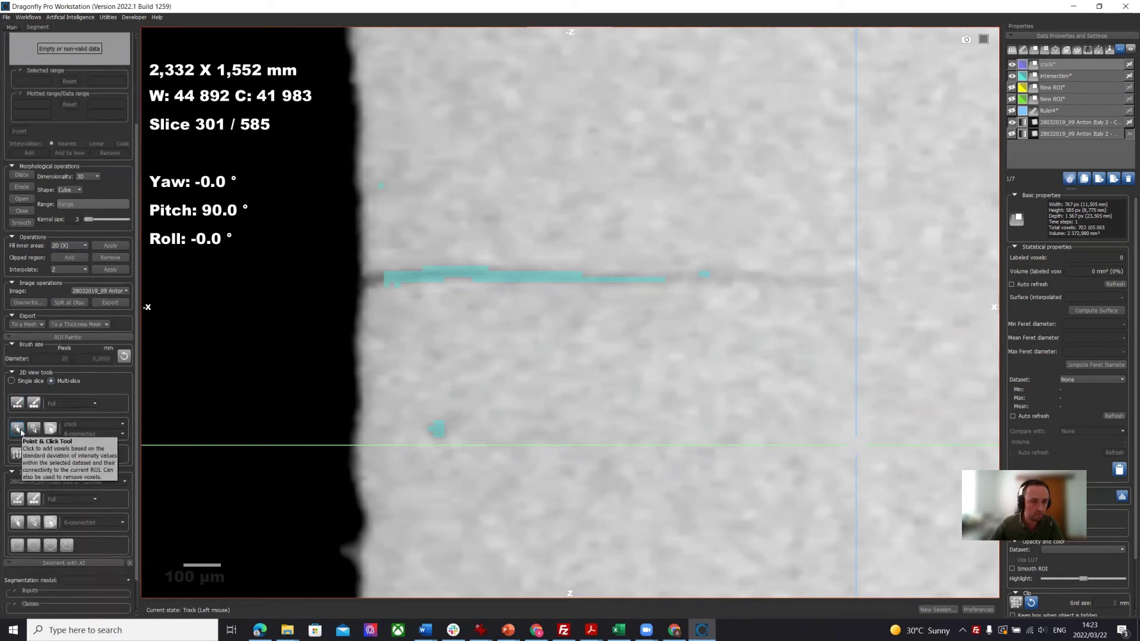
left_click(21, 432)
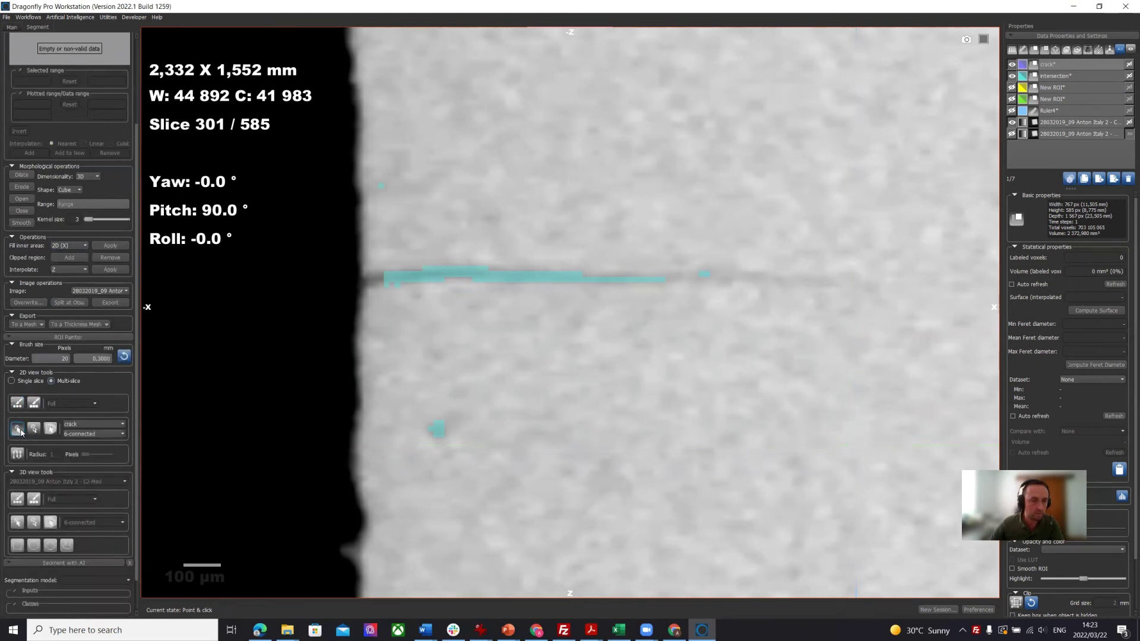
left_click(99, 425)
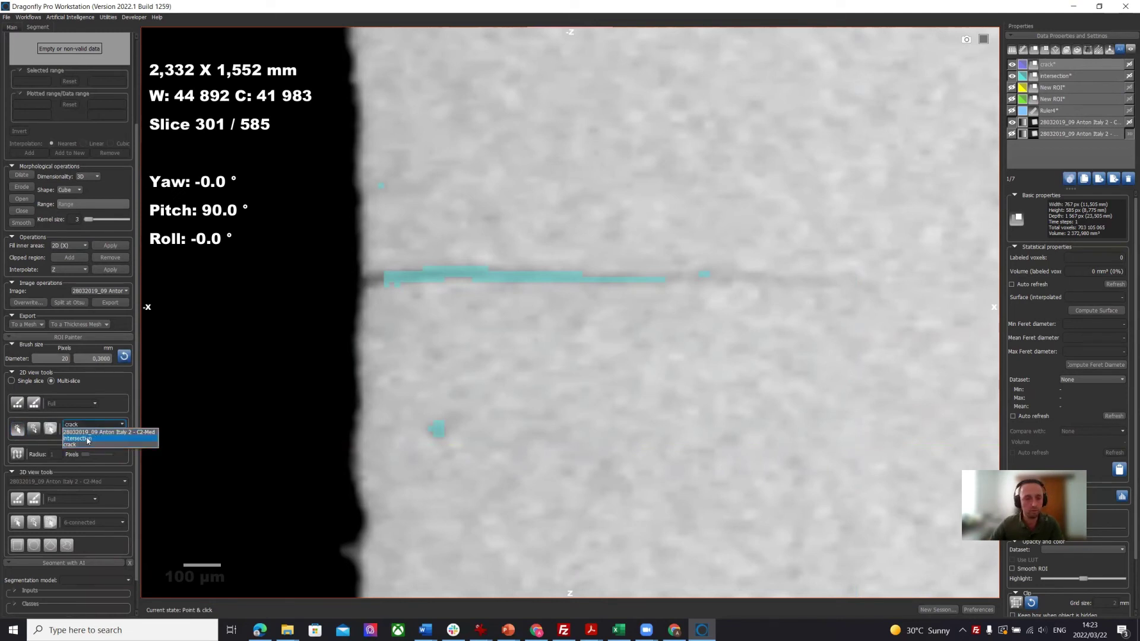
left_click(82, 438)
scroll(446, 282, "down", 10, "ctrl")
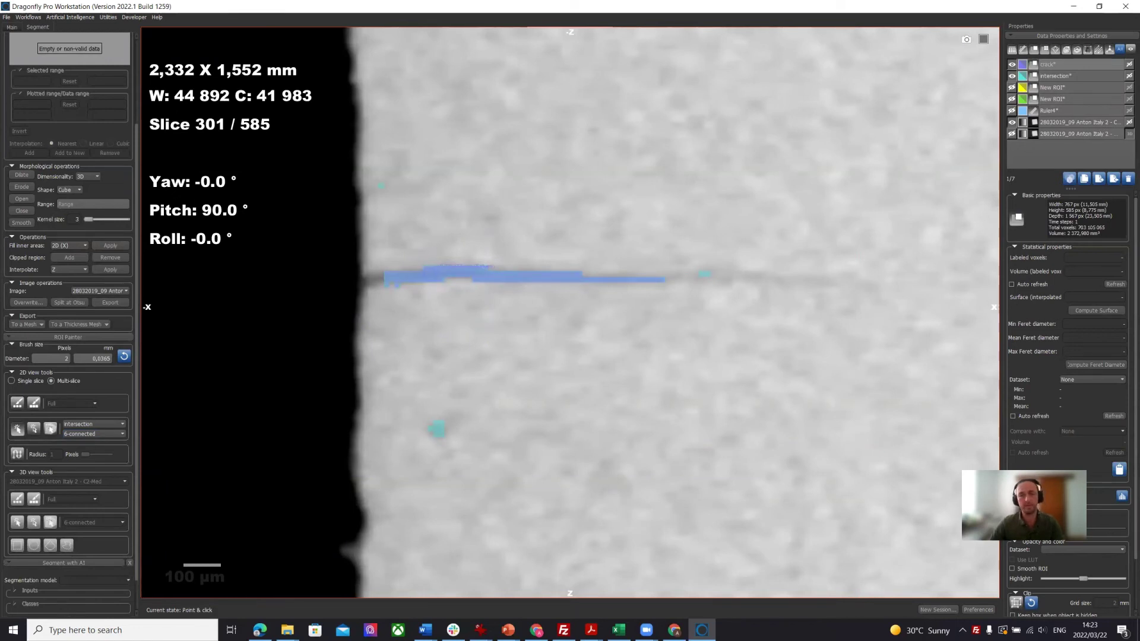
scroll(452, 274, "down", 13)
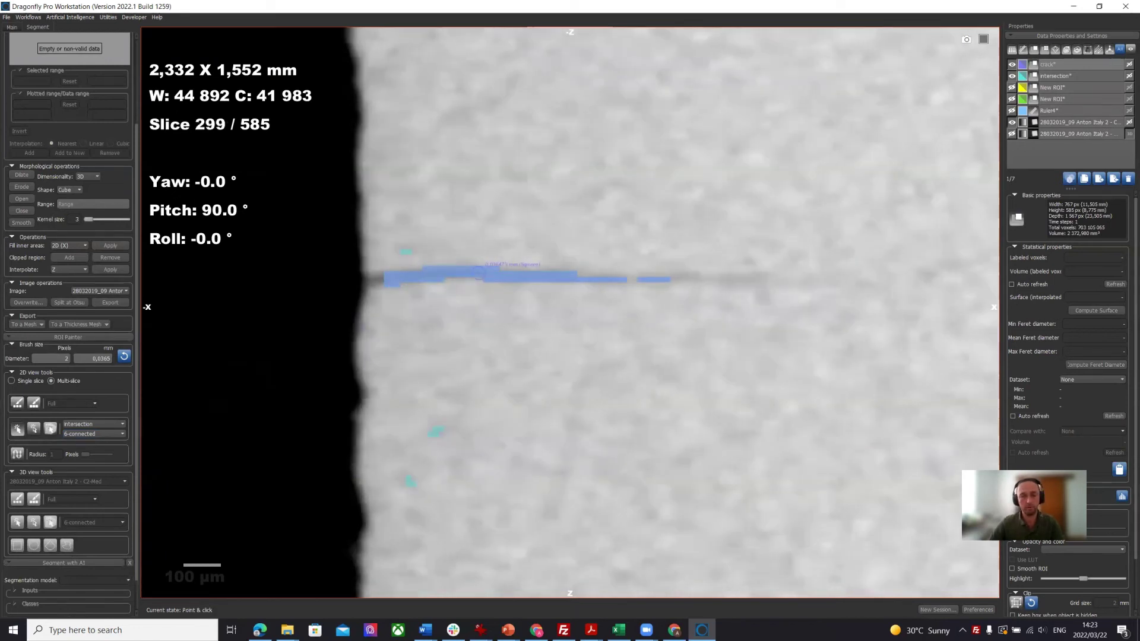
scroll(479, 272, "down", 10)
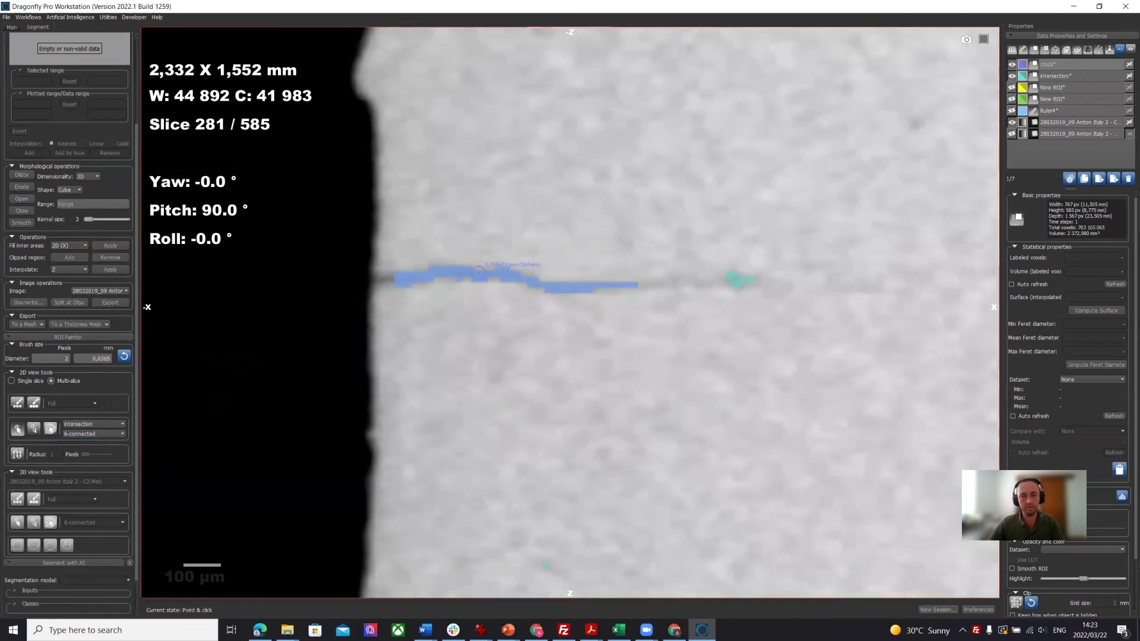
scroll(479, 272, "up", 9)
scroll(479, 272, "up", 14)
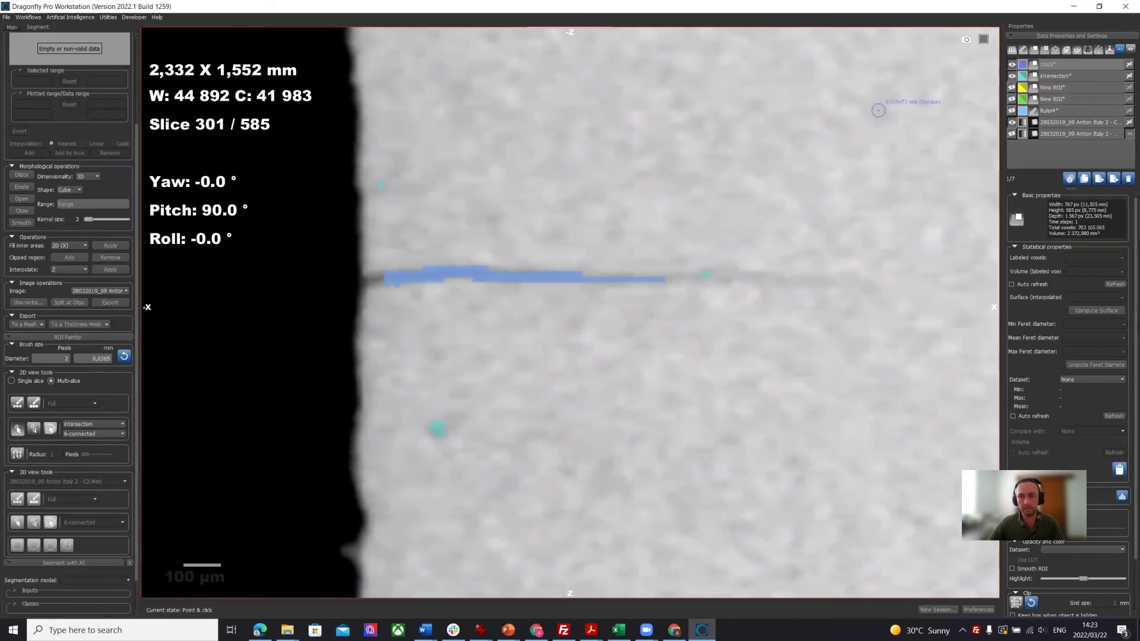
left_click(1012, 76)
- Leave ROI Painter and switch to the four-view layout with F4
left_click(1063, 65)
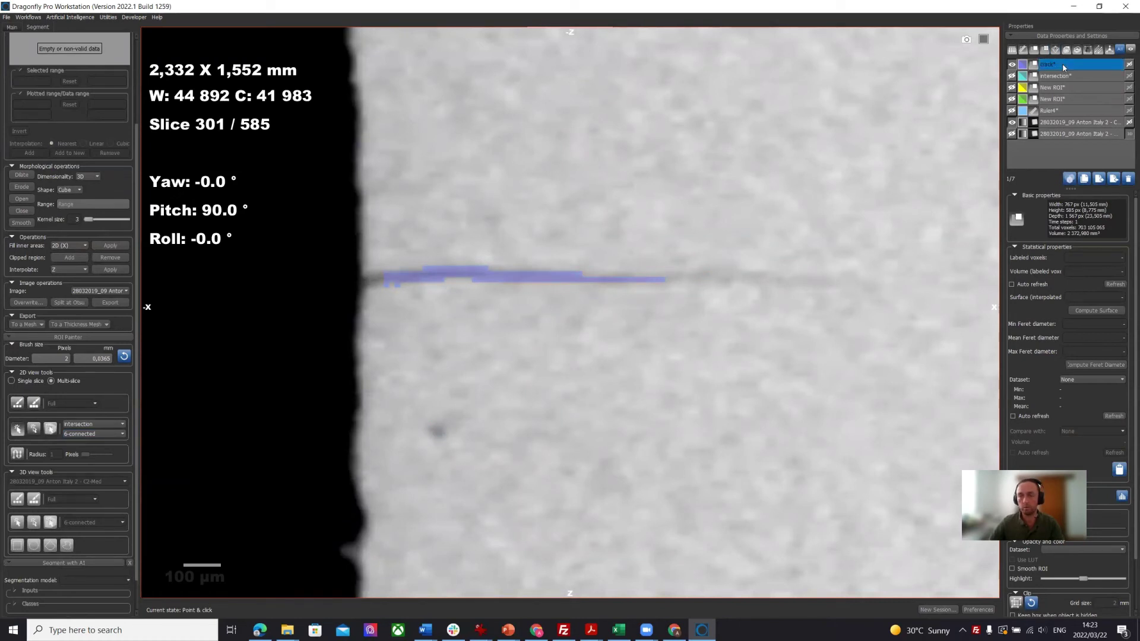
left_click(1063, 64, "ctrl")
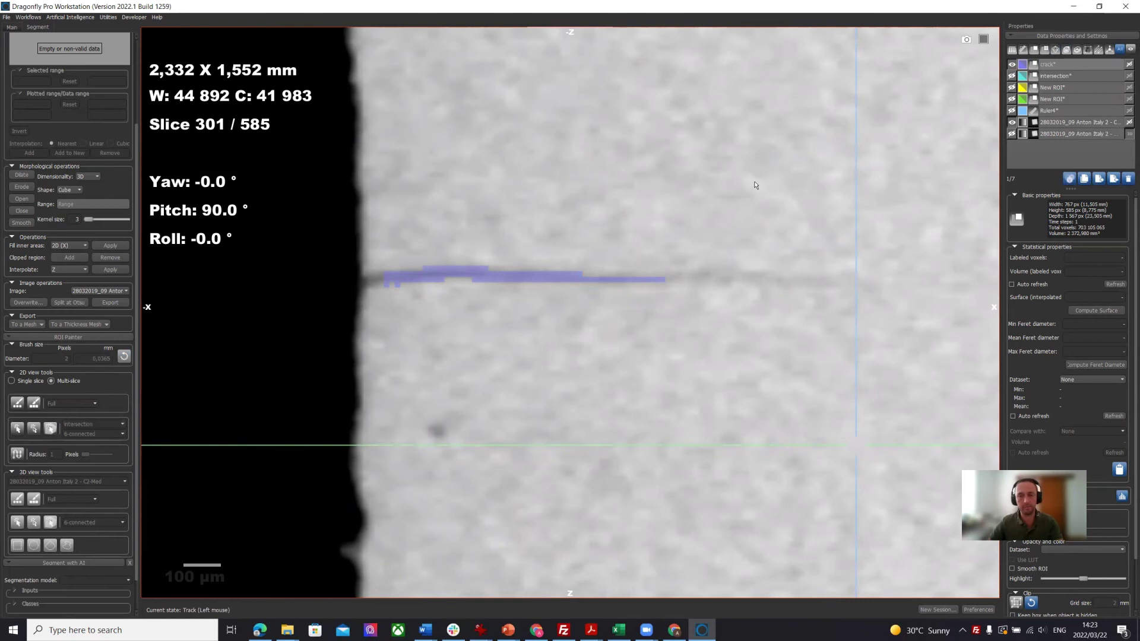
key("F4")
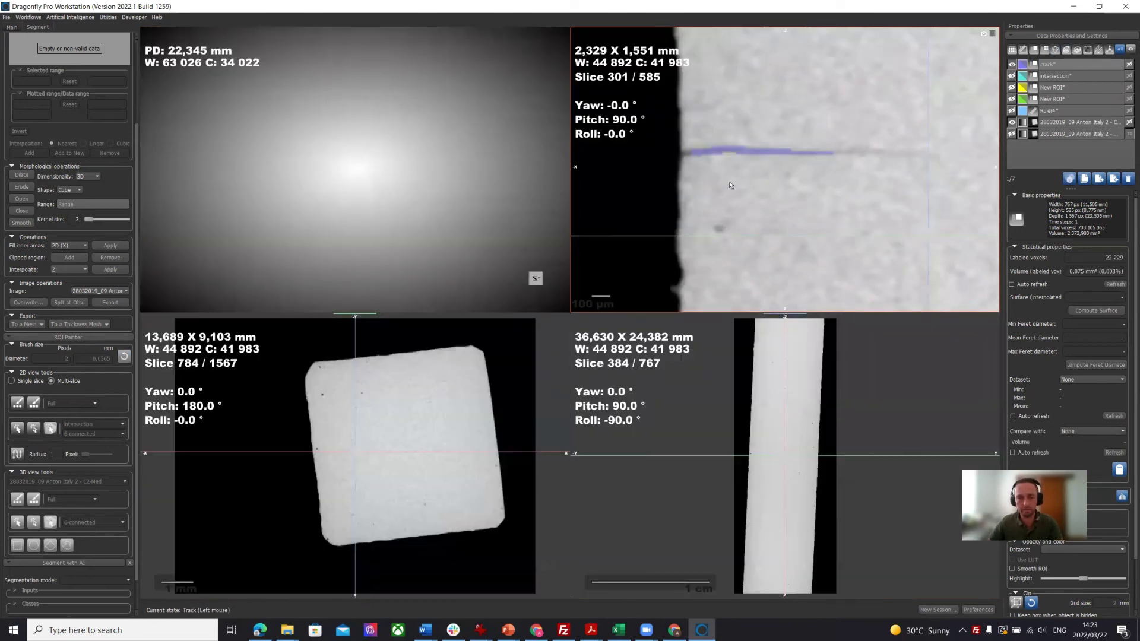
- Show the crack ROI in 3D, orbit it level, and compute its 5,896 mm² surface area
left_click(1114, 64)
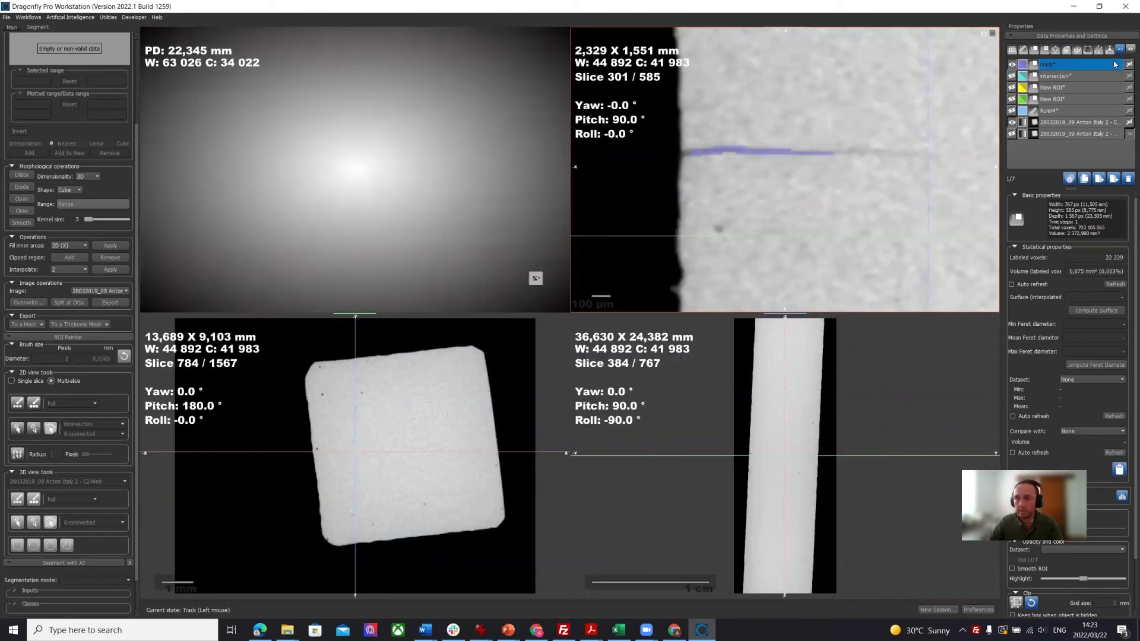
left_click(1114, 64, "ctrl")
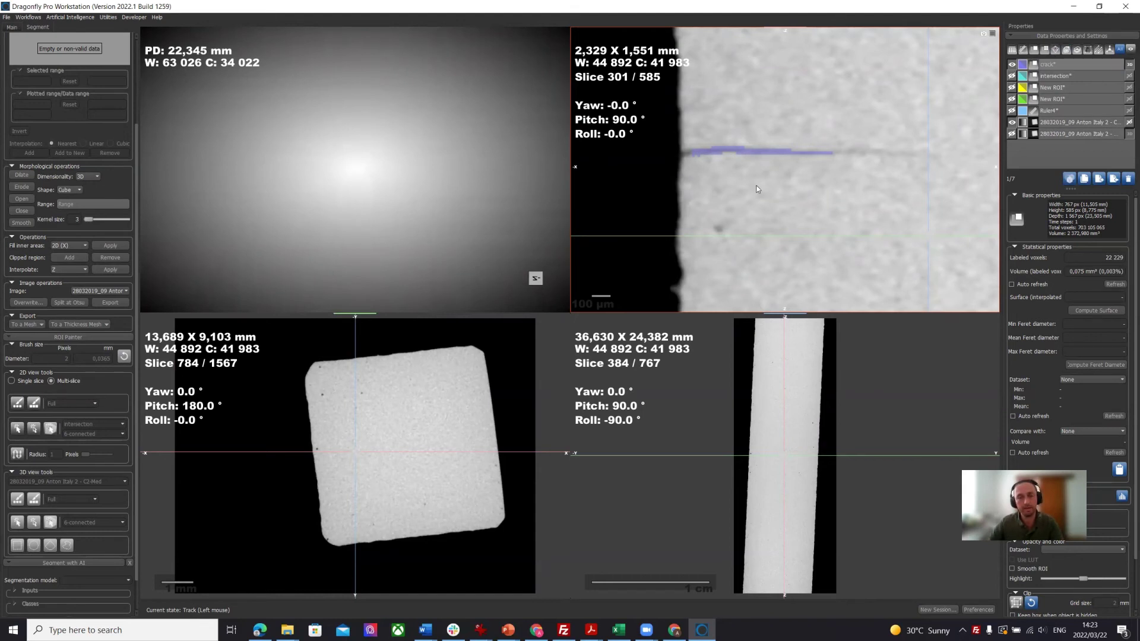
mouse_move(381, 158)
left_mouse_down()
mouse_move(352, 212)
mouse_move(349, 282)
mouse_move(337, 244)
mouse_move(300, 243)
mouse_move(333, 226)
mouse_move(399, 158)
left_mouse_up()
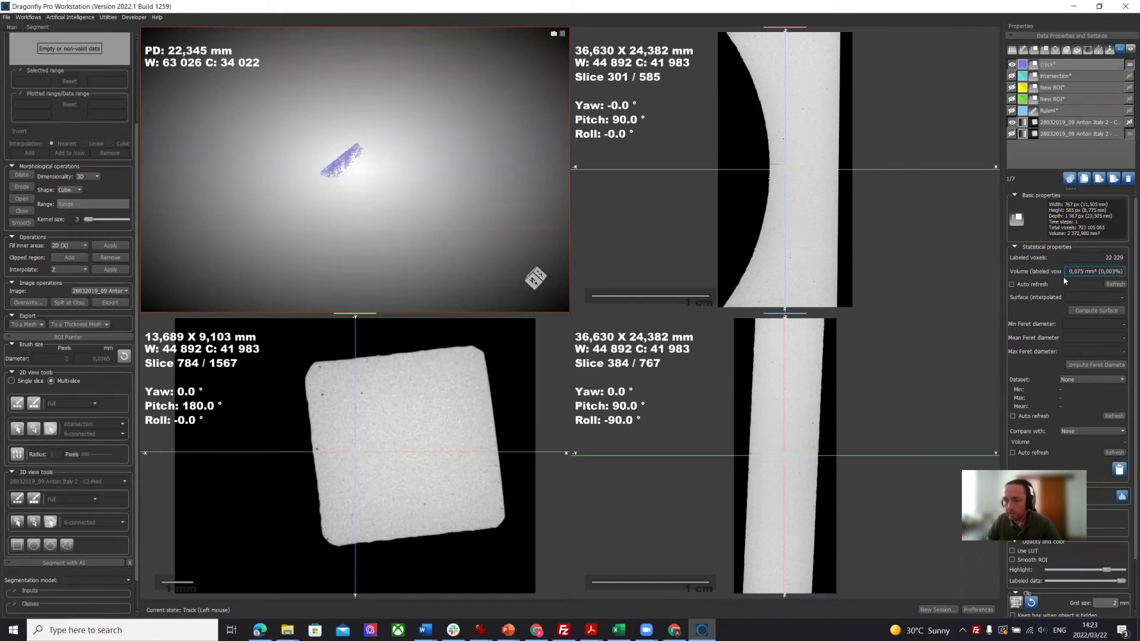
left_click(1088, 309)
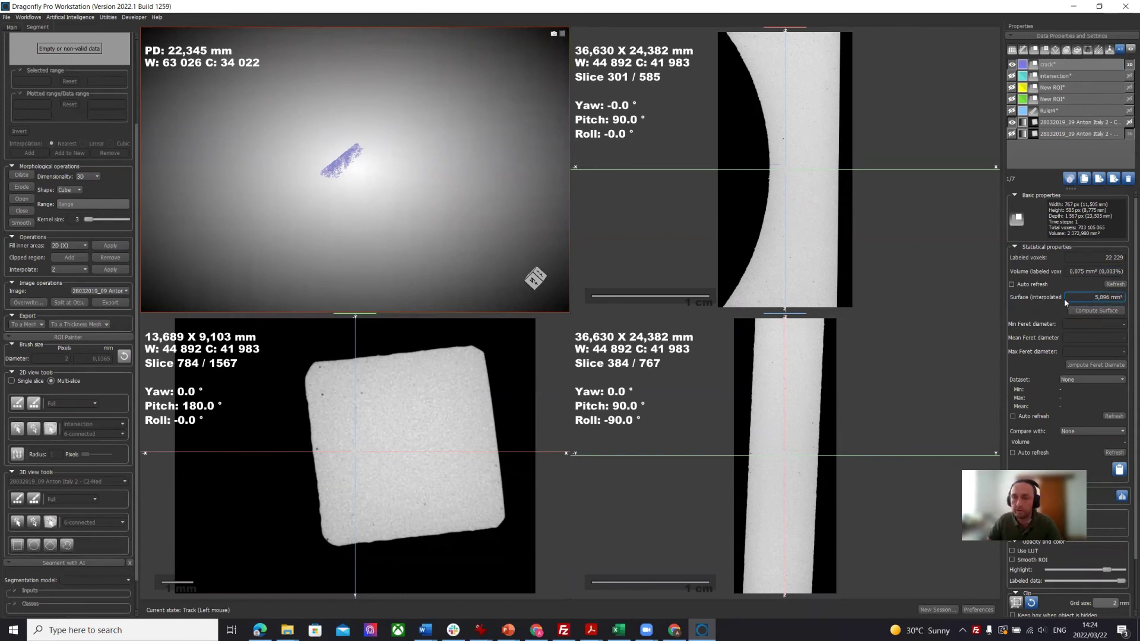
left_click(1074, 68)
- Export the crack ROI to a mesh without sampling, giving crack (as Mesh) with 33 322 vertices
right_click(1076, 70)
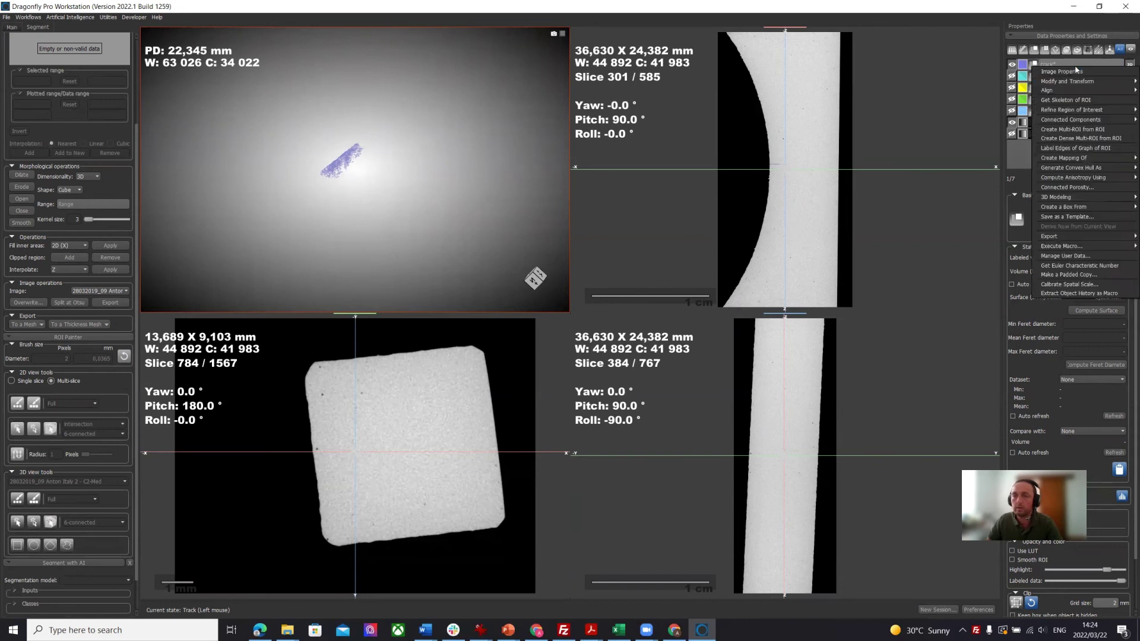
mouse_move(1061, 121)
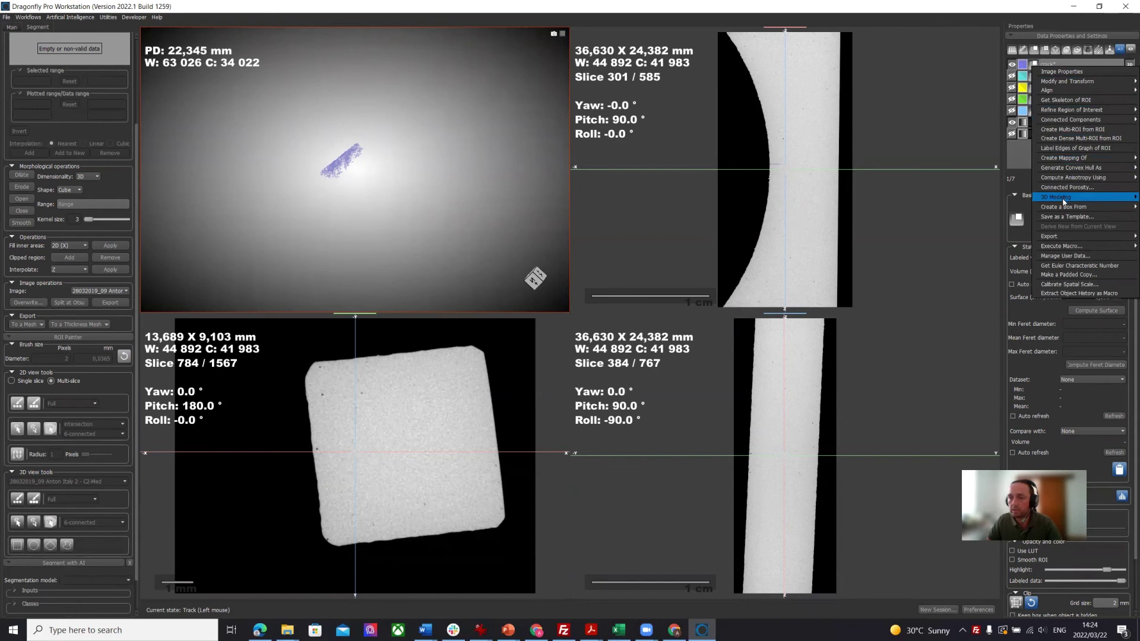
mouse_move(1064, 170)
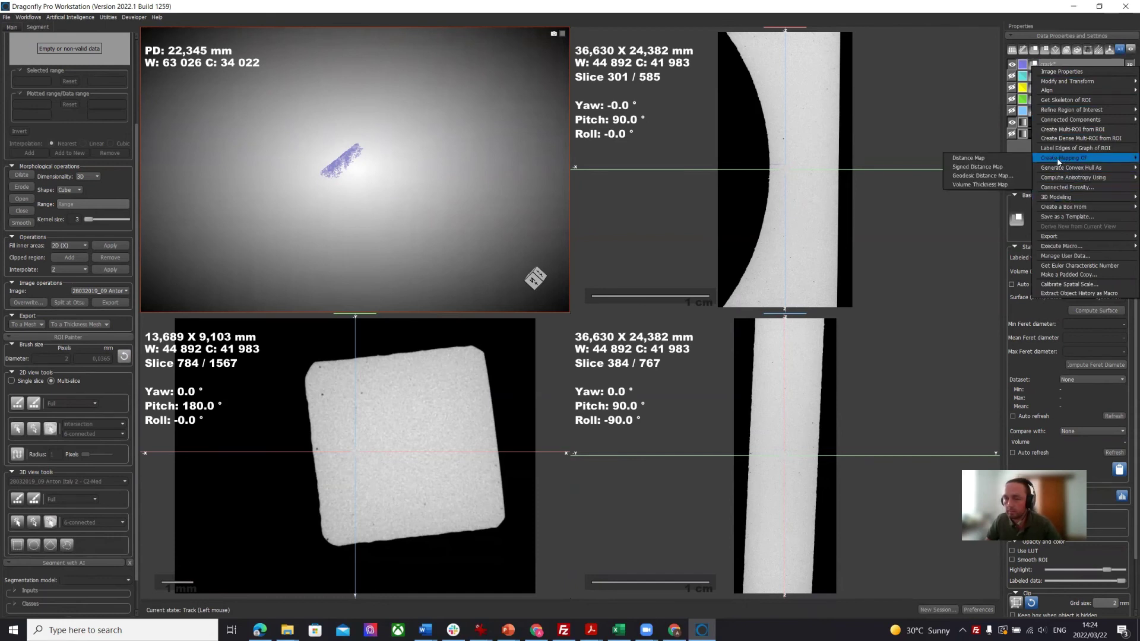
left_click(83, 325)
left_click(27, 324)
left_click(29, 344)
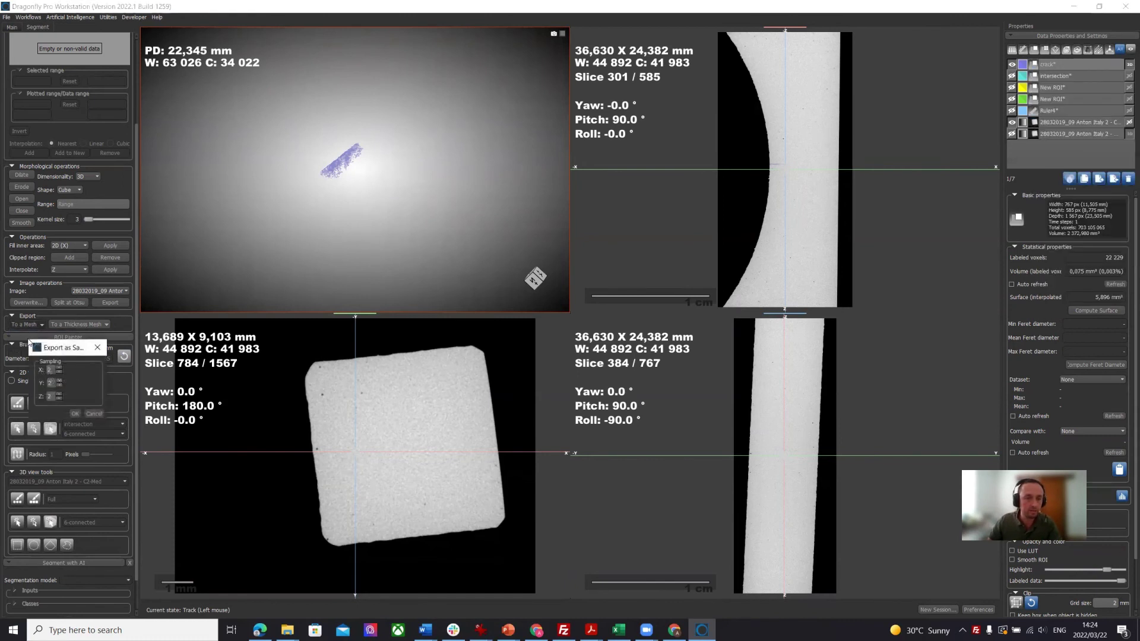
left_click(94, 414)
left_click(27, 324)
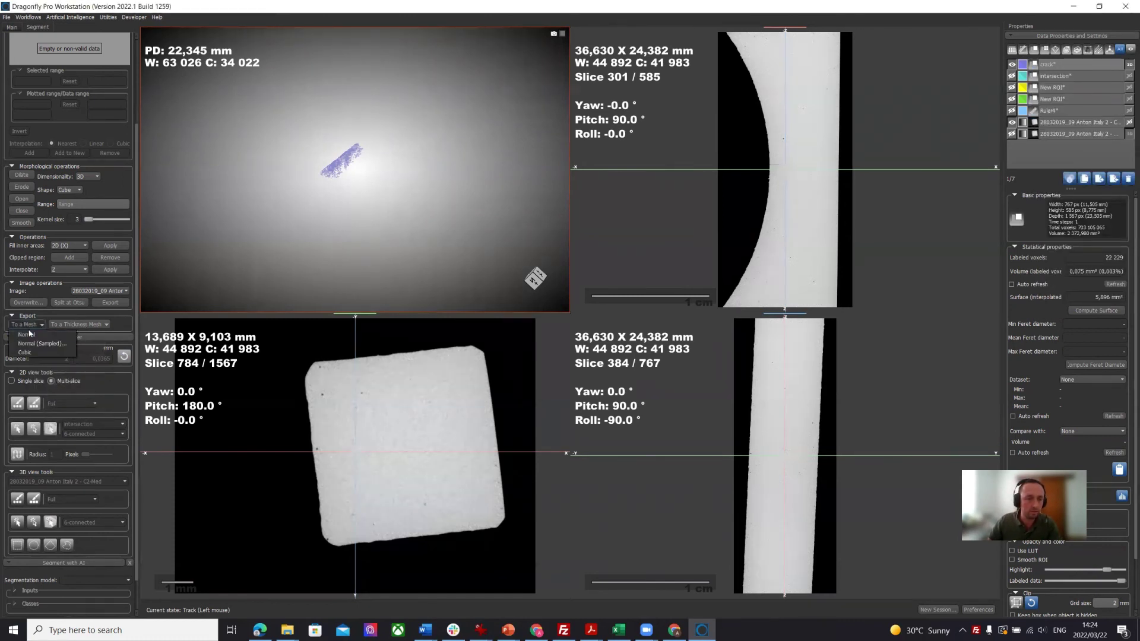
left_click(27, 335)
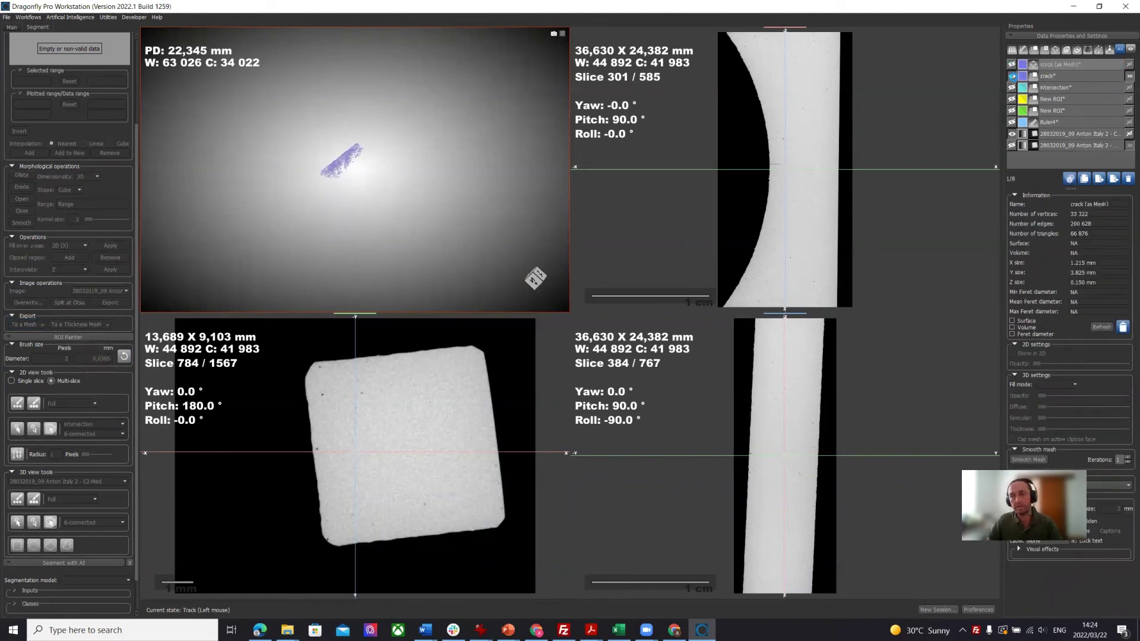
left_click(1012, 78)
- Hide the crack ROI so only the crack mesh remains, and zoom in on it
left_click_drag(327, 171, 364, 164)
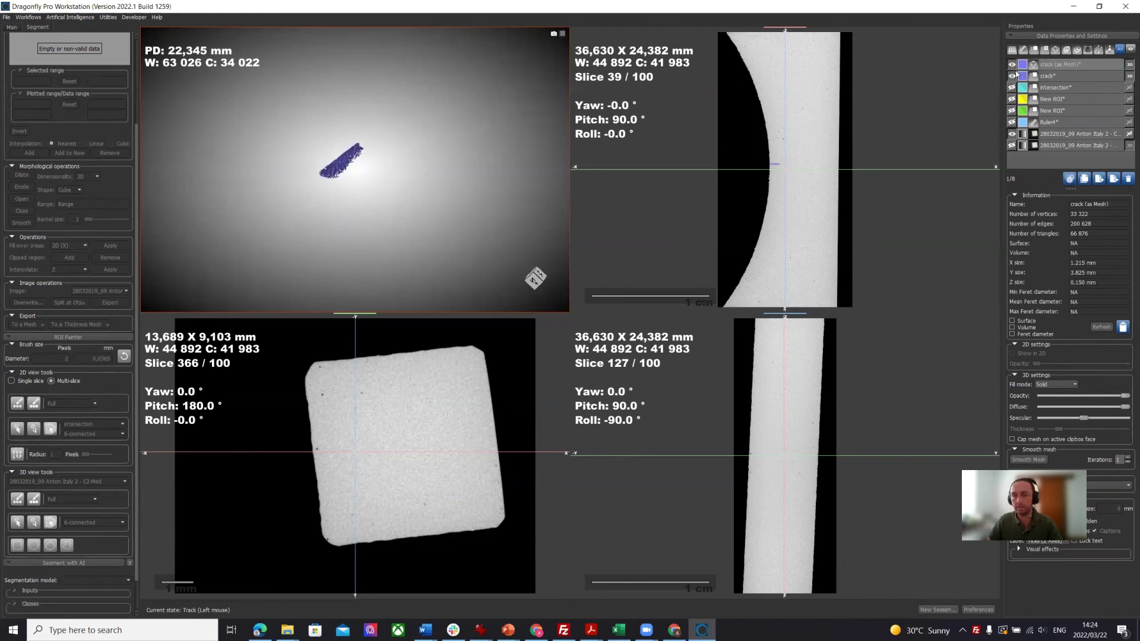
left_click(1012, 76)
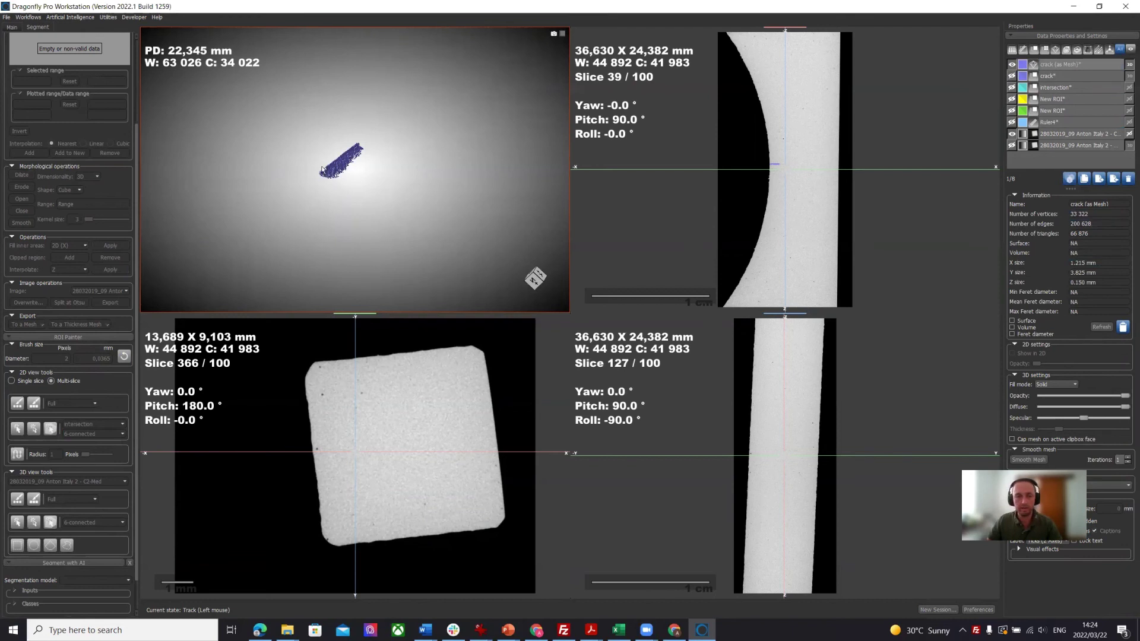
scroll(339, 195, "up", 2)
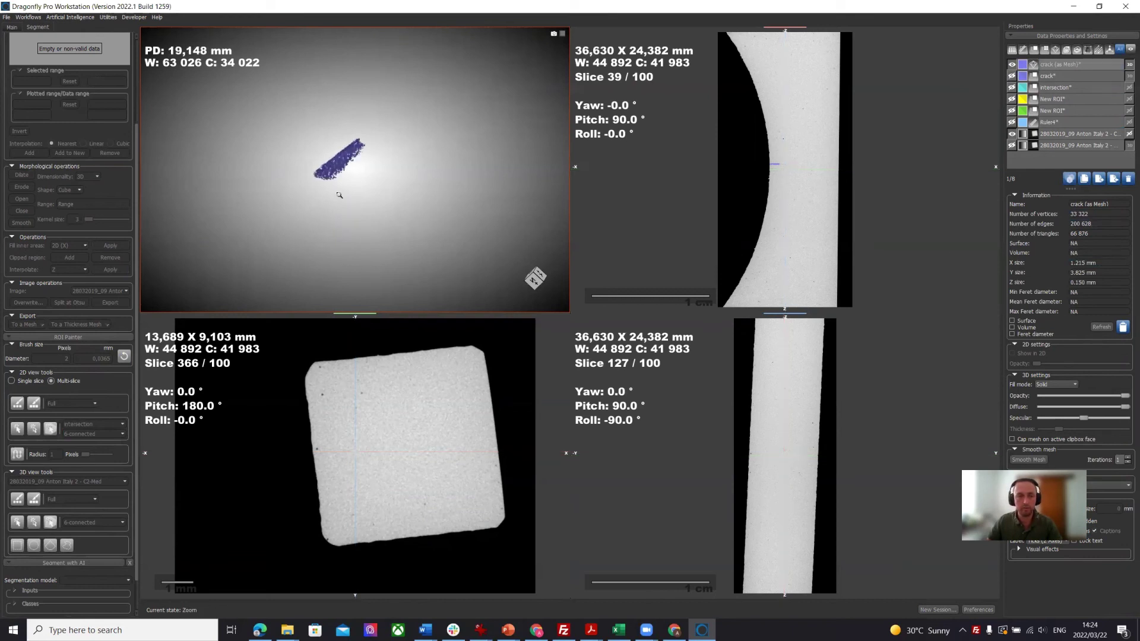
scroll(340, 184, "up", 8)
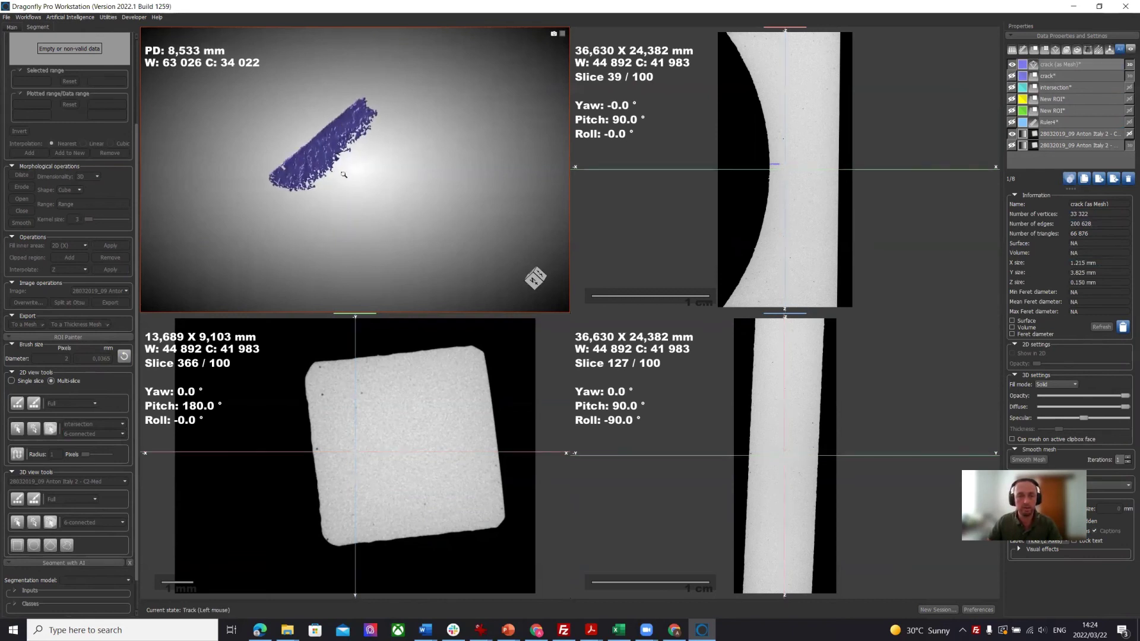
scroll(343, 175, "up", 4)
- Rotate the crack mesh edge-on and check its X size of 1.215 mm
left_click_drag(343, 174, 489, 87)
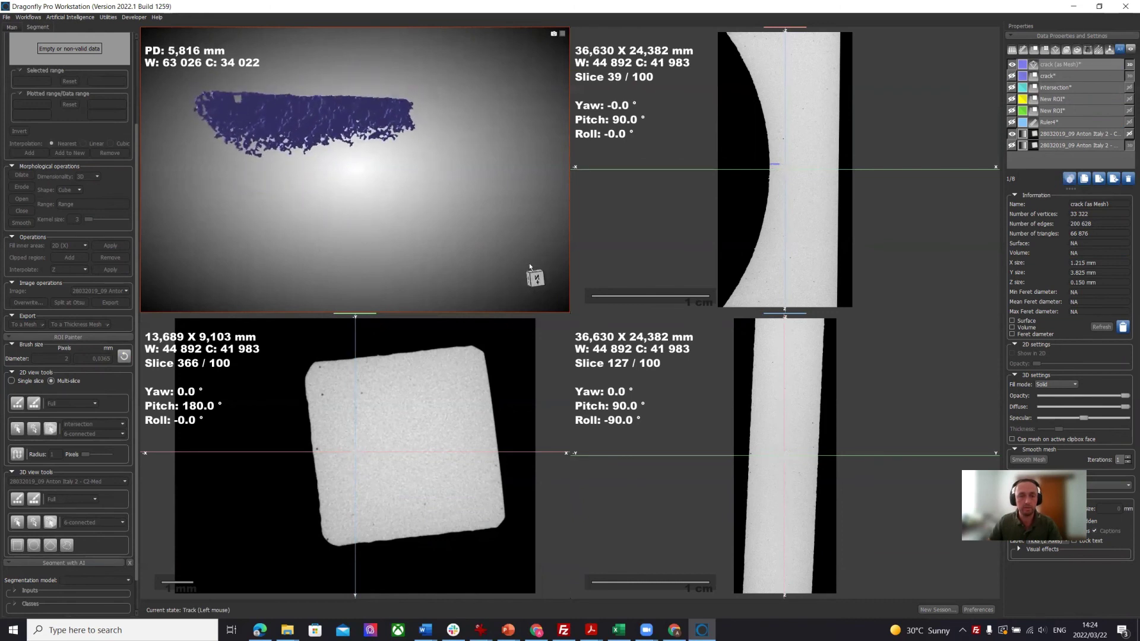
left_click_drag(266, 147, 492, 182)
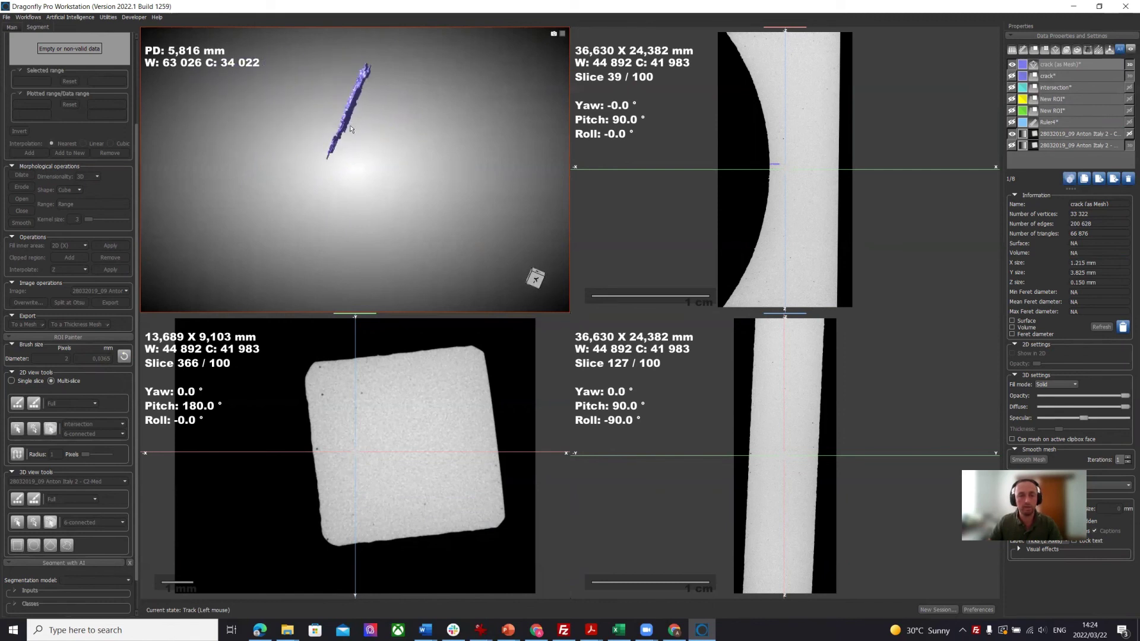
left_click_drag(350, 125, 304, 288)
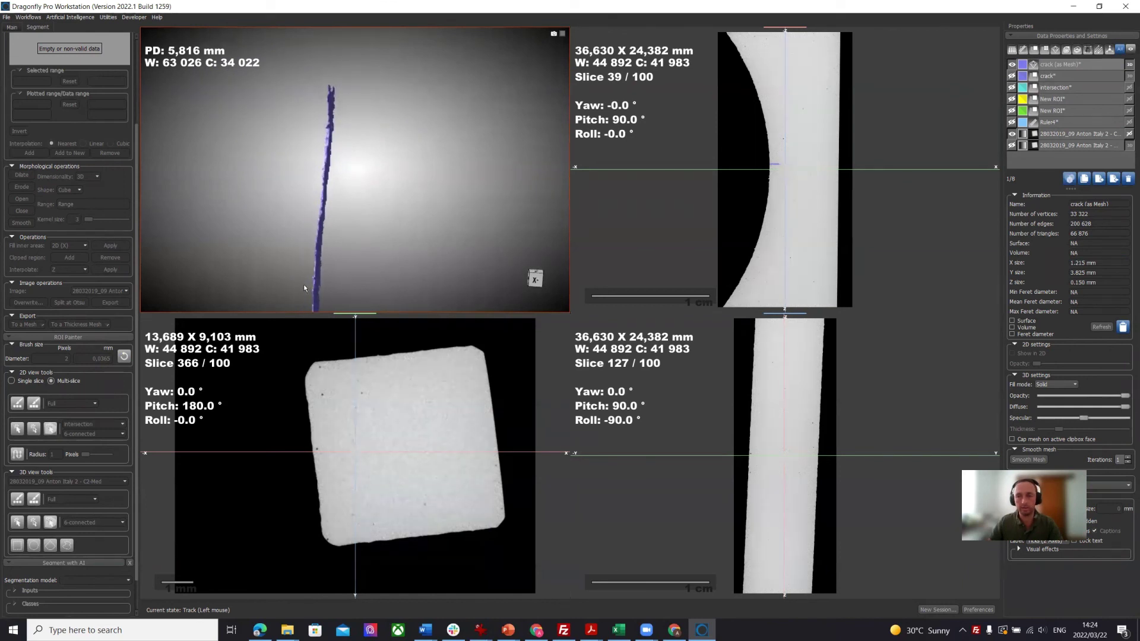
left_click(1085, 265)
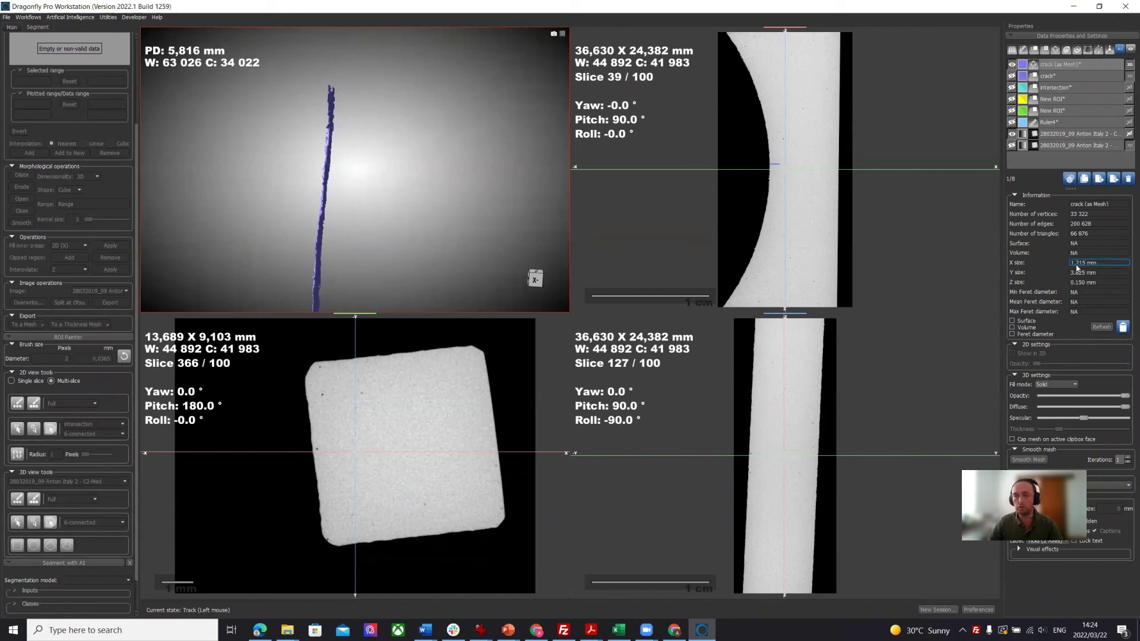
- Tilt the mesh, select crack (as Mesh), and check its Y size of 3.825 mm
left_click_drag(379, 258, 233, 191)
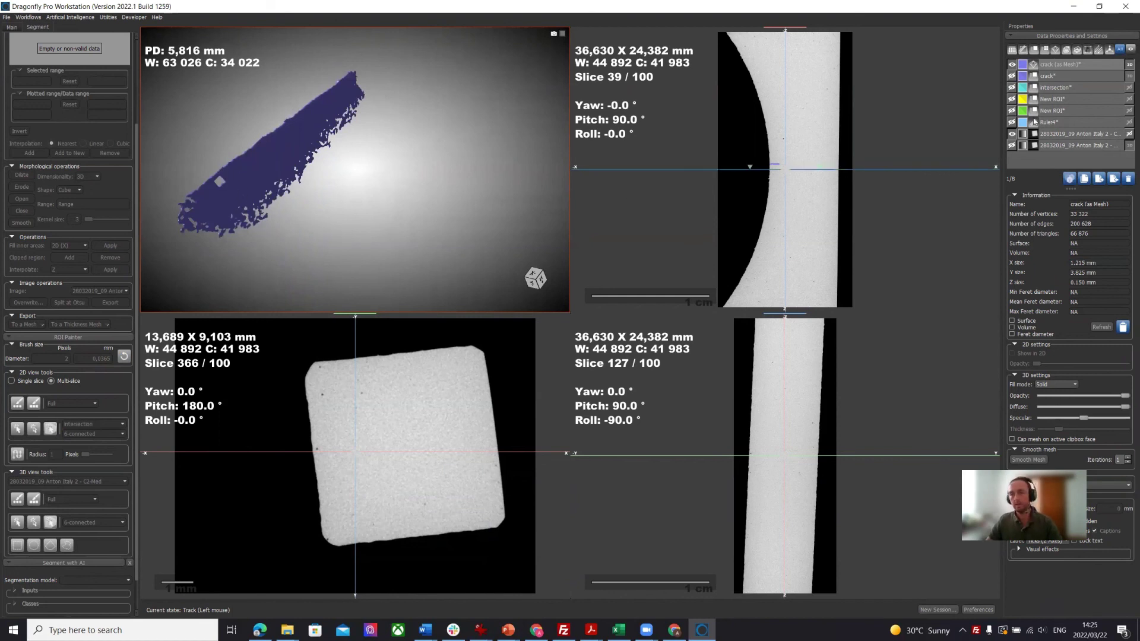
left_click(1052, 66)
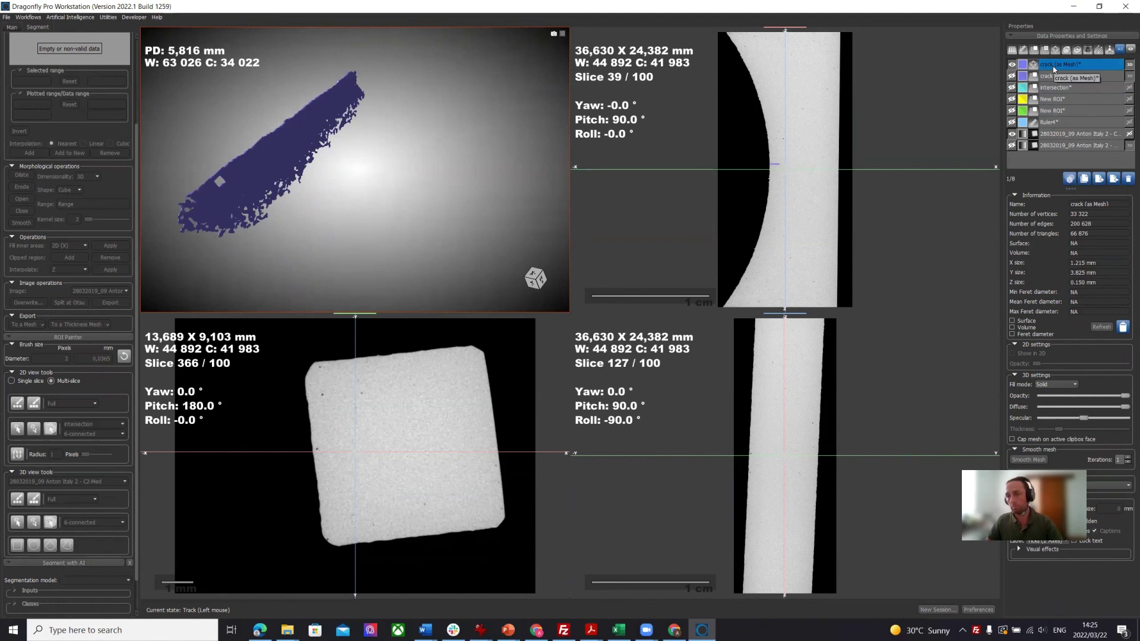
left_click(1116, 273)
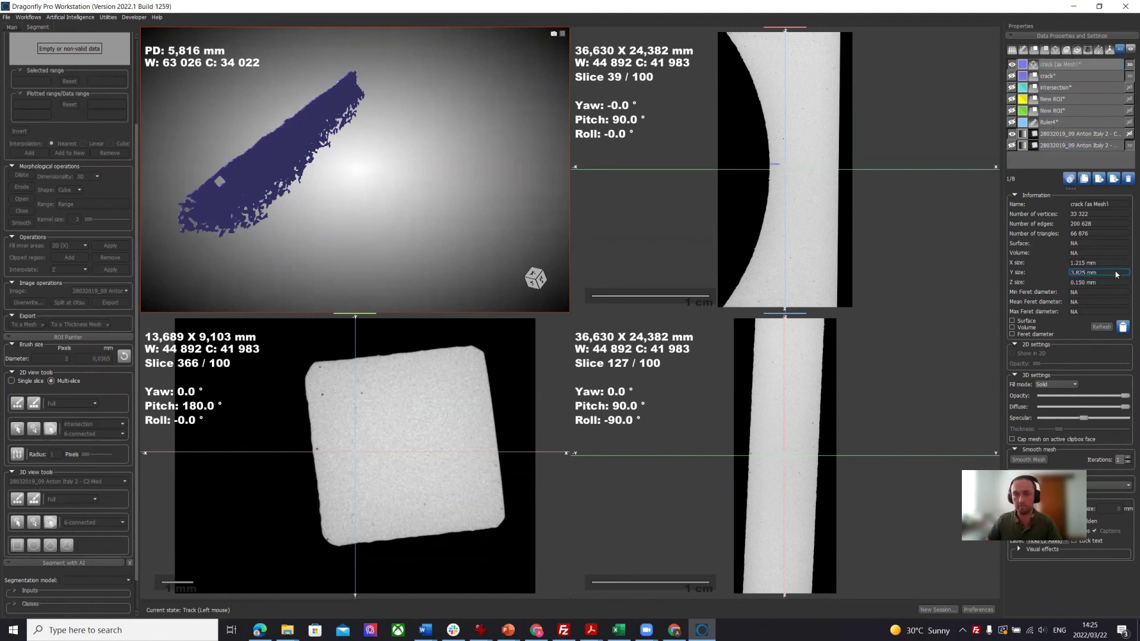